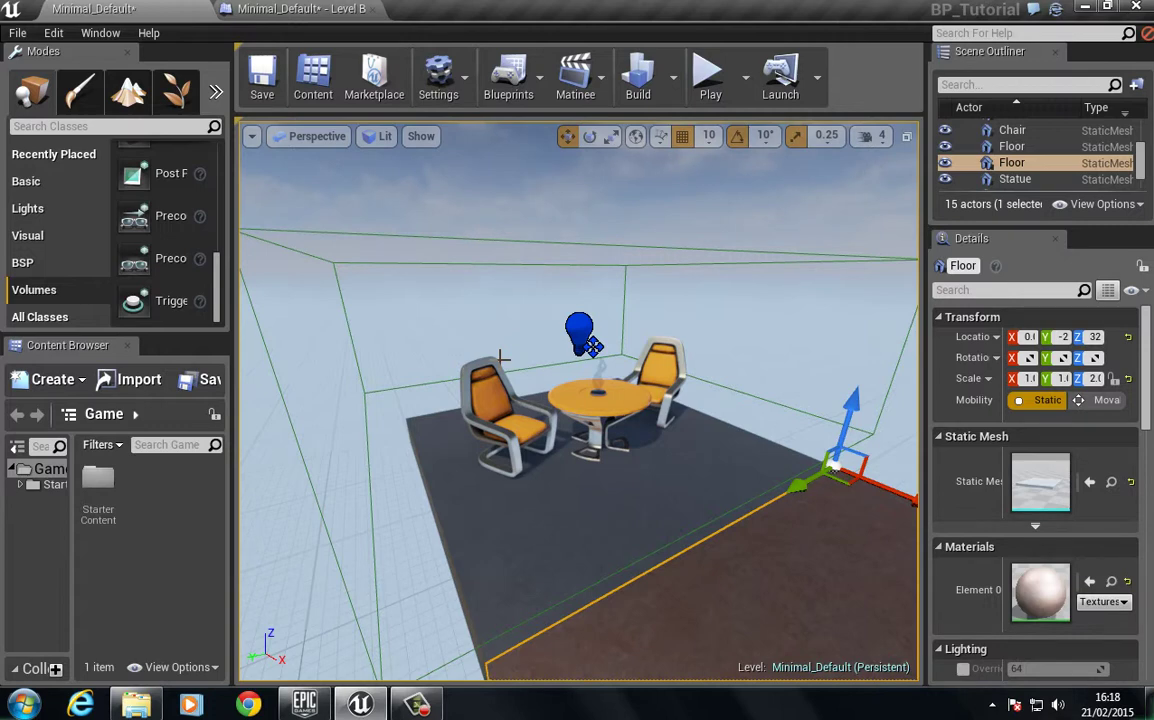
- Delete the blue point light above the table and the trigger volume around the furniture from the level
left_click(581, 335)
key("Delete")
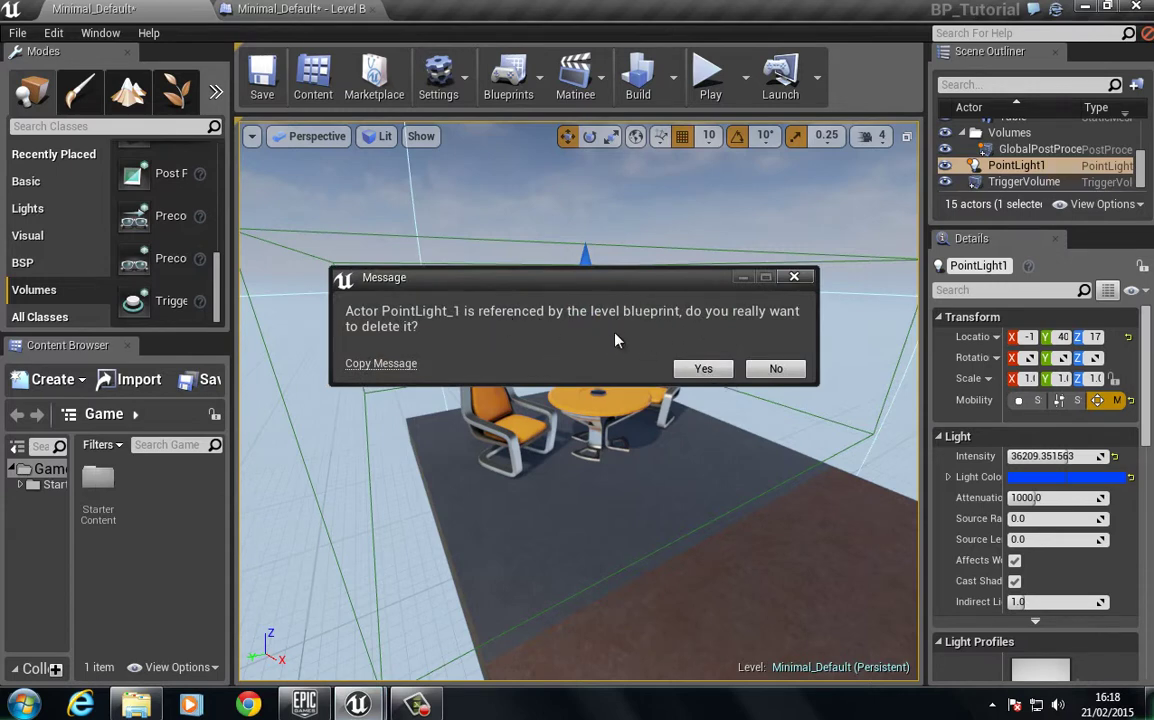
left_click(703, 368)
left_click(518, 242)
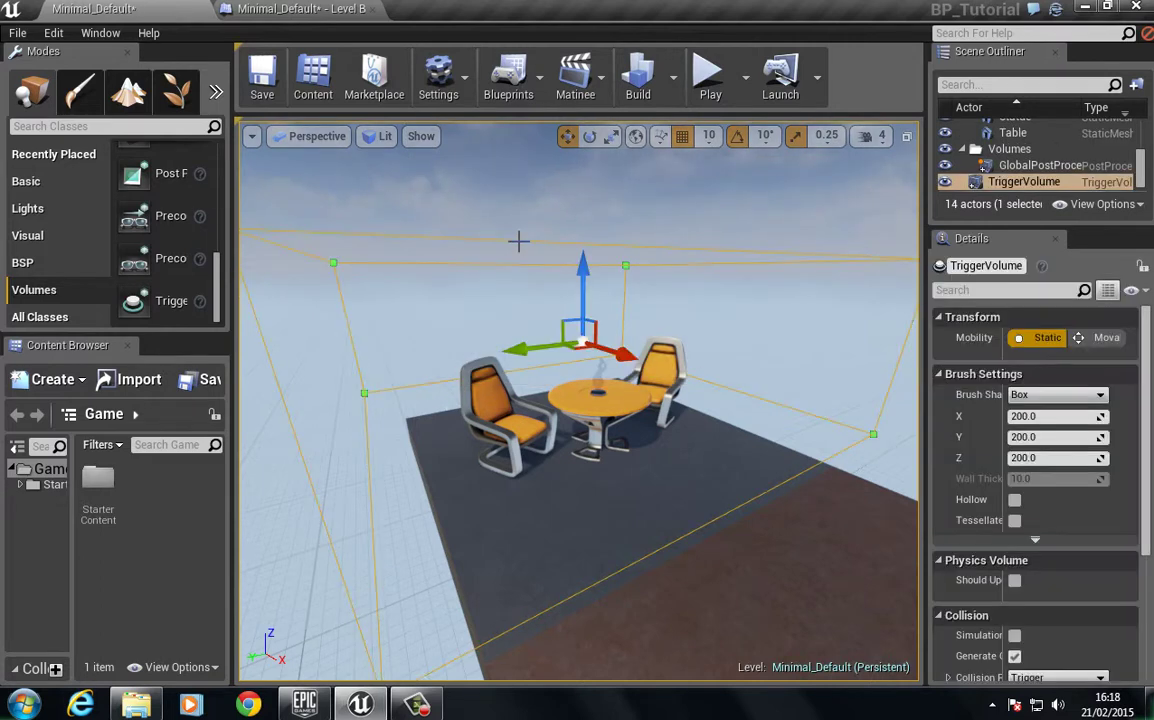
key("Delete")
left_click(699, 368)
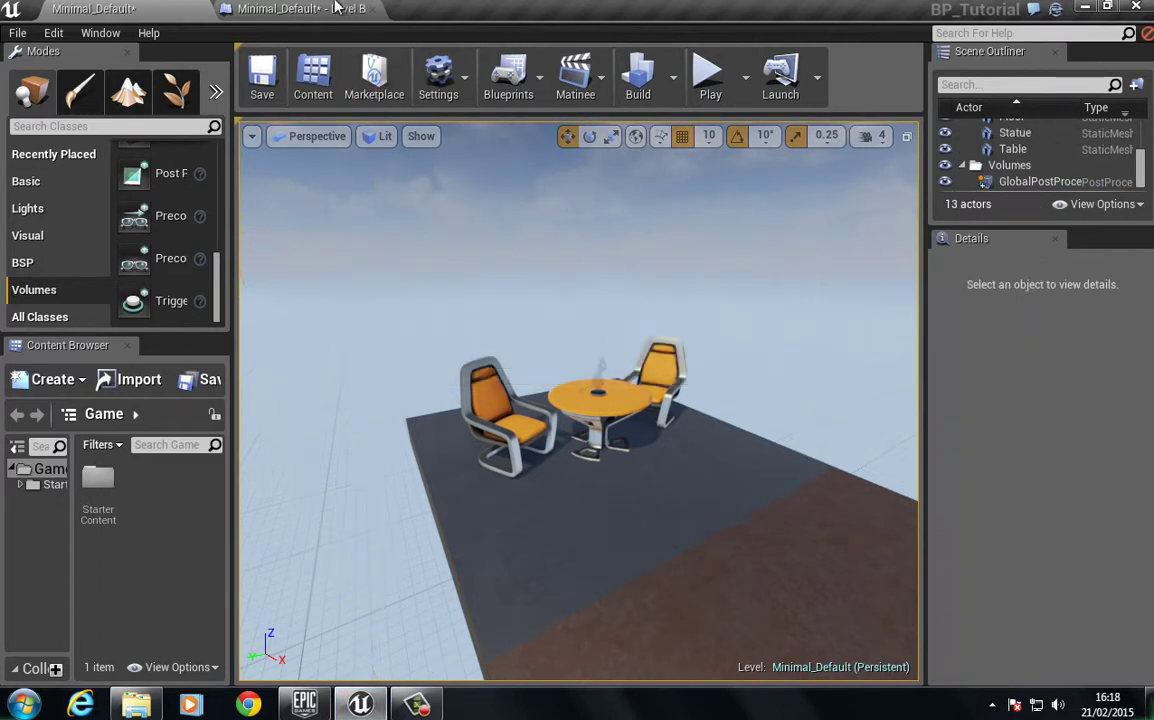
- Delete all nodes from the Level Blueprint's event graph and close the Level Blueprint
left_click(300, 8)
scroll(432, 361, "down", 5)
left_click_drag(443, 250, 716, 420)
key("Delete")
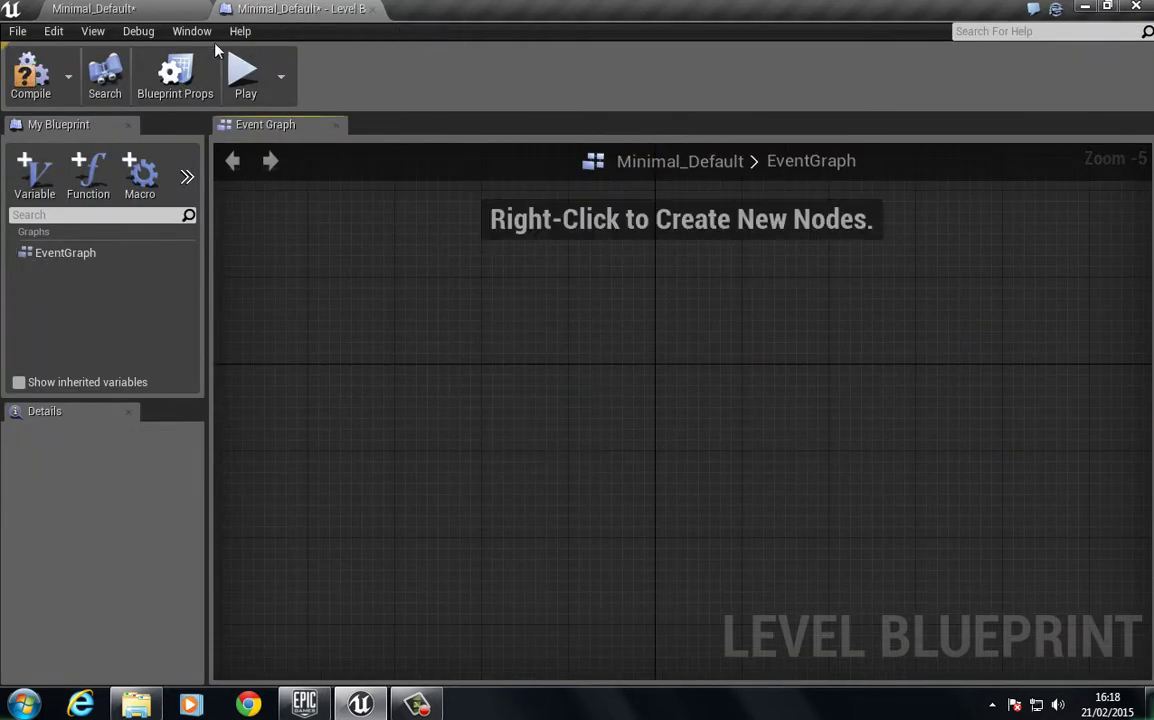
left_click(373, 8)
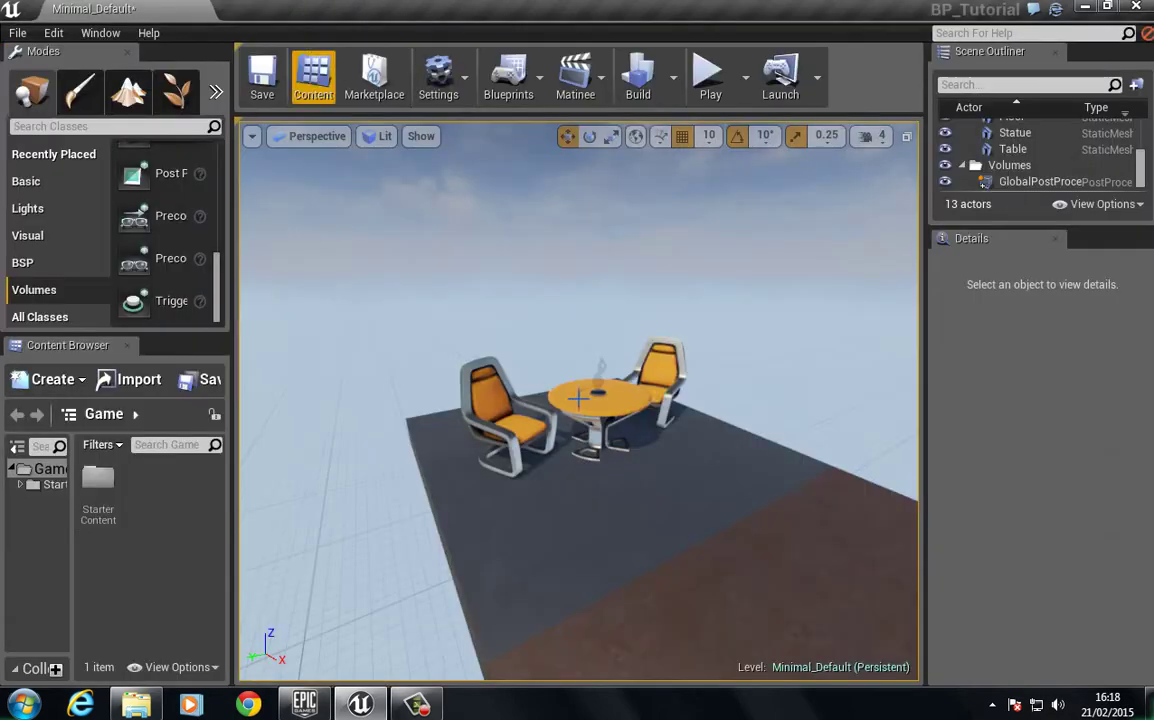
- Create a new folder named BP_Blueprints inside the Game content folder
right_click_drag(582, 400, 565, 340)
left_click(54, 474)
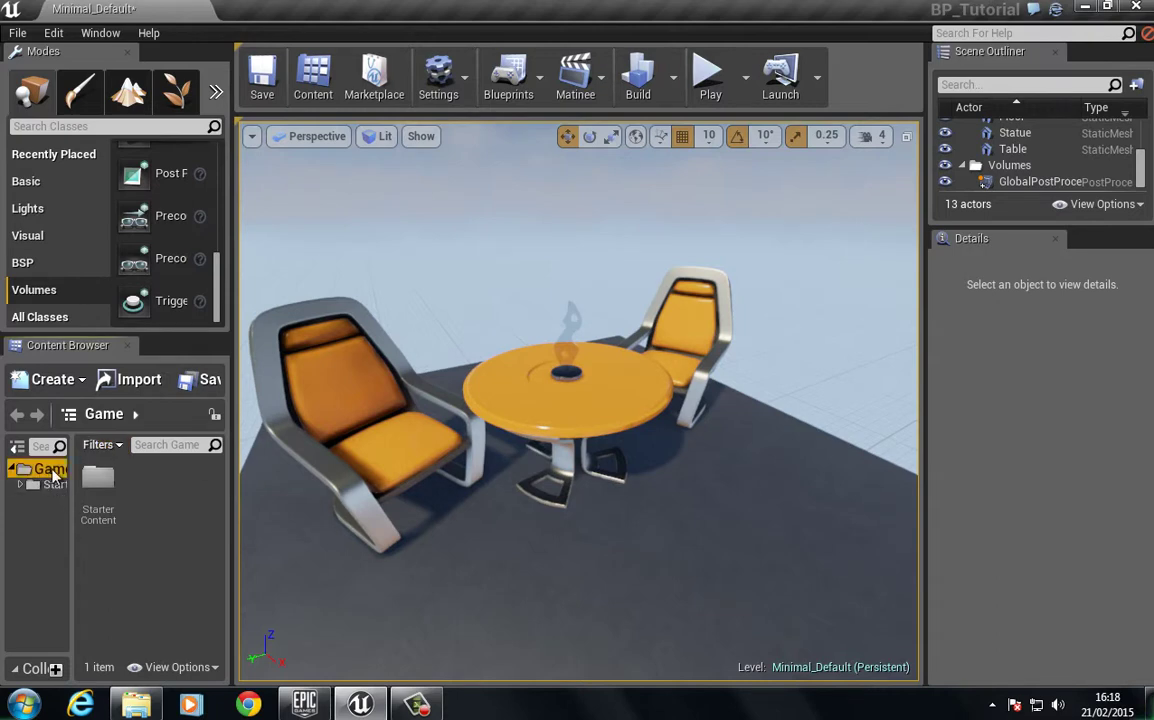
left_click(50, 380)
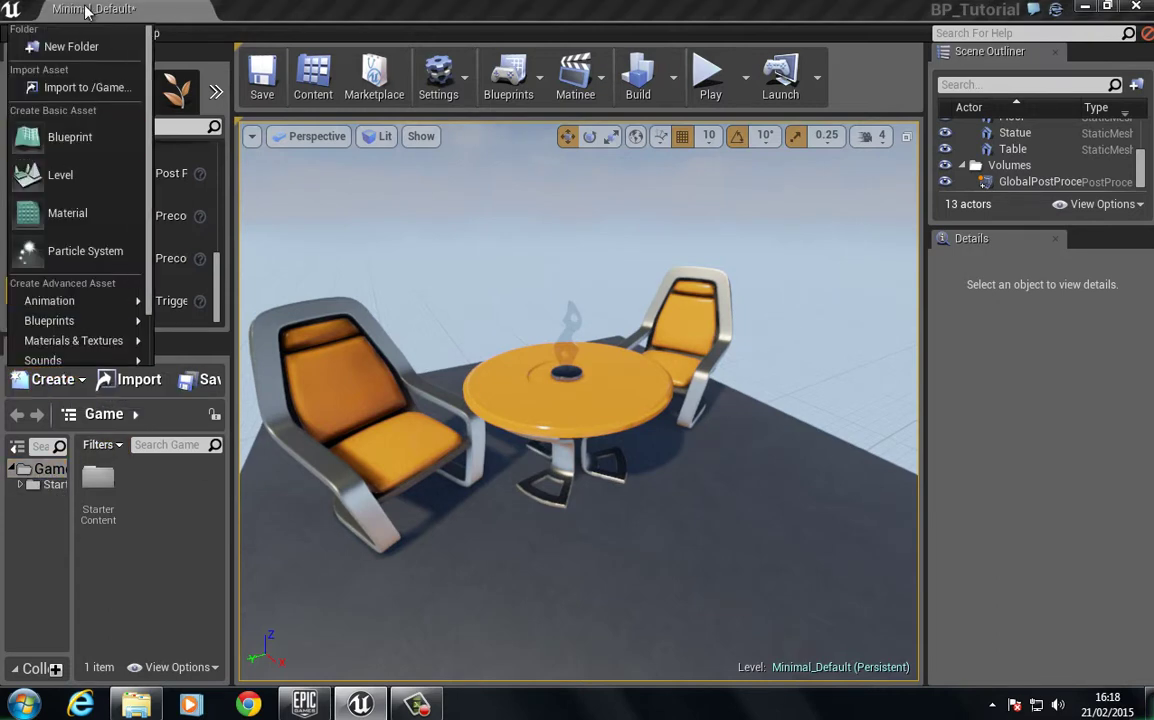
left_click(69, 47)
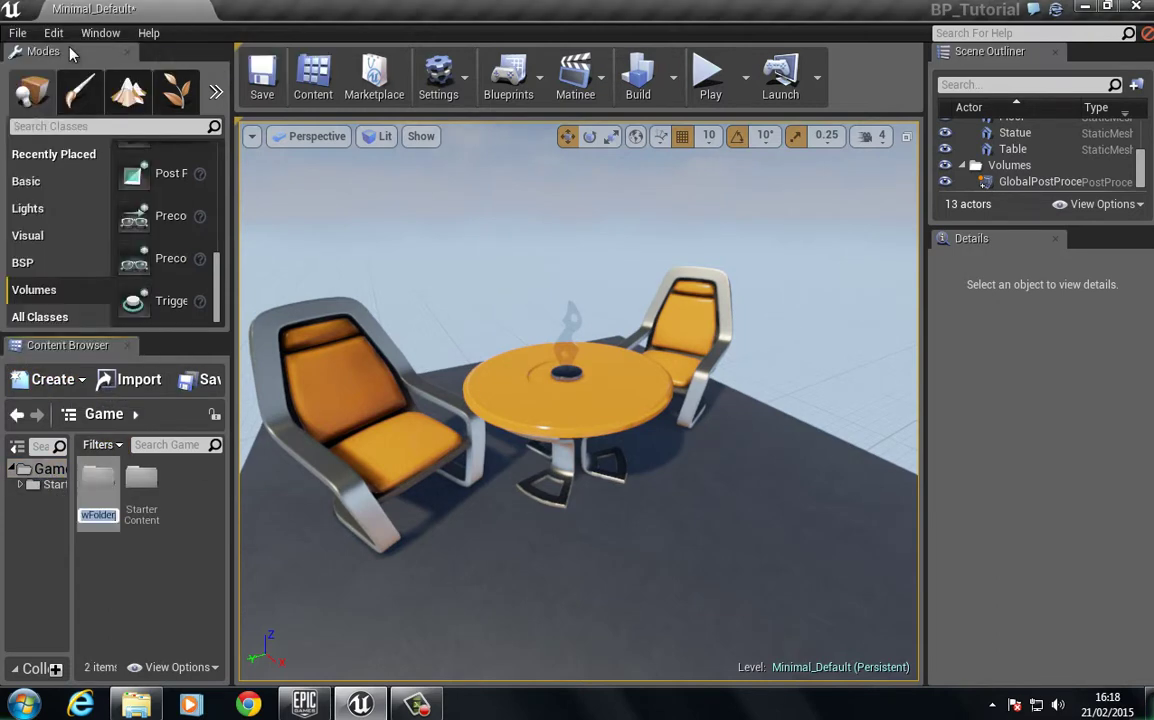
type("BP_Bl")
key("Return")
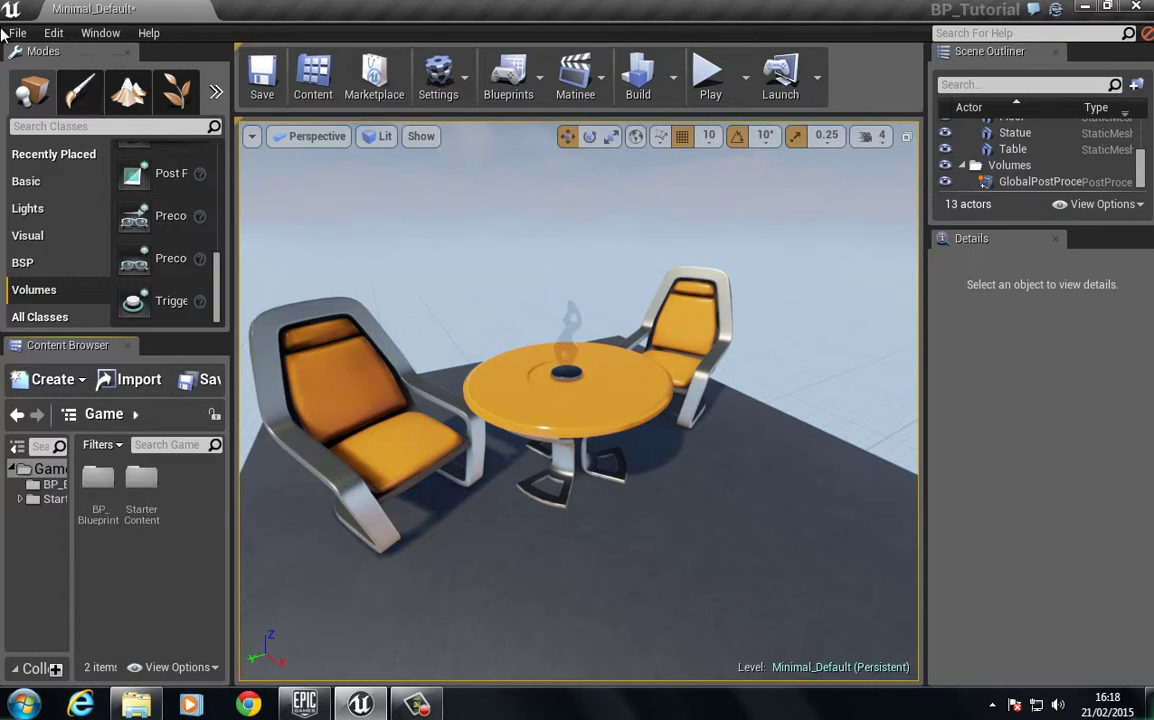
- Create a Blueprint with Actor as parent class in the BP_Blueprints folder and name it BP_Light
left_click(101, 489)
double_click(101, 489)
right_click(120, 481)
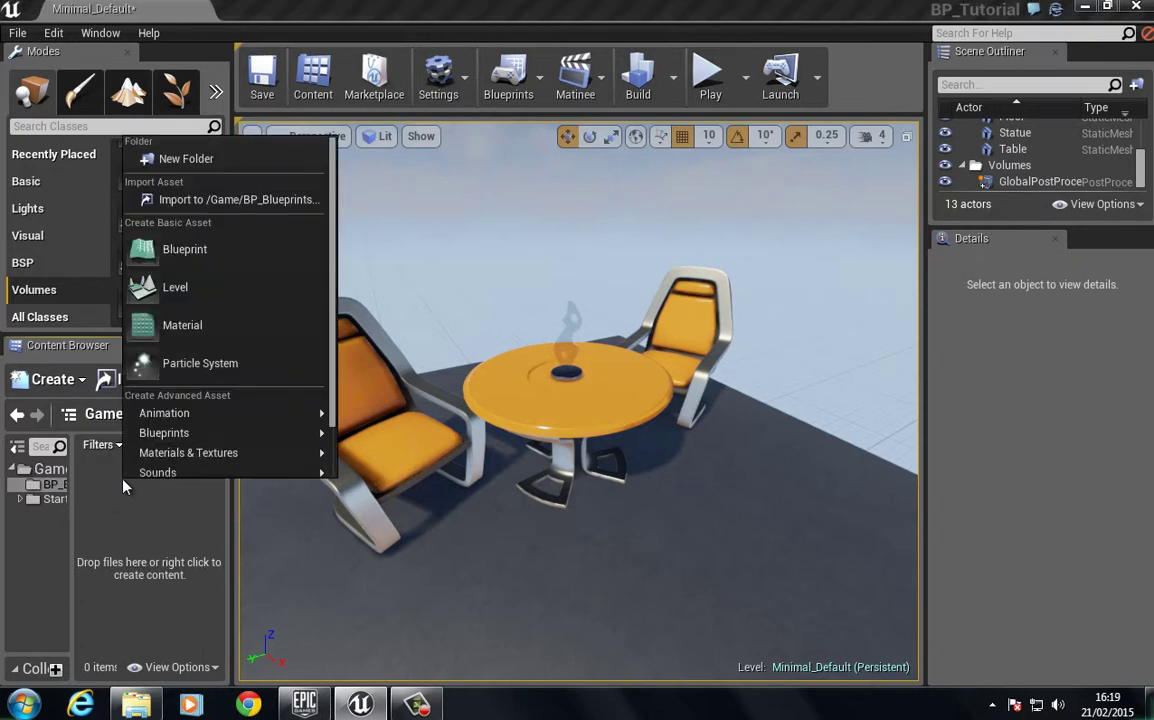
left_click(184, 251)
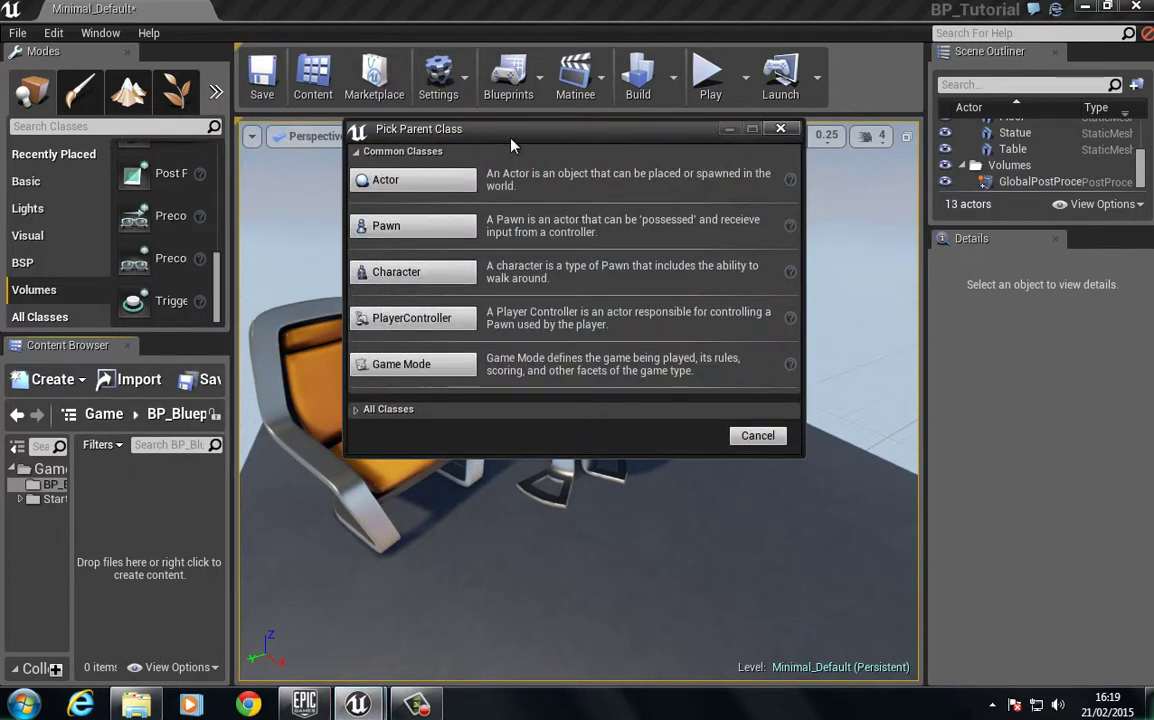
left_click_drag(508, 130, 490, 178)
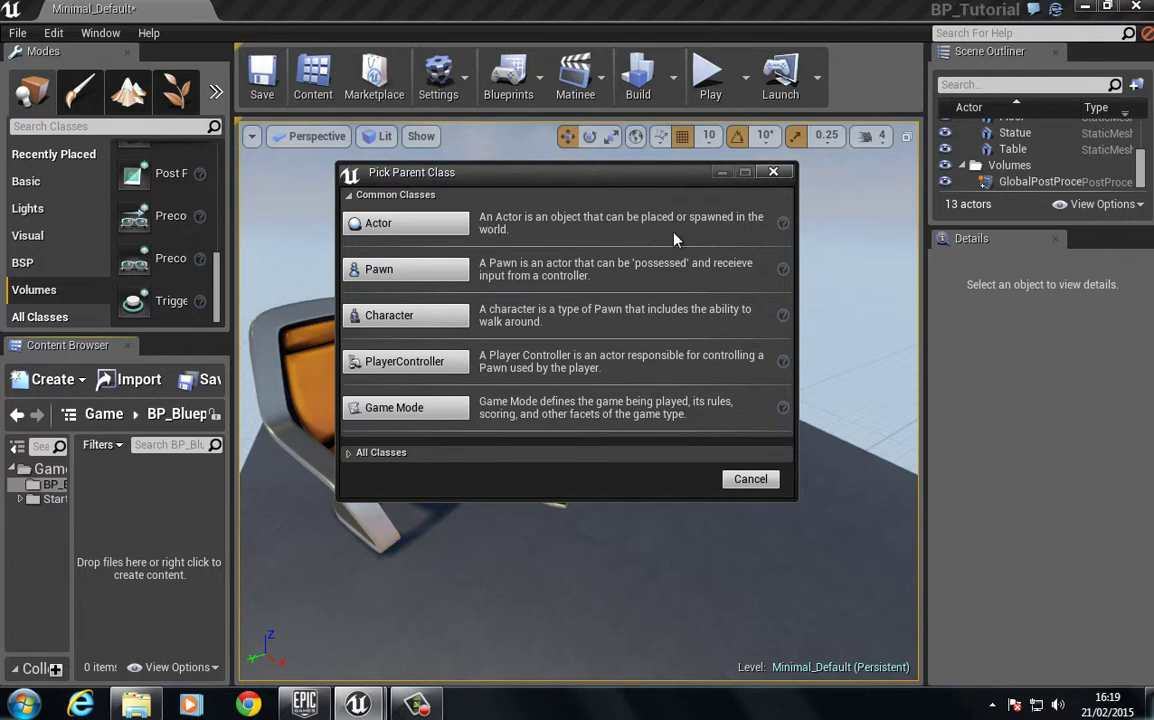
left_click(405, 226)
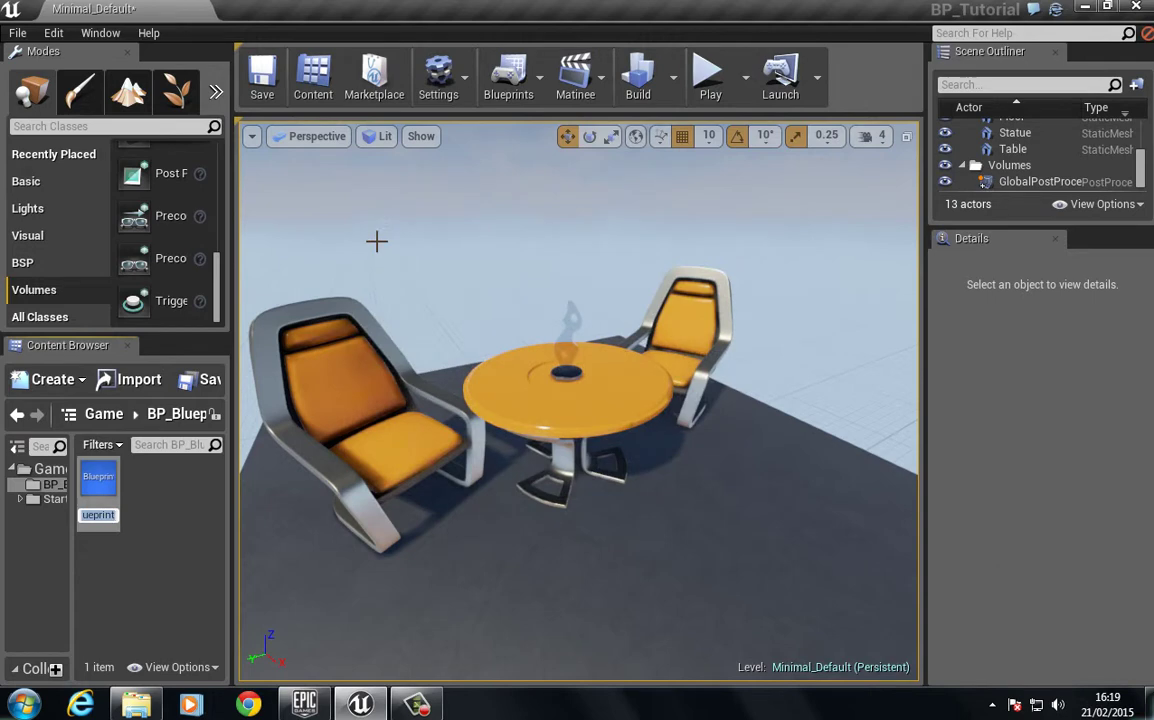
type("B")
type("P_Light")
key("Return")
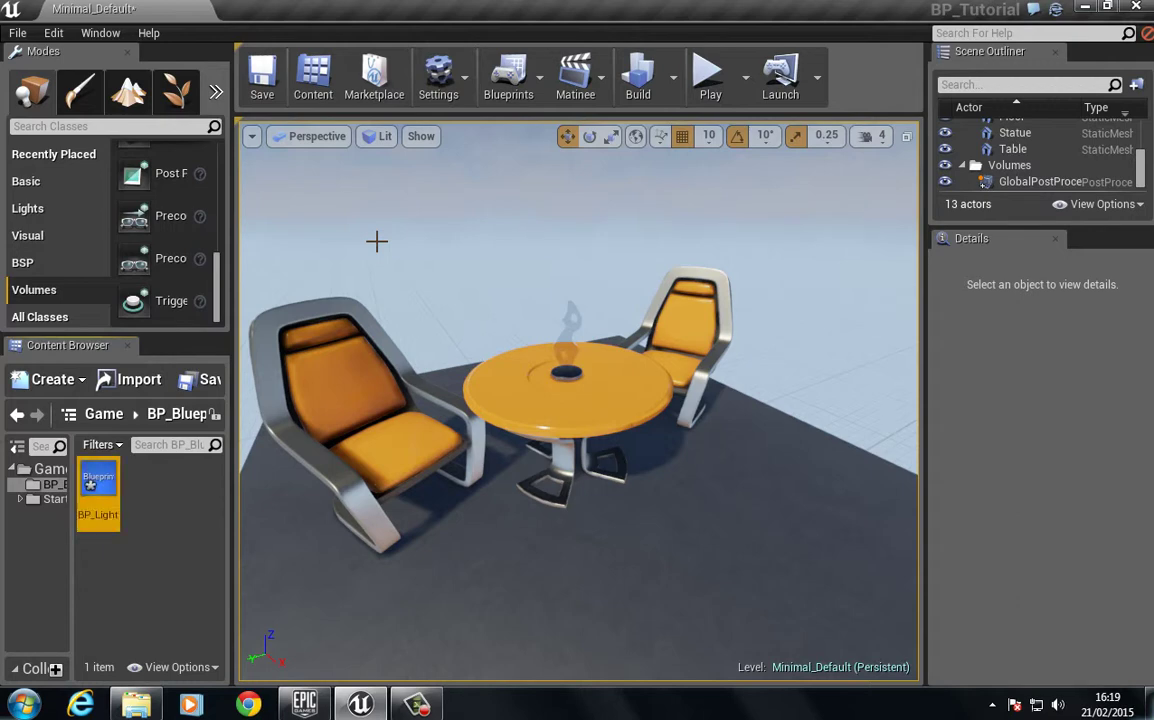
- Open the BP_Light blueprint in a maximized editor, view its defaults and return to its components view
left_click(380, 239)
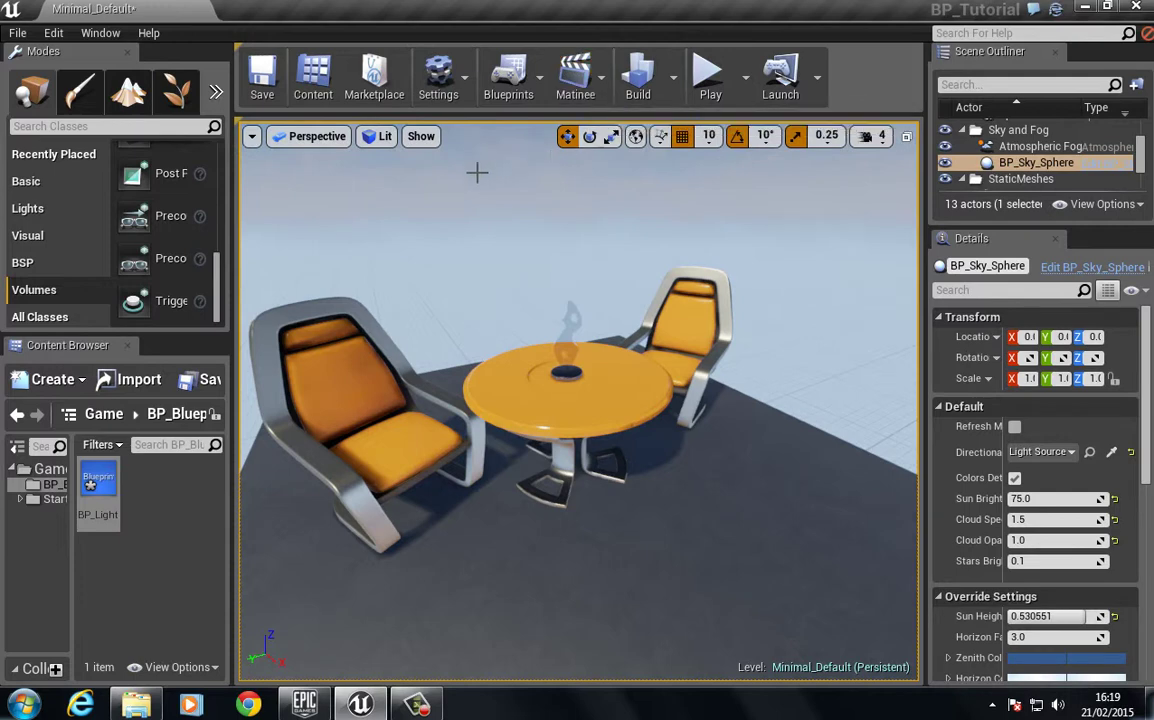
double_click(88, 487)
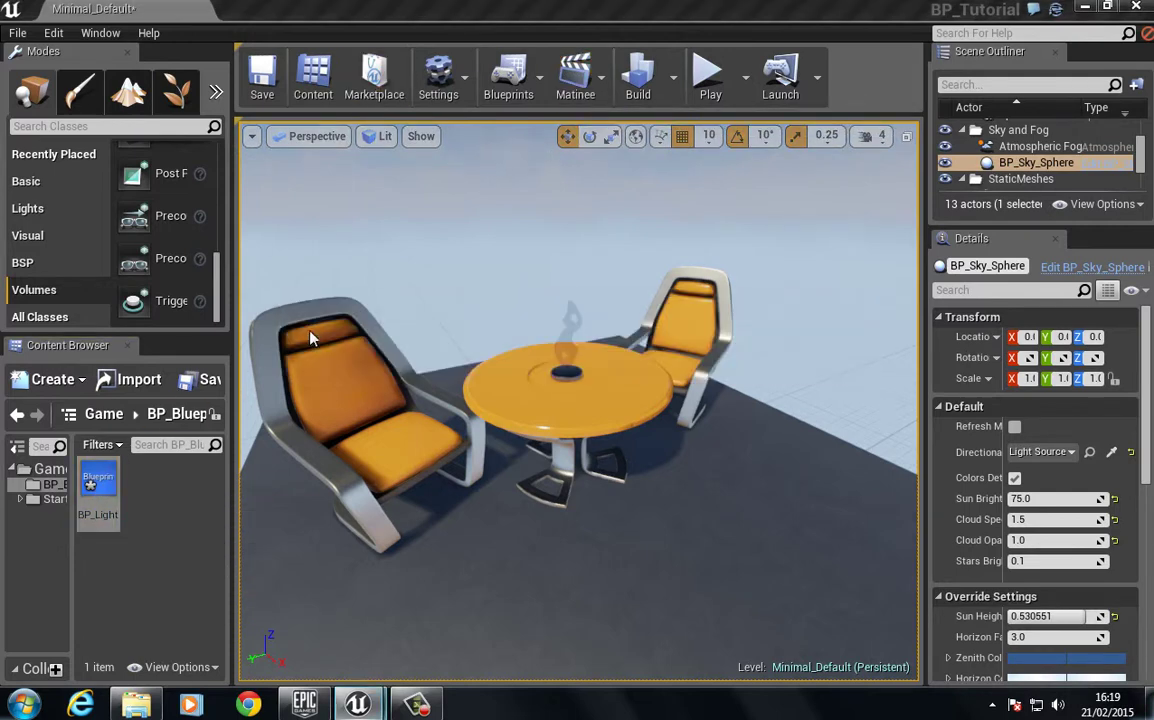
double_click(550, 119)
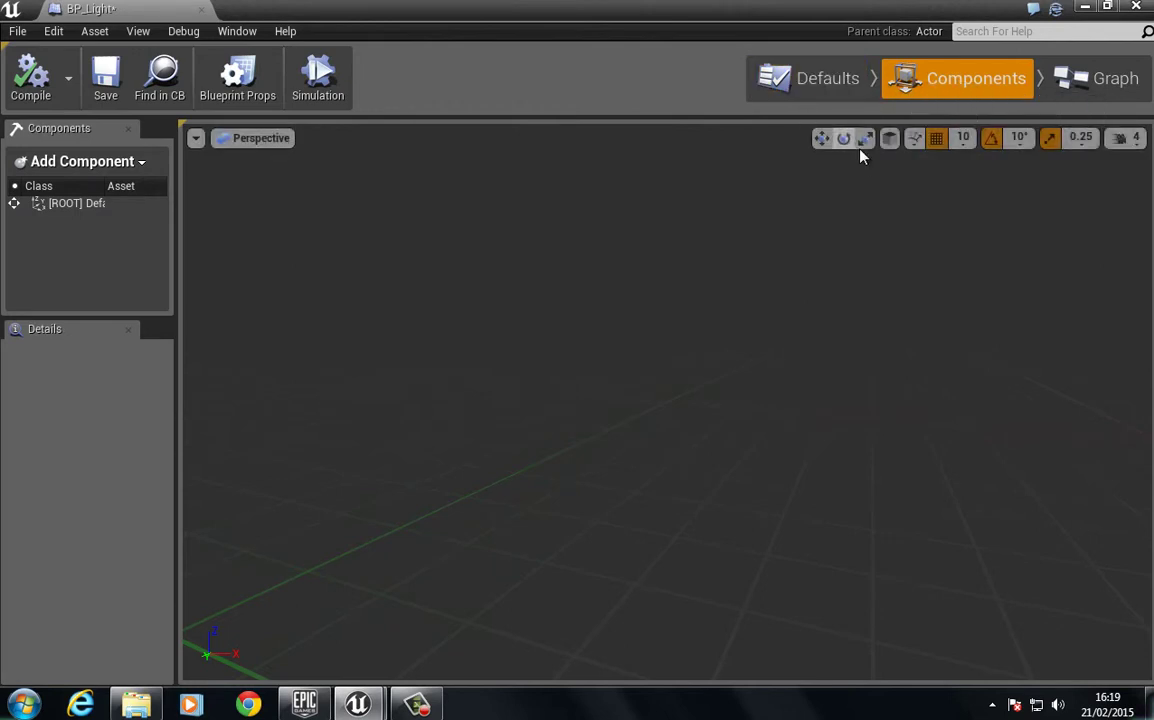
left_click(808, 80)
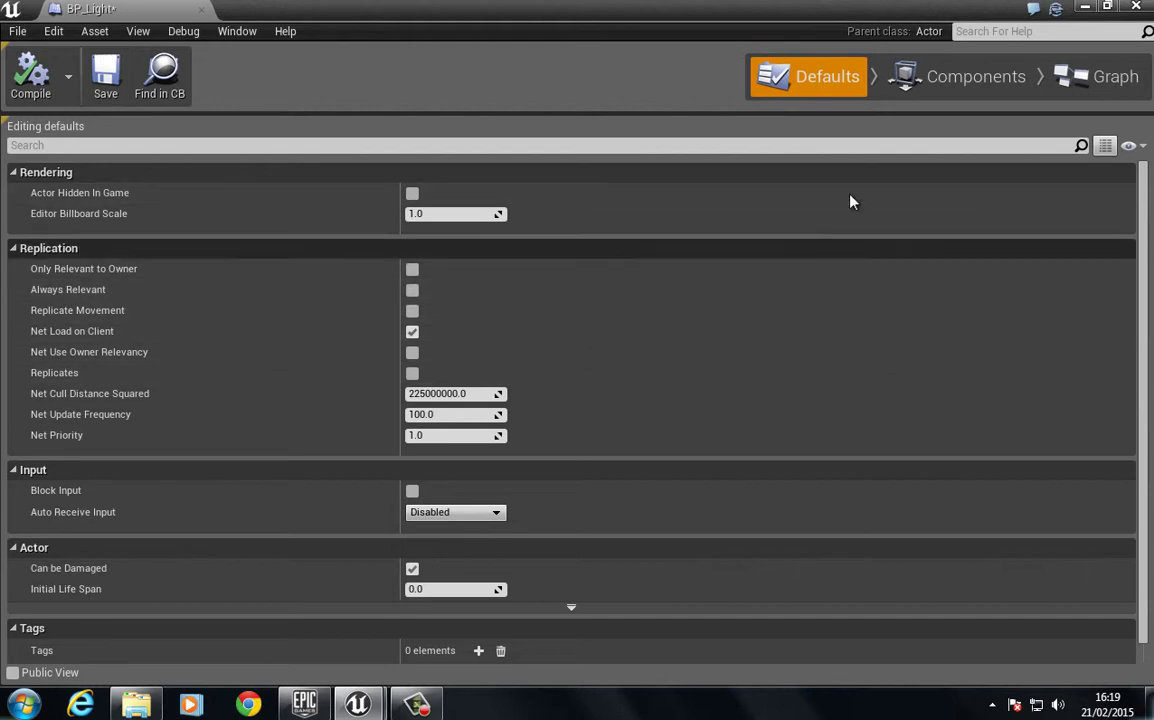
left_click(940, 77)
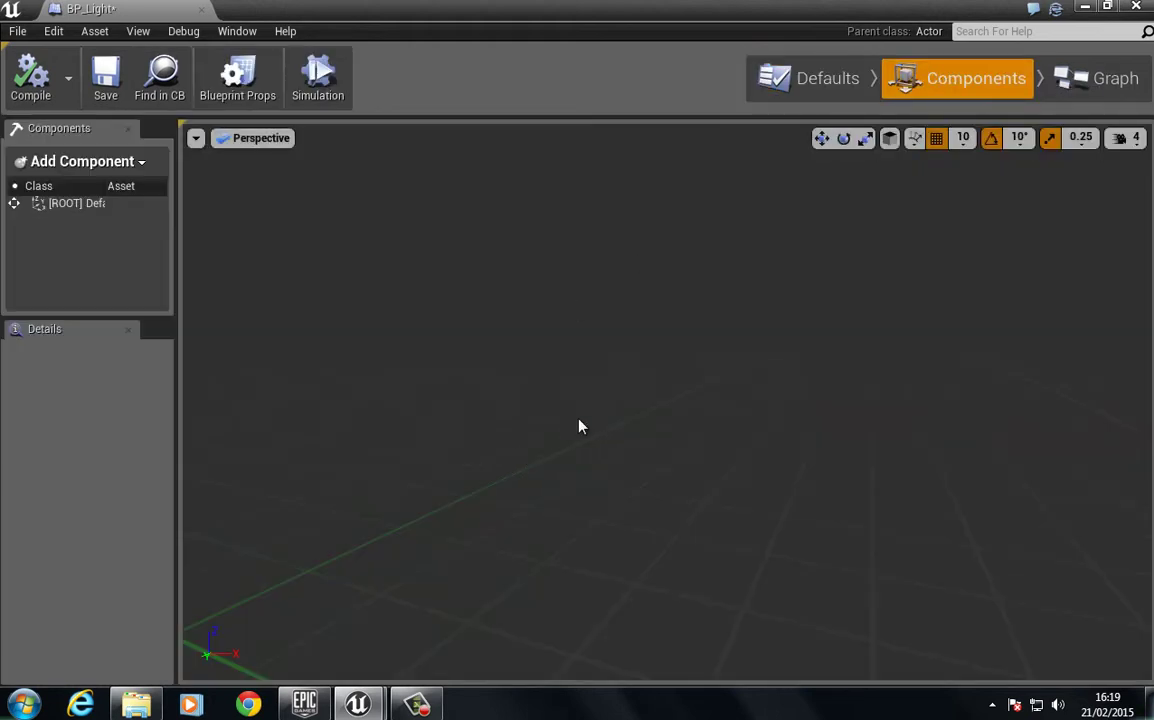
right_click_drag(579, 420, 541, 470)
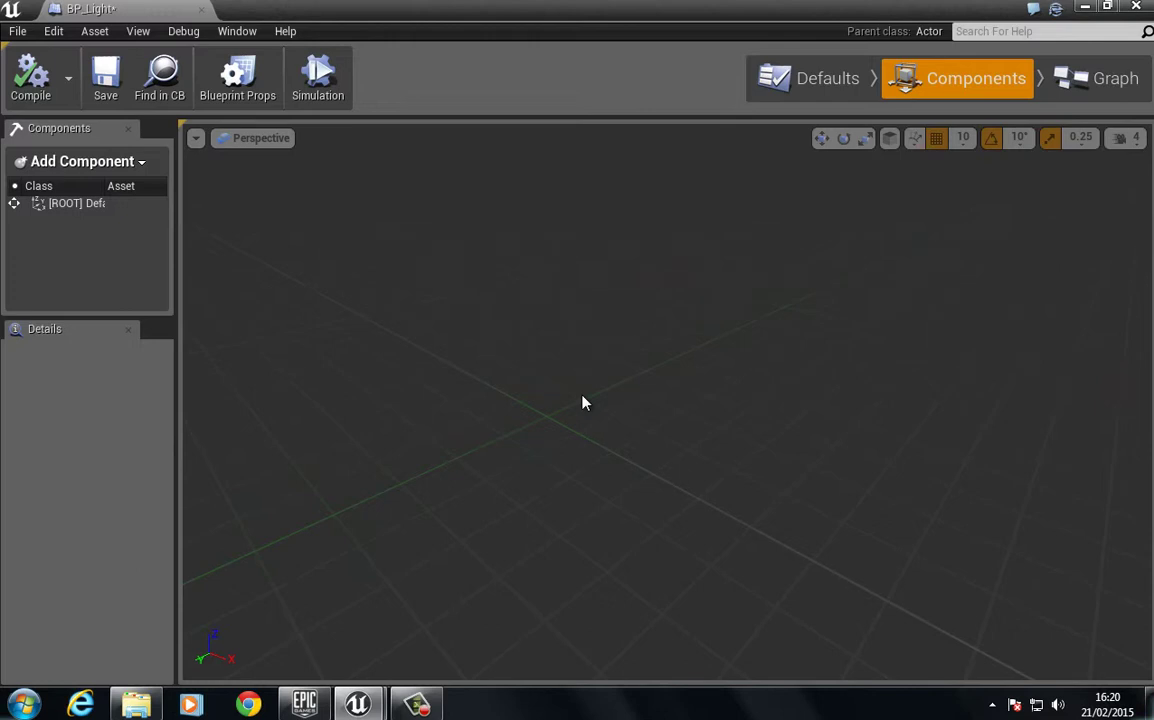
- Add a Child Actor component to BP_Light as the root component and name it Root
left_click(85, 212)
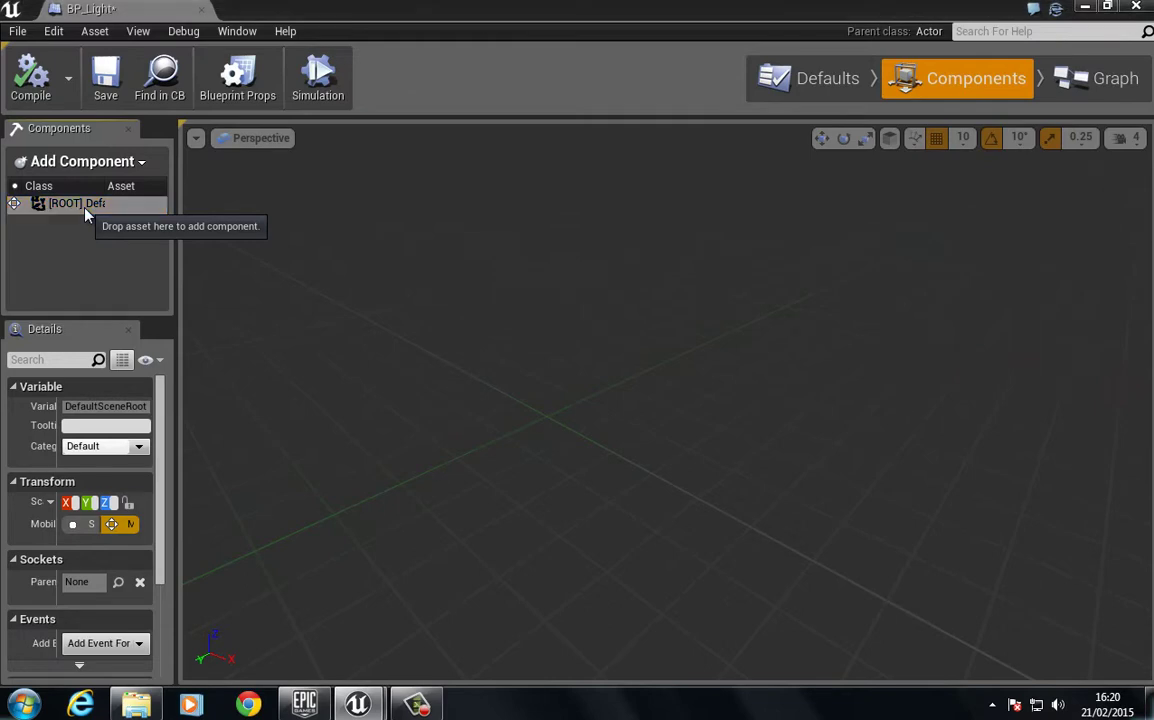
right_click(84, 208)
left_click(46, 255)
left_click(76, 162)
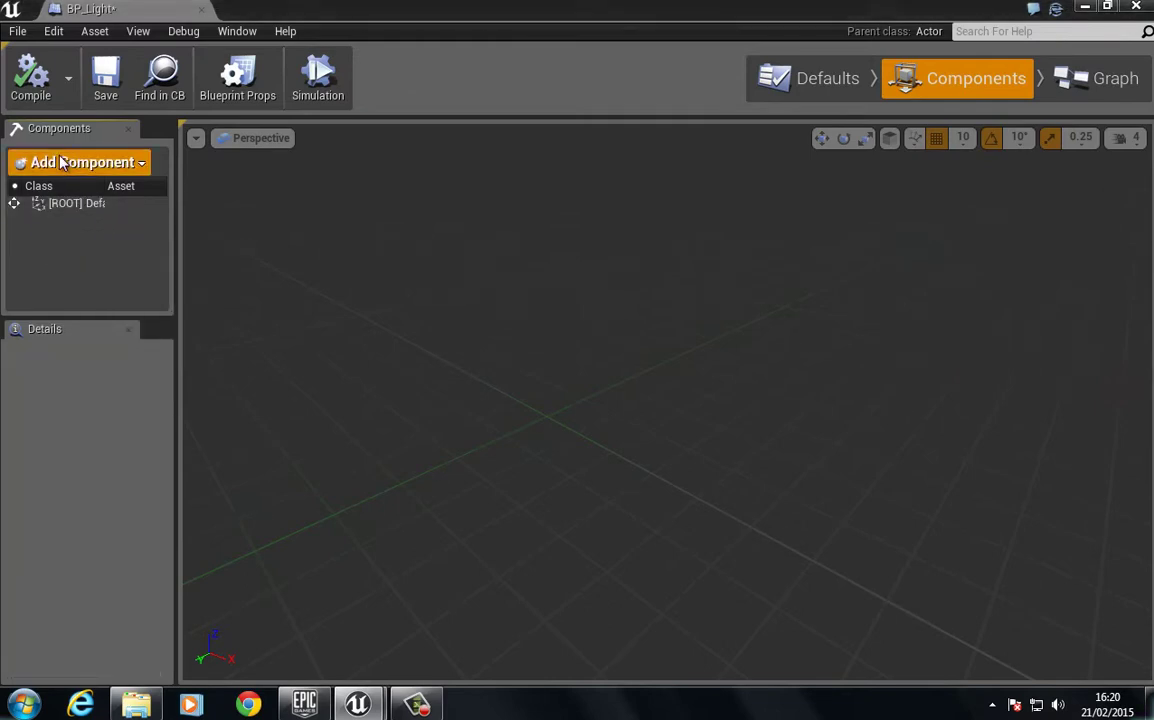
scroll(200, 488, "down", 10)
scroll(200, 488, "down", 5)
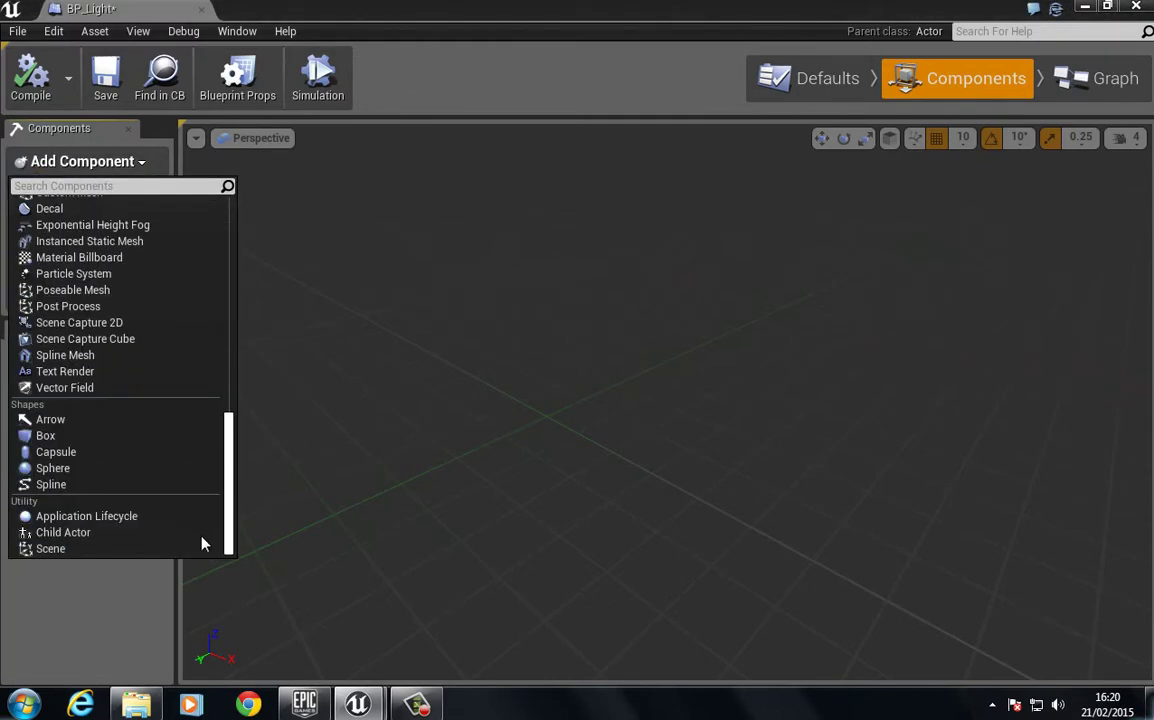
left_click(98, 532)
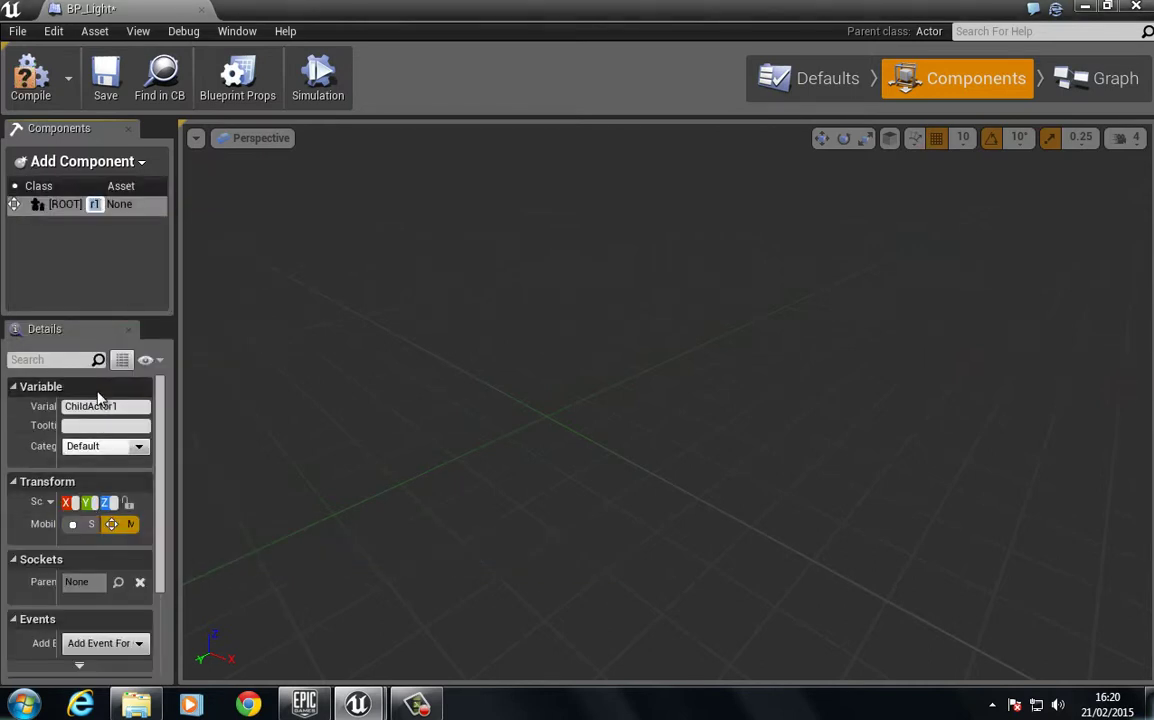
type("Root")
key("Return")
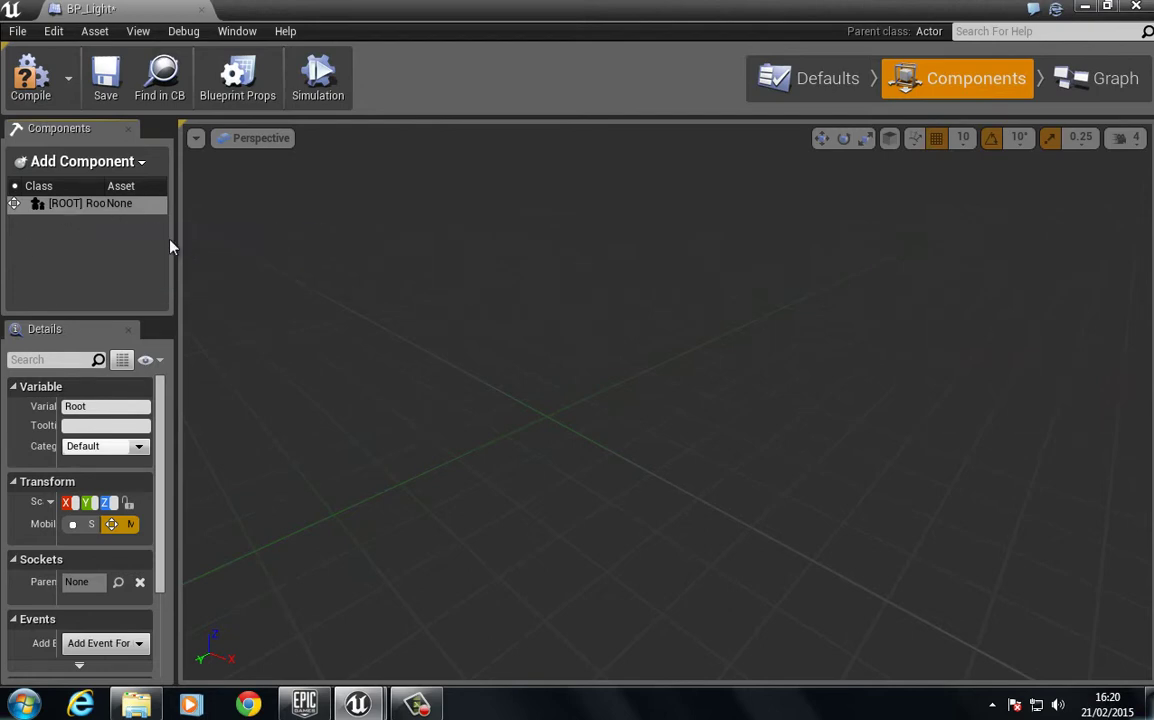
left_click(110, 247)
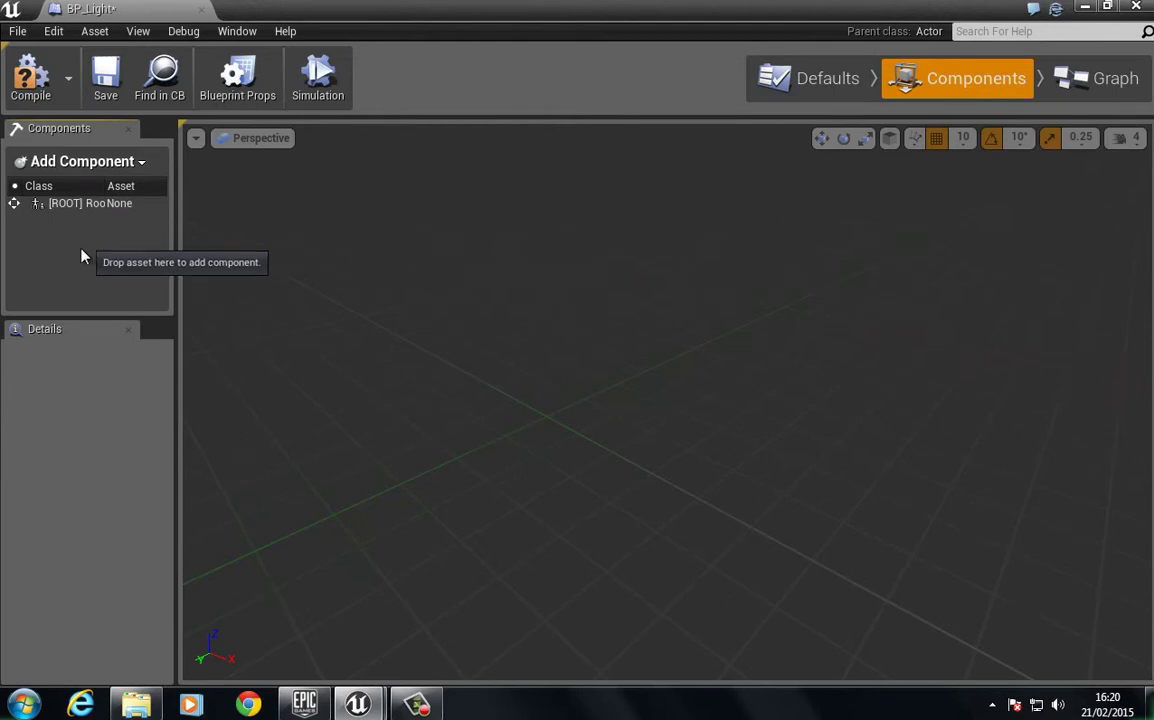
- Restore the BP_Light editor to a smaller floating window and place it clear of the Content Browser
left_click(97, 205)
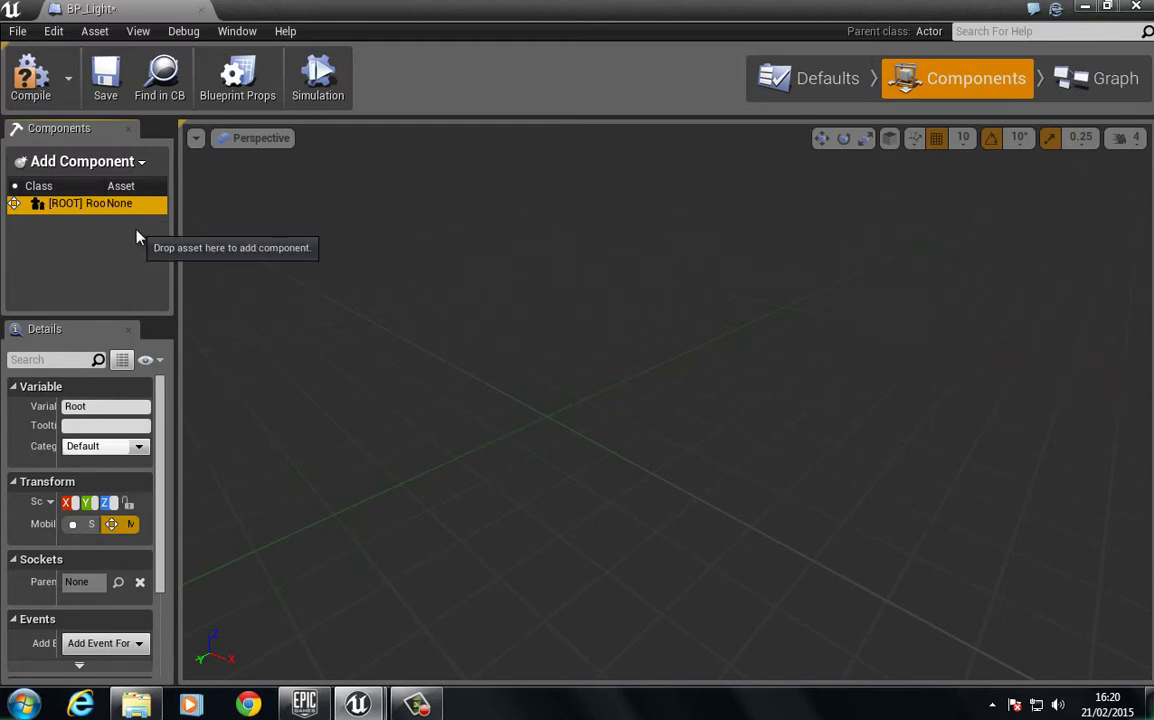
double_click(268, 8)
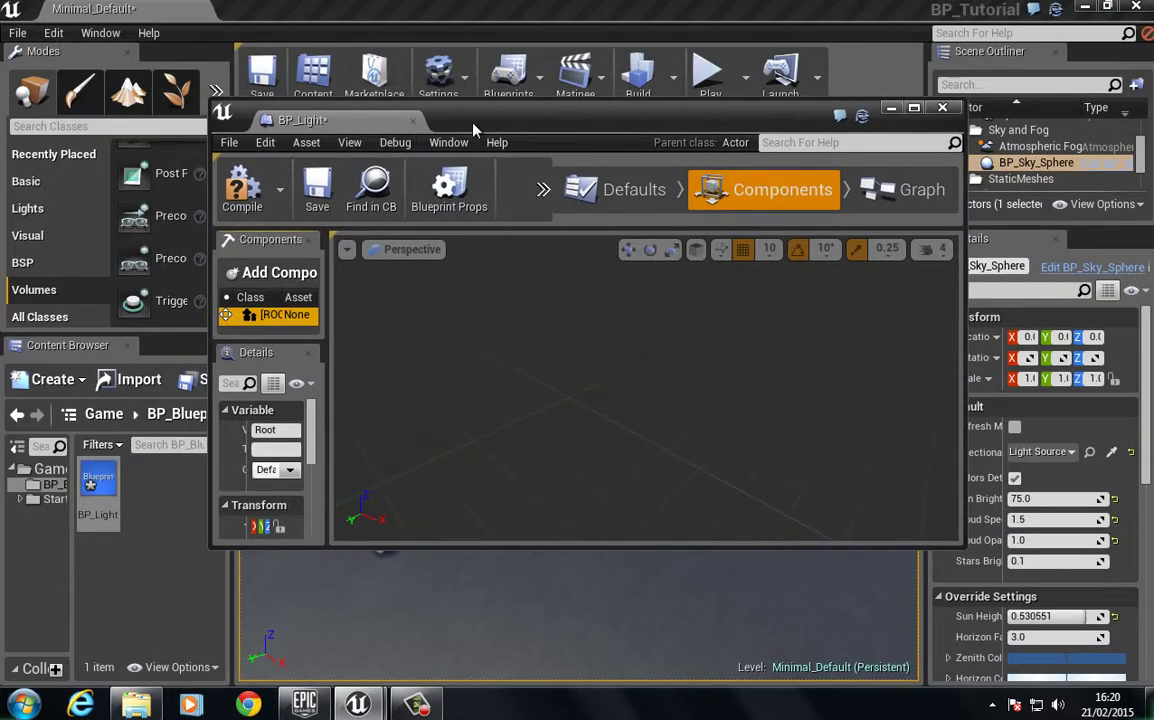
left_click_drag(426, 110, 549, 568)
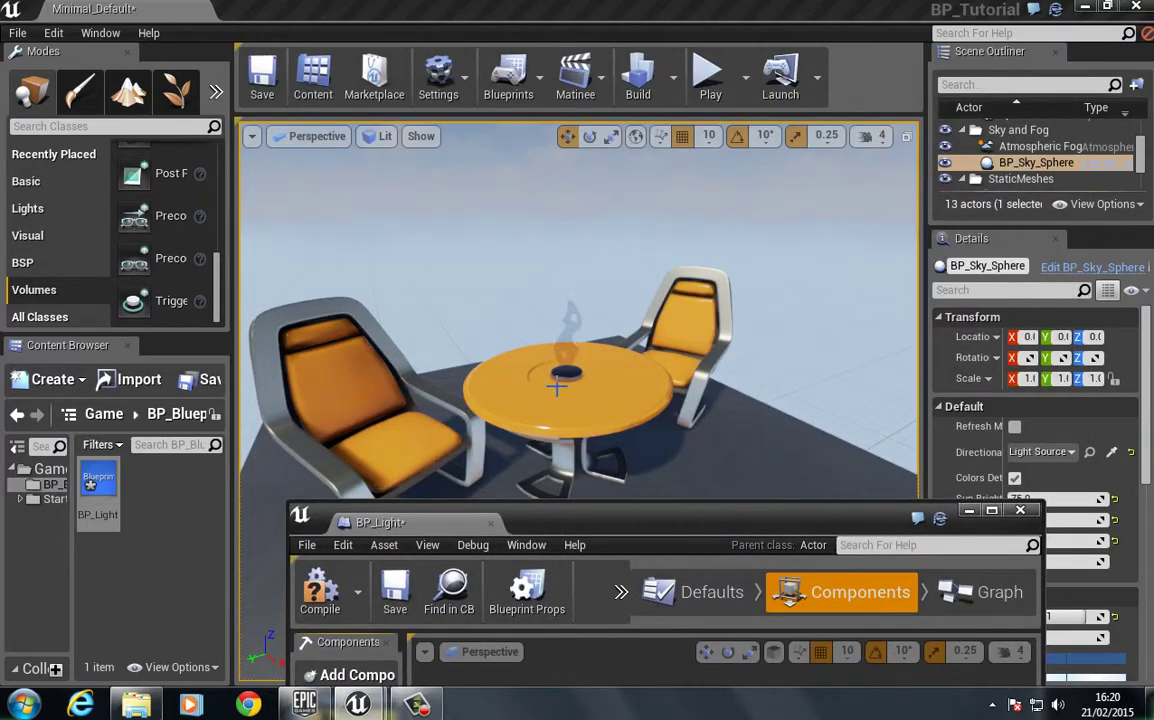
mouse_move(549, 350)
right_mouse_down()
mouse_move(553, 366)
mouse_move(560, 330)
right_mouse_up()
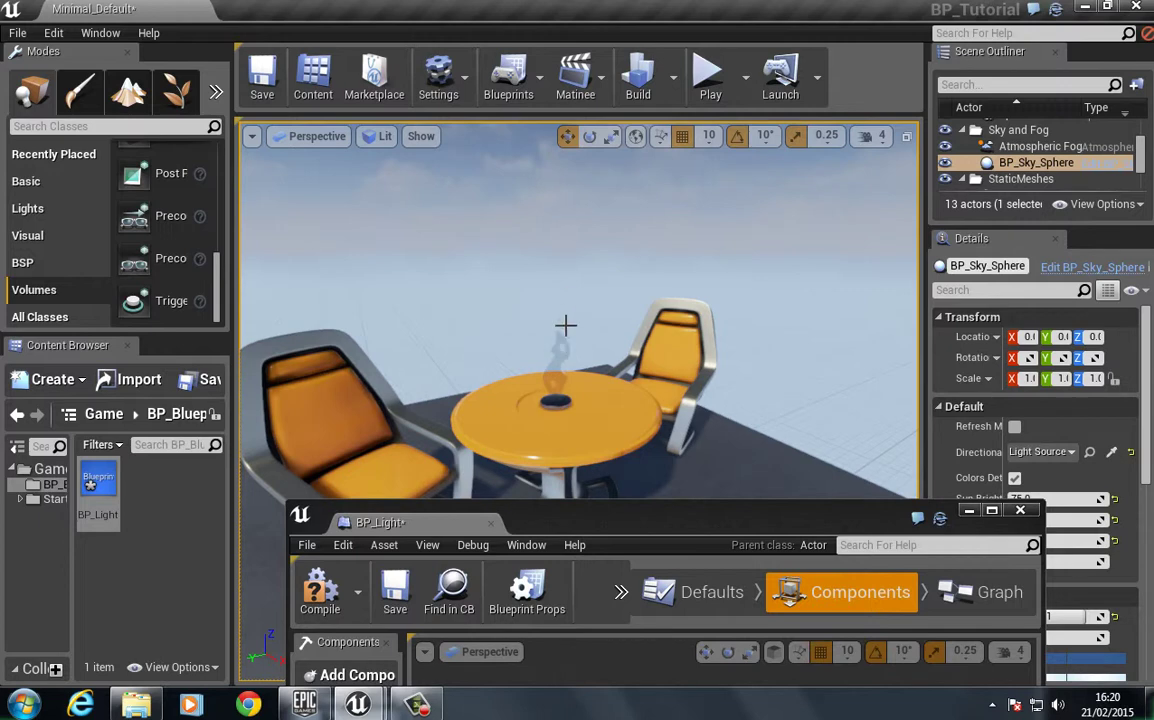
left_click_drag(619, 527, 588, 476)
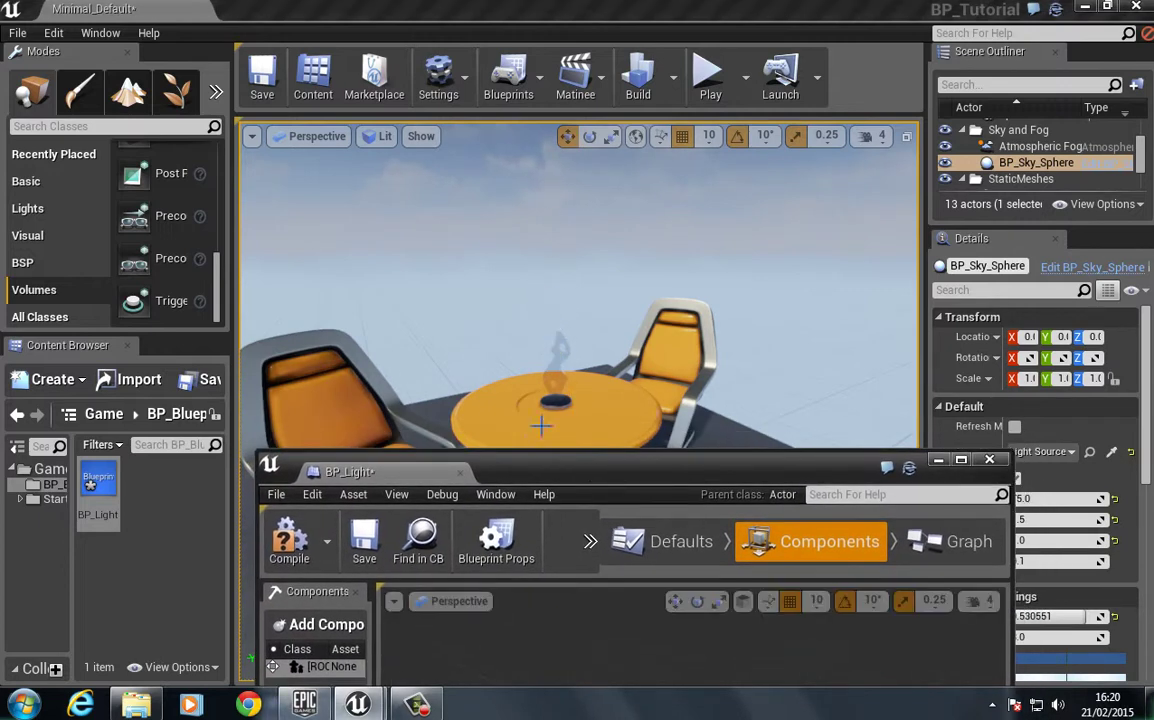
left_click_drag(545, 470, 609, 186)
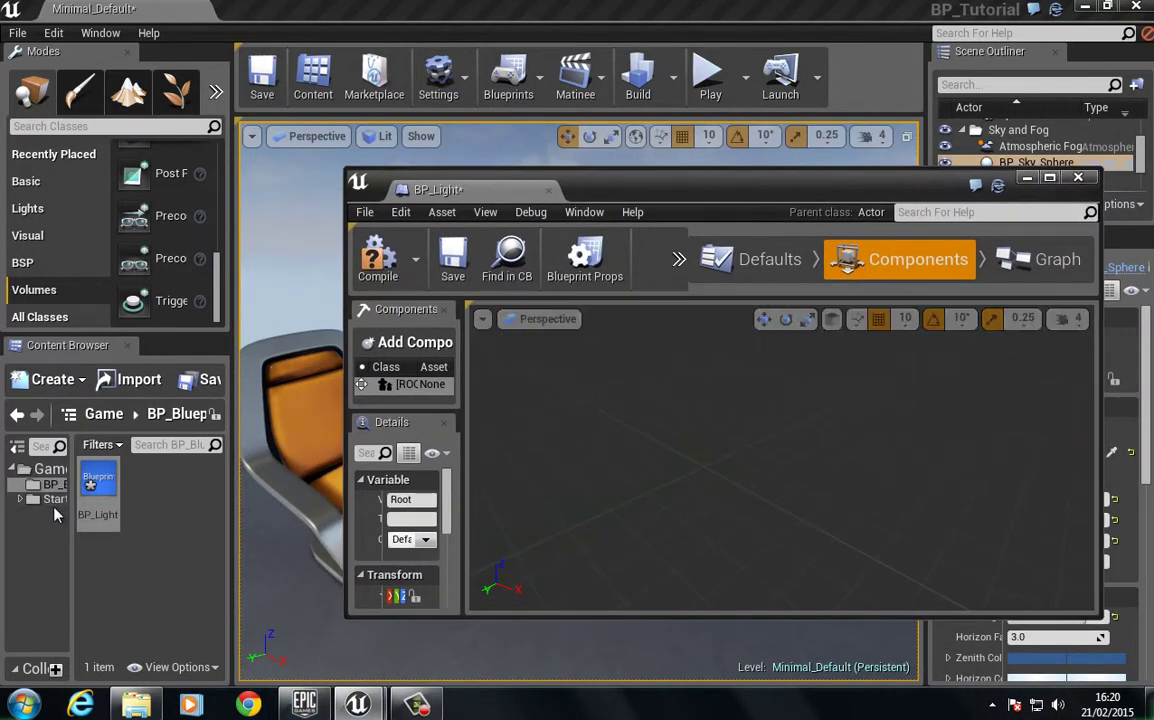
- Open the Props folder of the Starter Content and select the SM_Lamp_Ceiling mesh
left_click(54, 499)
scroll(170, 560, "down", 3)
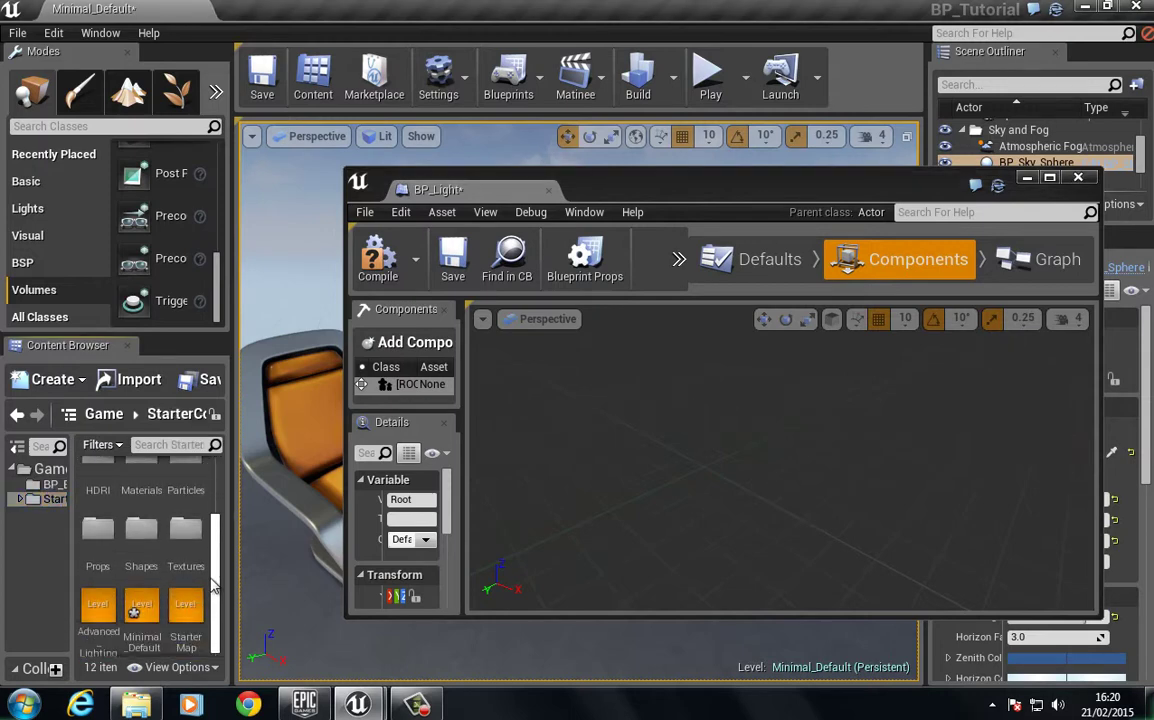
double_click(98, 527)
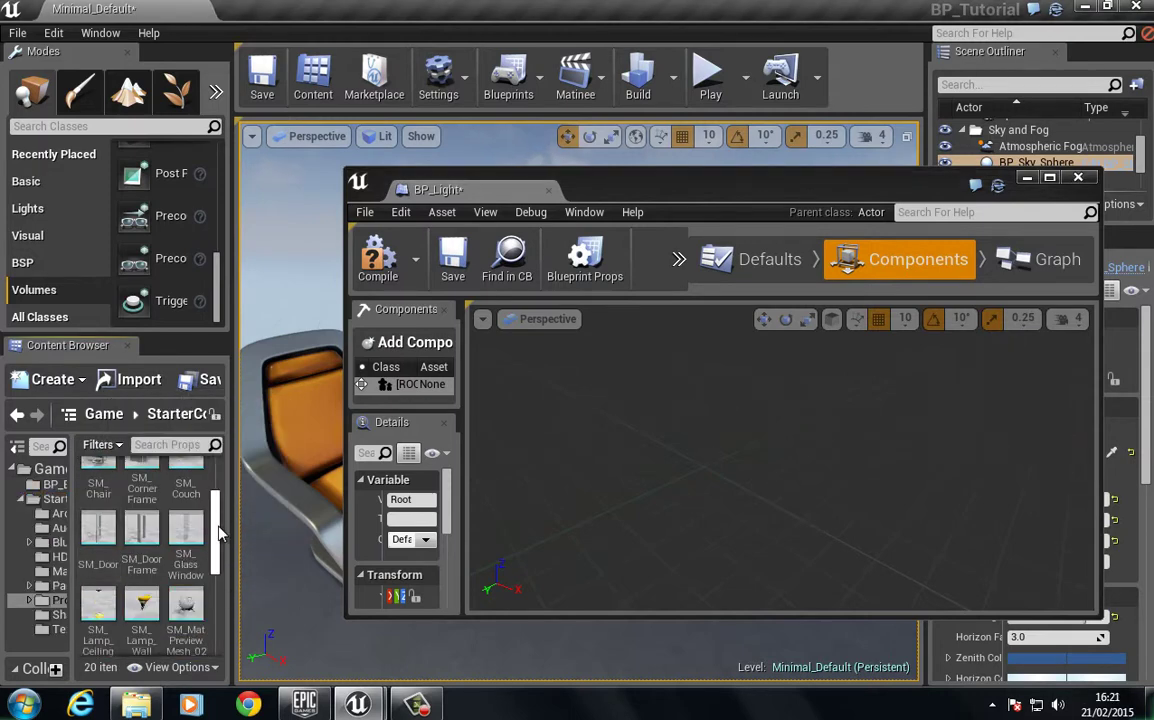
scroll(219, 548, "down", 2)
left_click_drag(219, 548, 218, 555)
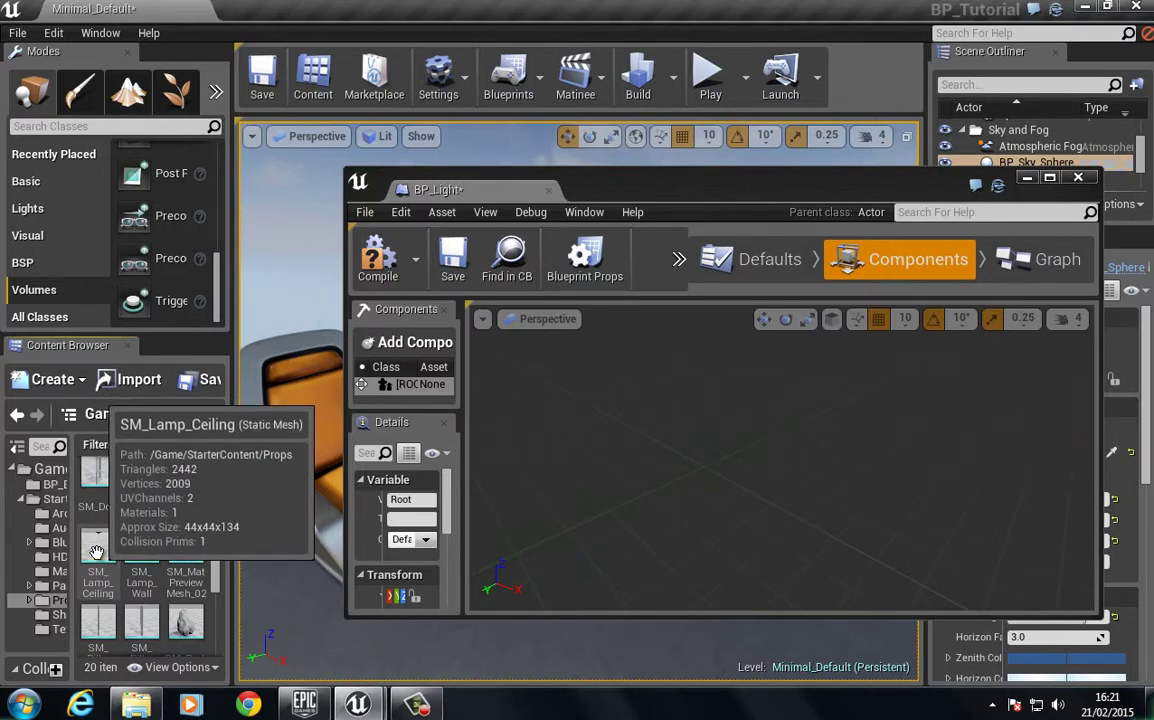
left_click(96, 551)
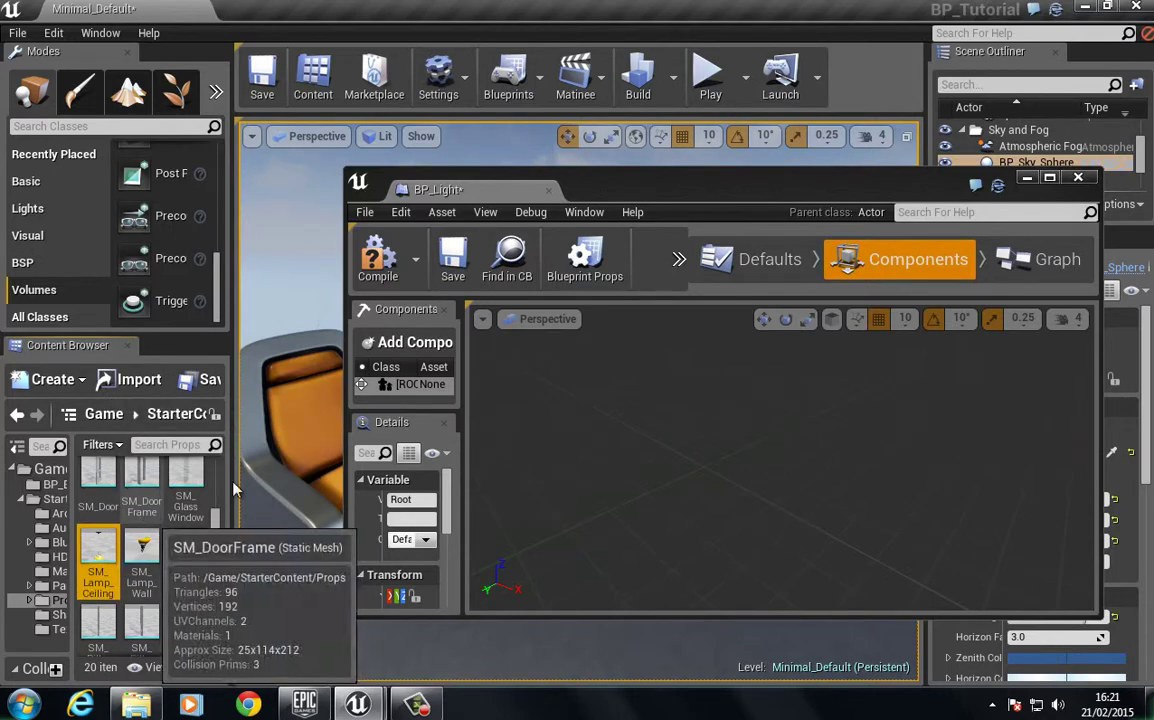
- Widen the component list in the BP_Light editor and add a Static Mesh component that uses SM_Lamp_Ceiling
left_click_drag(567, 185, 444, 146)
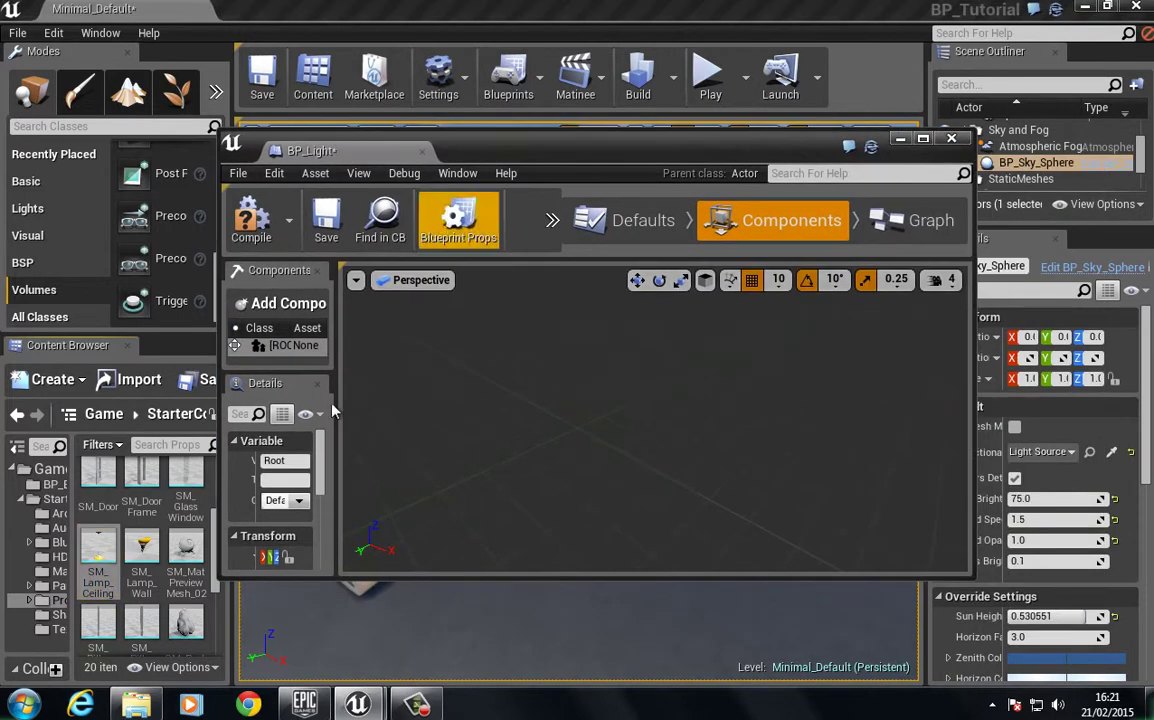
left_click_drag(336, 410, 406, 409)
left_click_drag(404, 328, 374, 328)
left_click(362, 305)
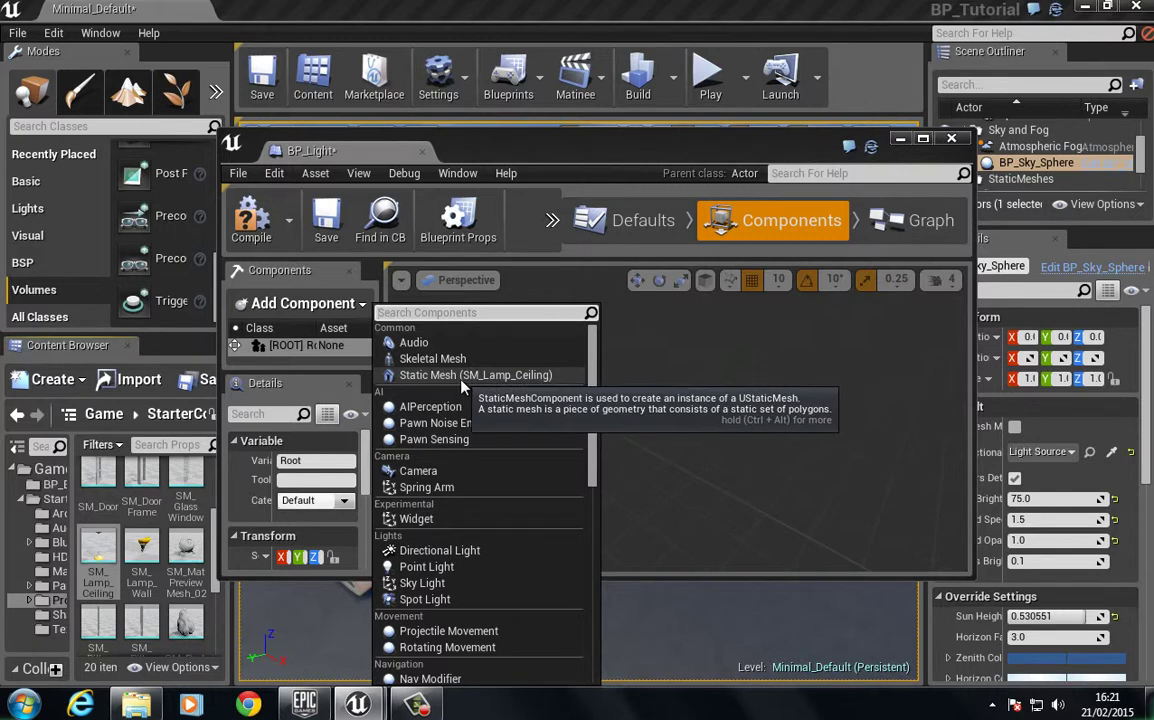
left_click(514, 378)
left_click(514, 378)
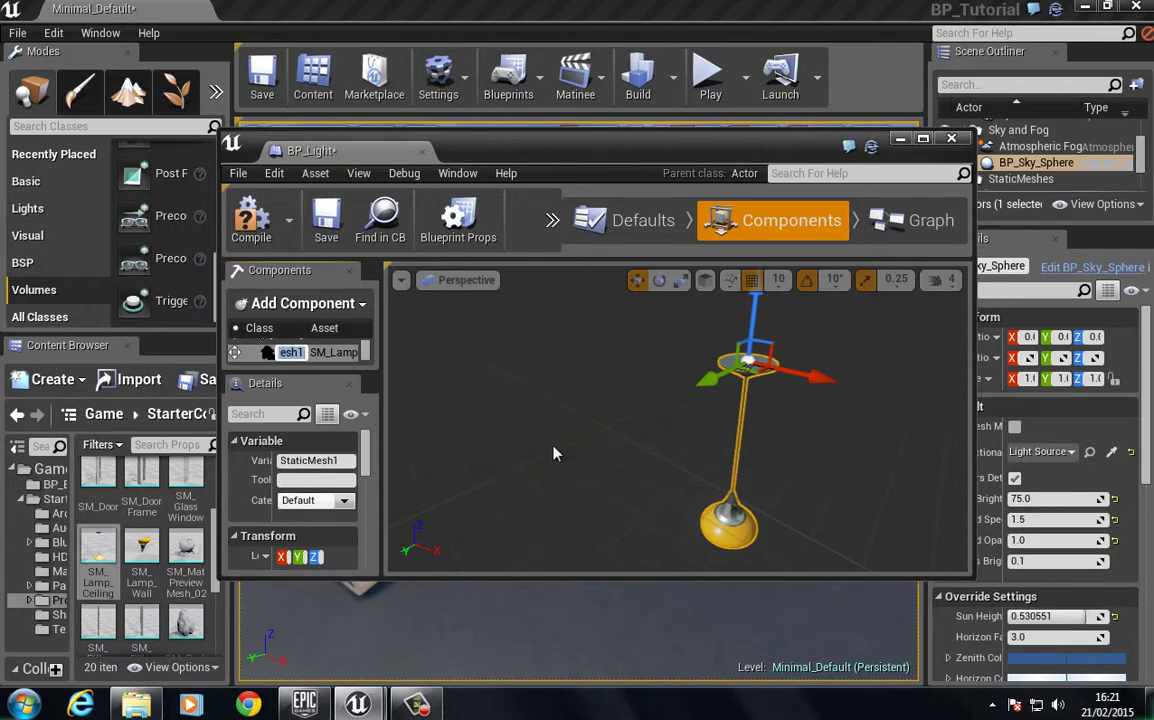
- Maximize the BP_Light editor and raise the ceiling lamp mesh about 130 units along Z
right_click_drag(574, 449, 607, 437)
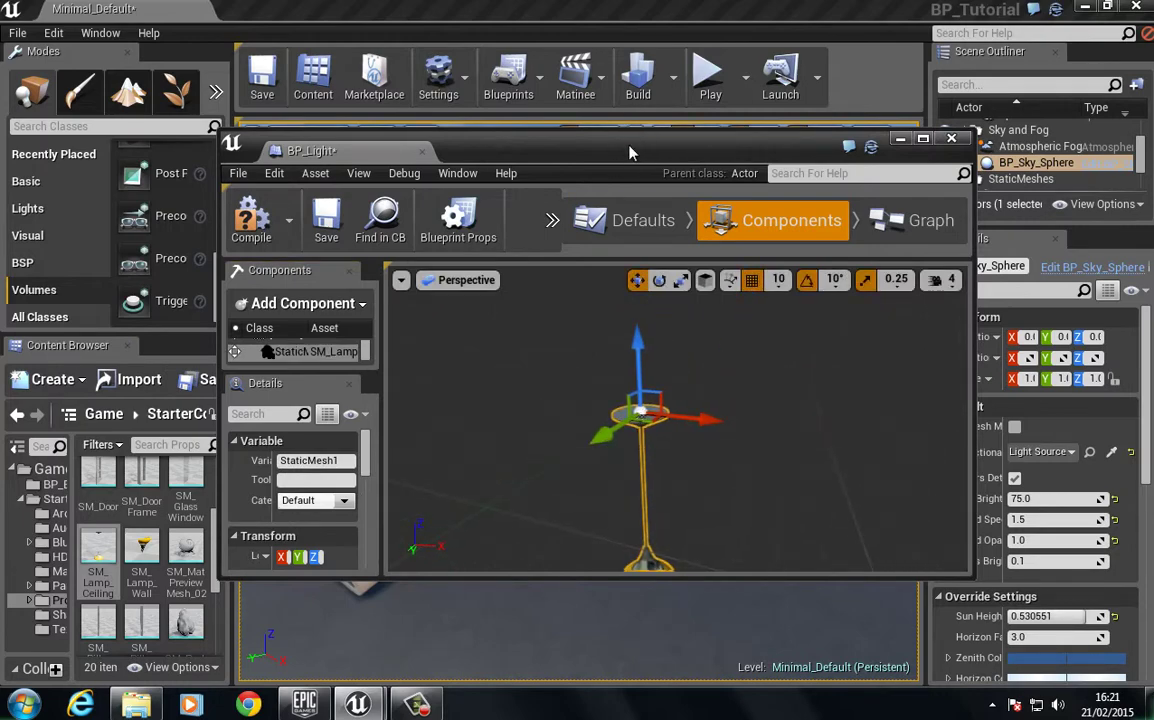
left_click_drag(588, 150, 588, 1)
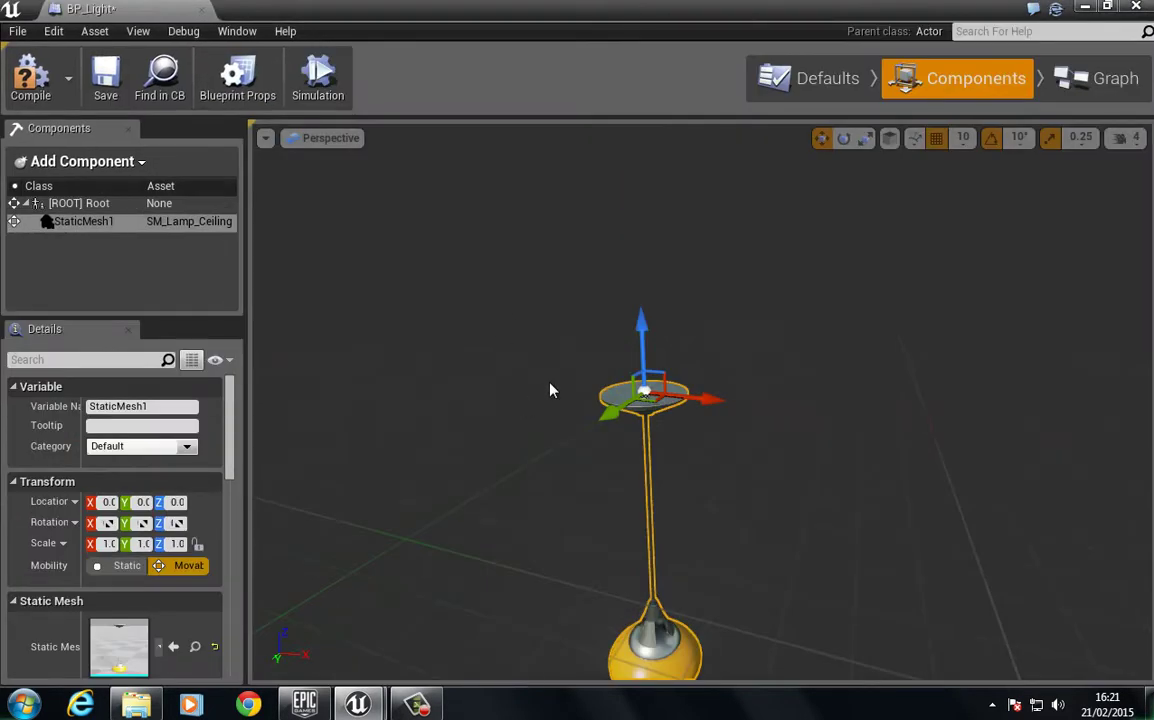
key("f")
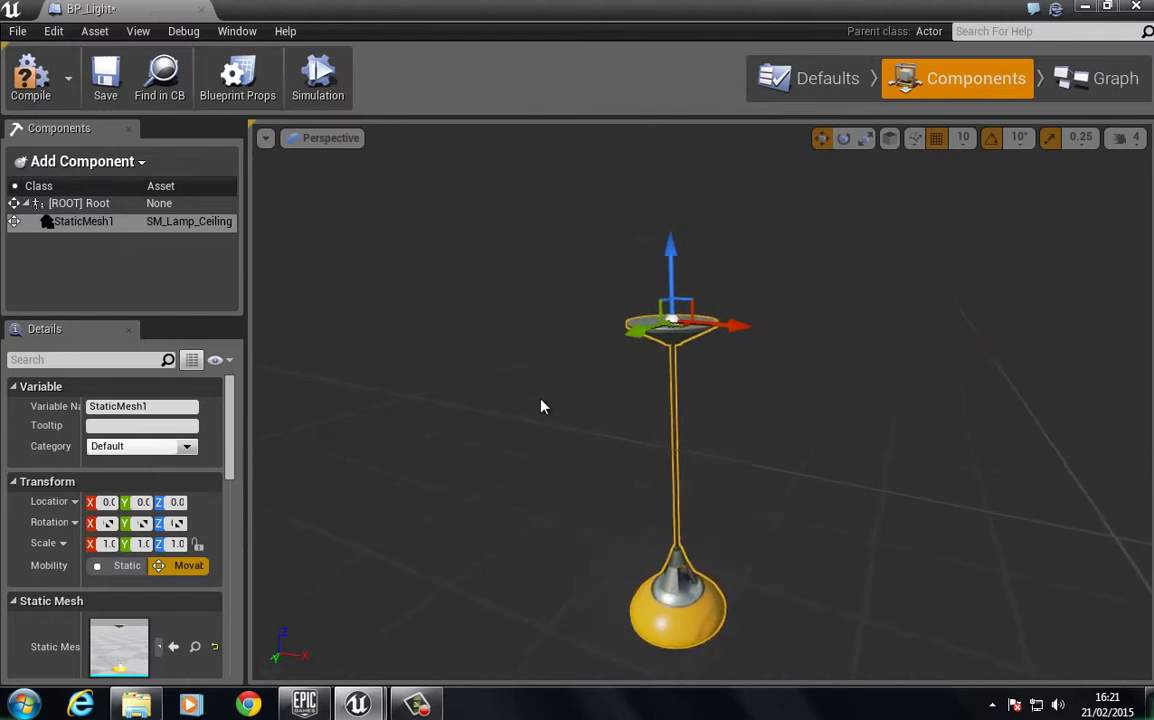
left_click_drag(541, 404, 564, 476)
mouse_move(489, 258)
right_mouse_down()
mouse_move(489, 281)
mouse_move(487, 247)
right_mouse_up()
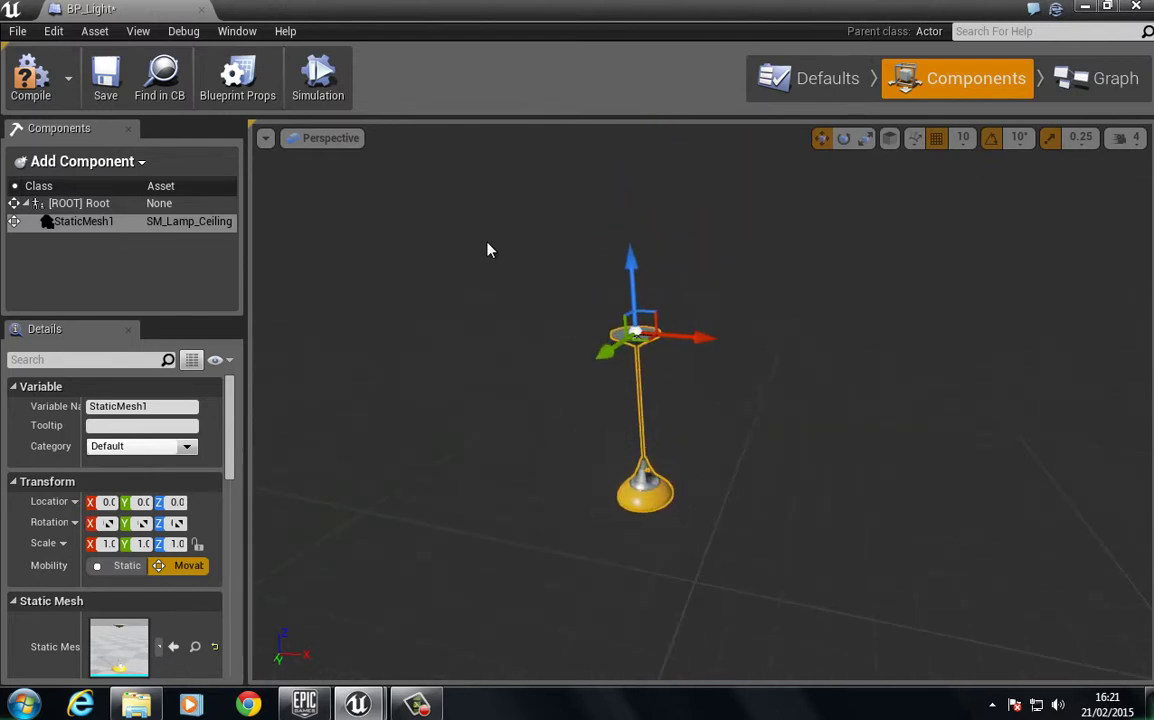
left_click_drag(637, 294, 615, 50)
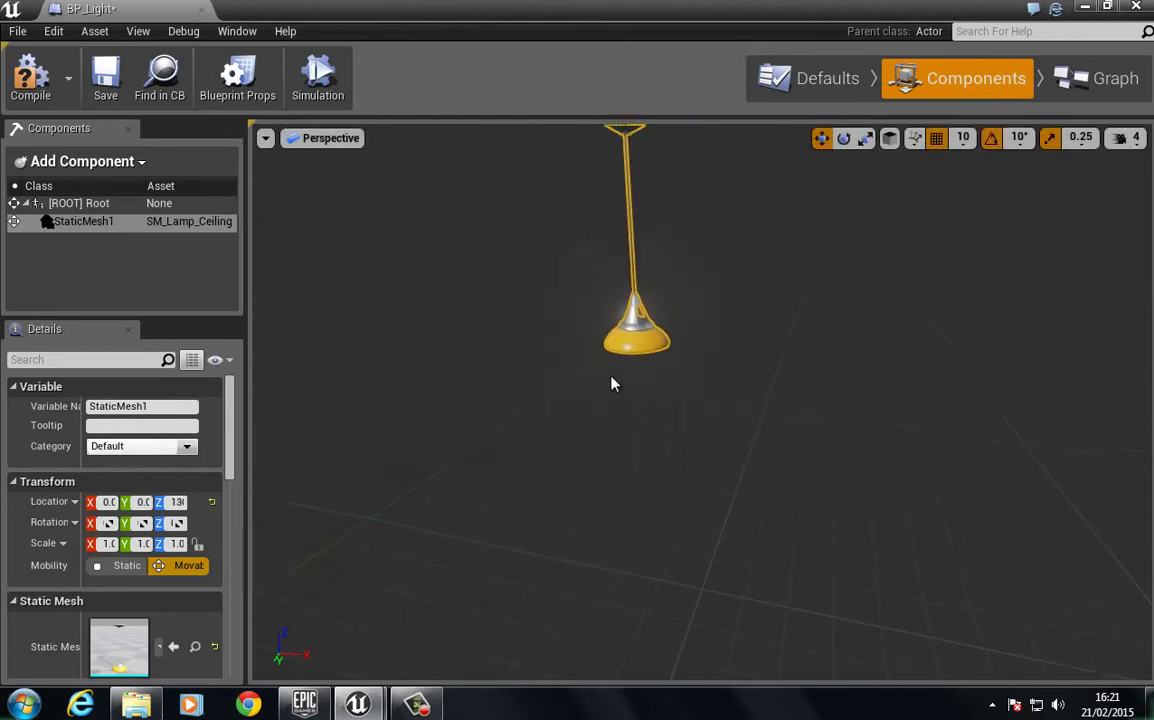
right_click_drag(610, 381, 613, 341)
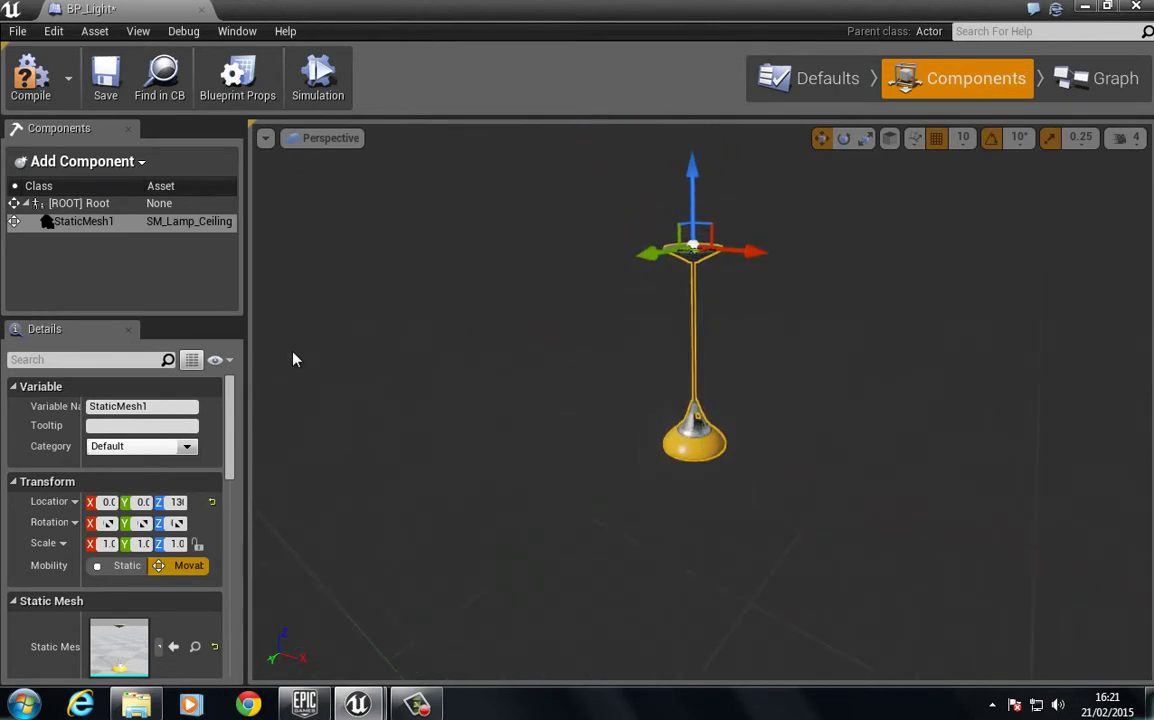
- Add a Point Light component to BP_Light and lower it 10 units along Z beneath the lamp shade
left_click(141, 164)
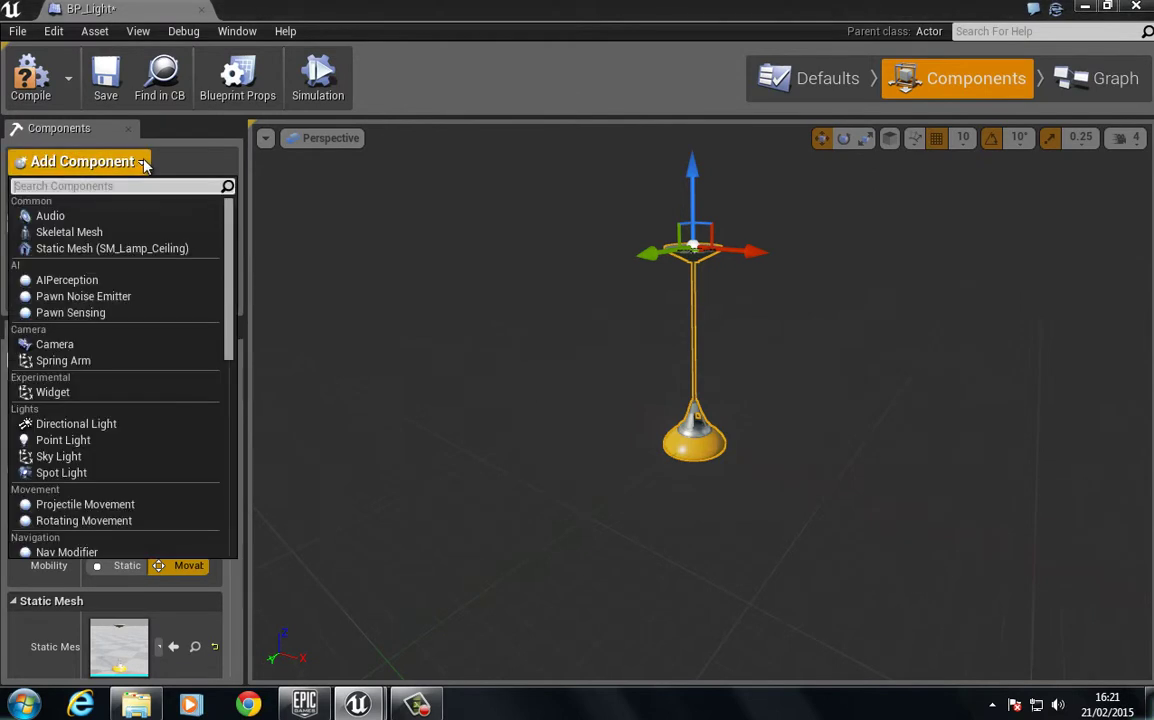
left_click(79, 442)
right_click_drag(555, 364, 546, 409)
left_click_drag(546, 412, 558, 336)
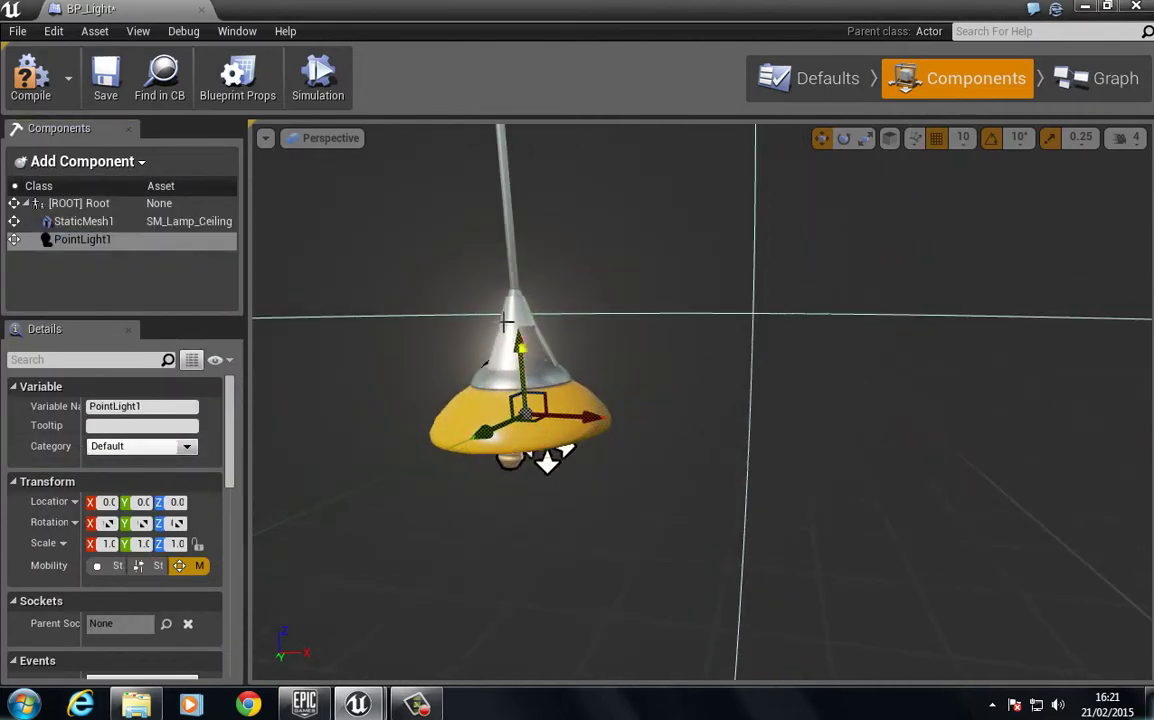
left_click_drag(517, 380, 513, 421)
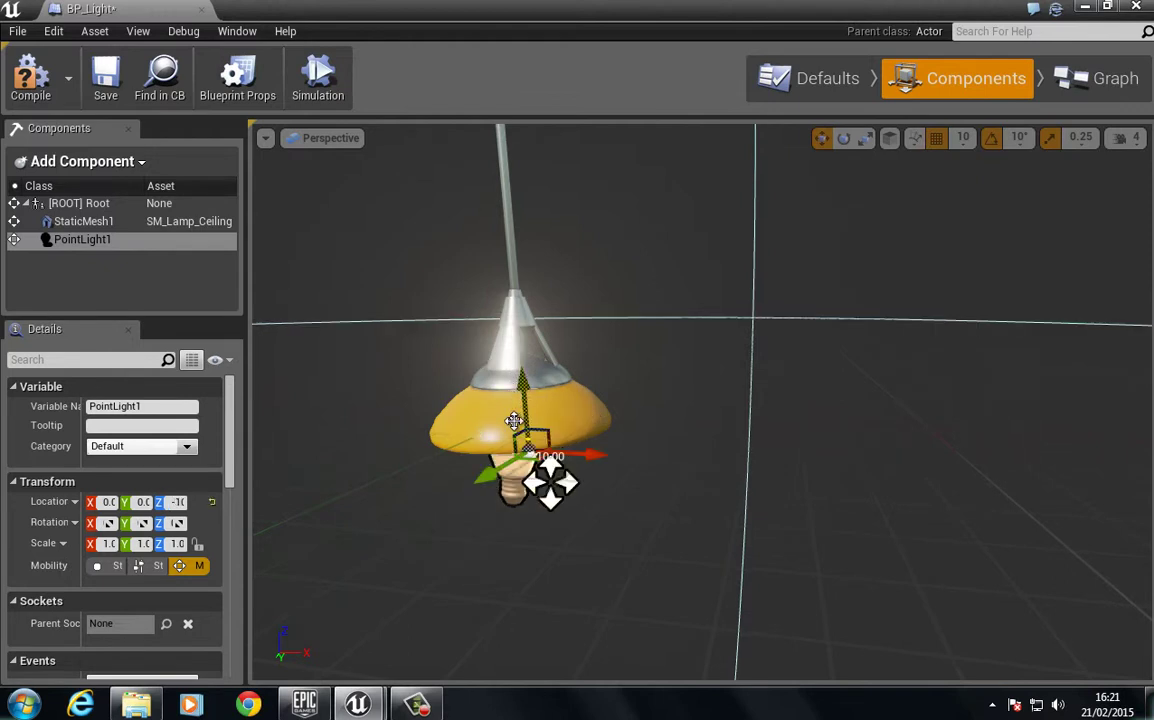
- Rename the point light component as Bulk
left_click(83, 243)
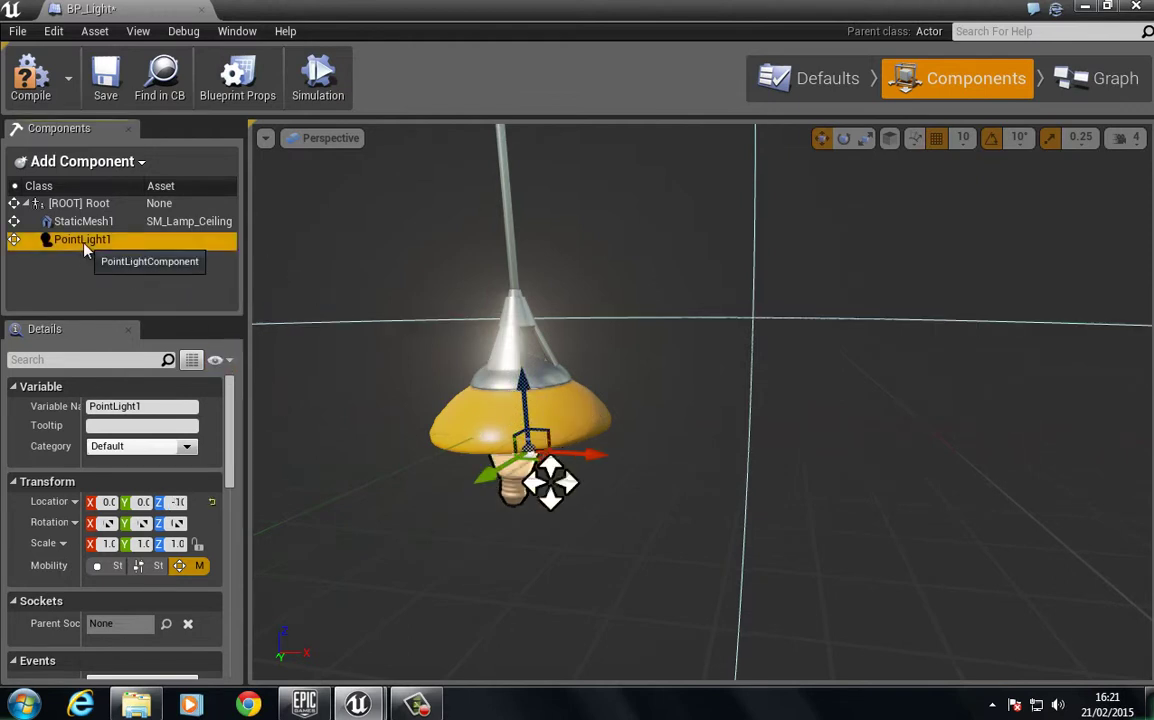
left_click(168, 406)
left_click(157, 406)
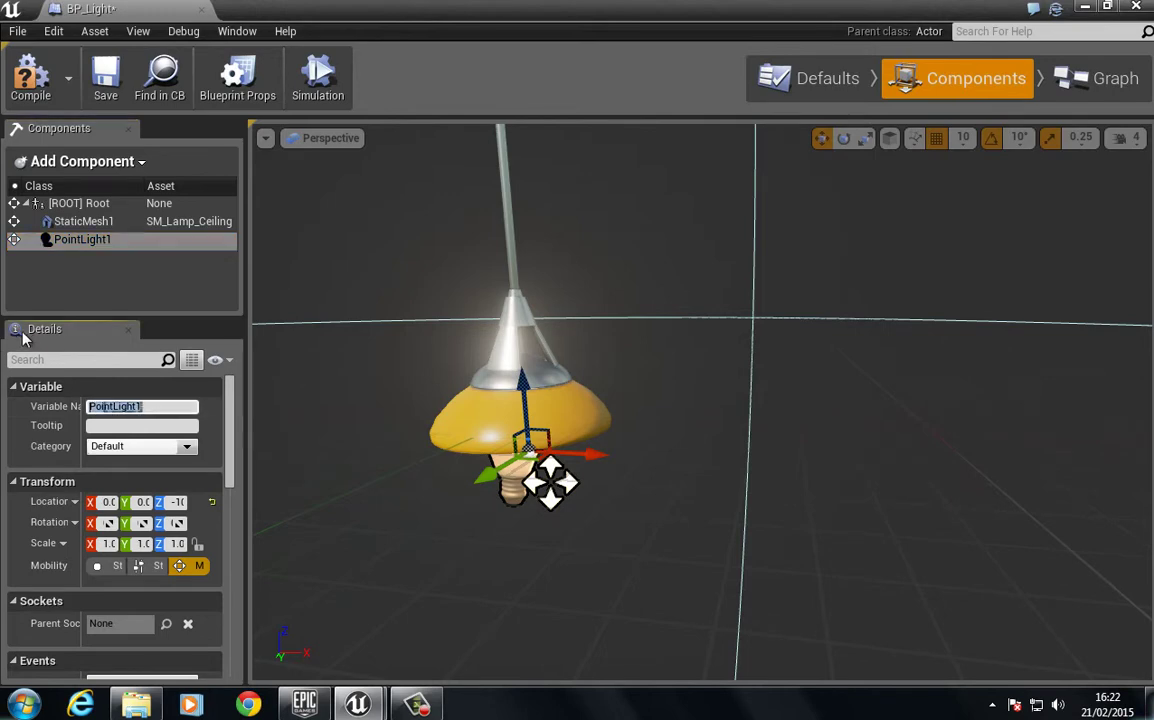
type("Bulk")
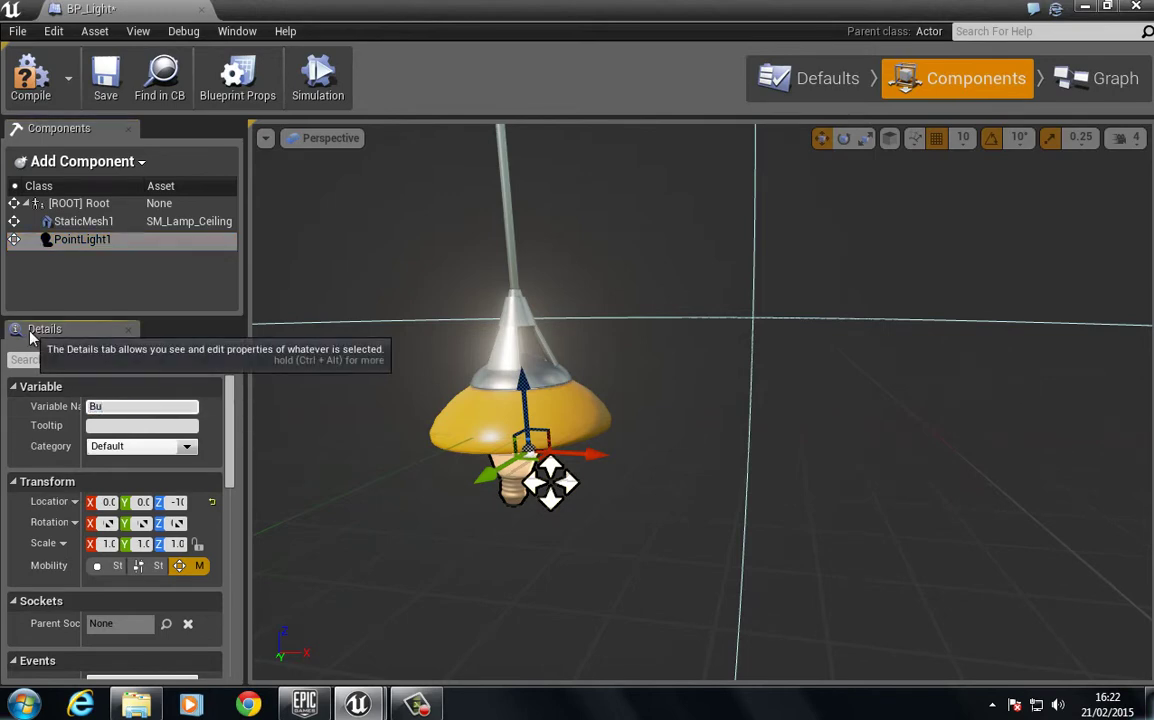
- Rename the lamp's static mesh component as LightMesh and make Bulk its child
left_click(80, 220)
left_click(160, 406)
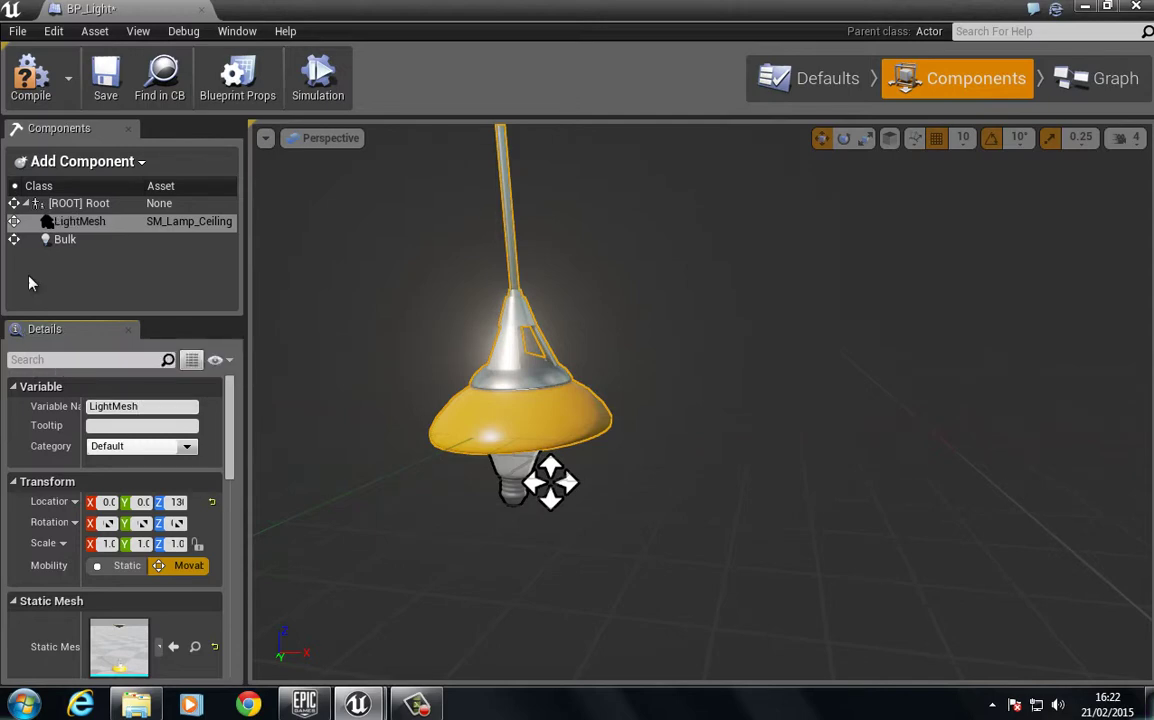
left_click(64, 242)
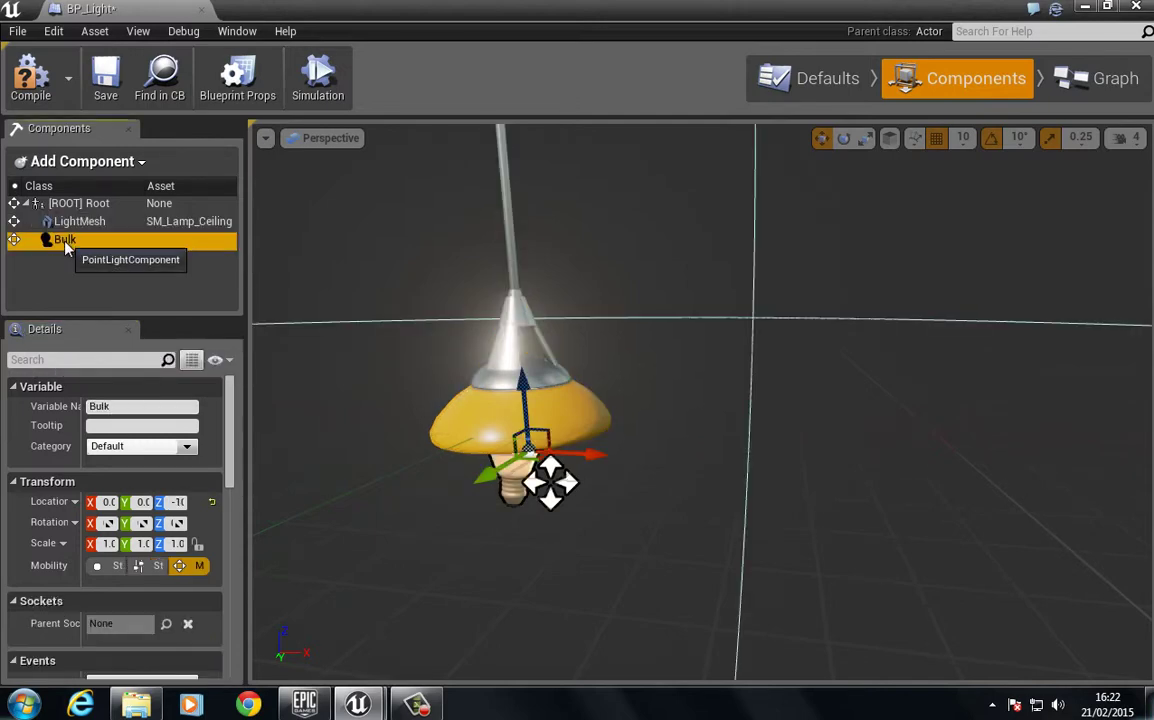
left_click_drag(64, 245, 93, 228)
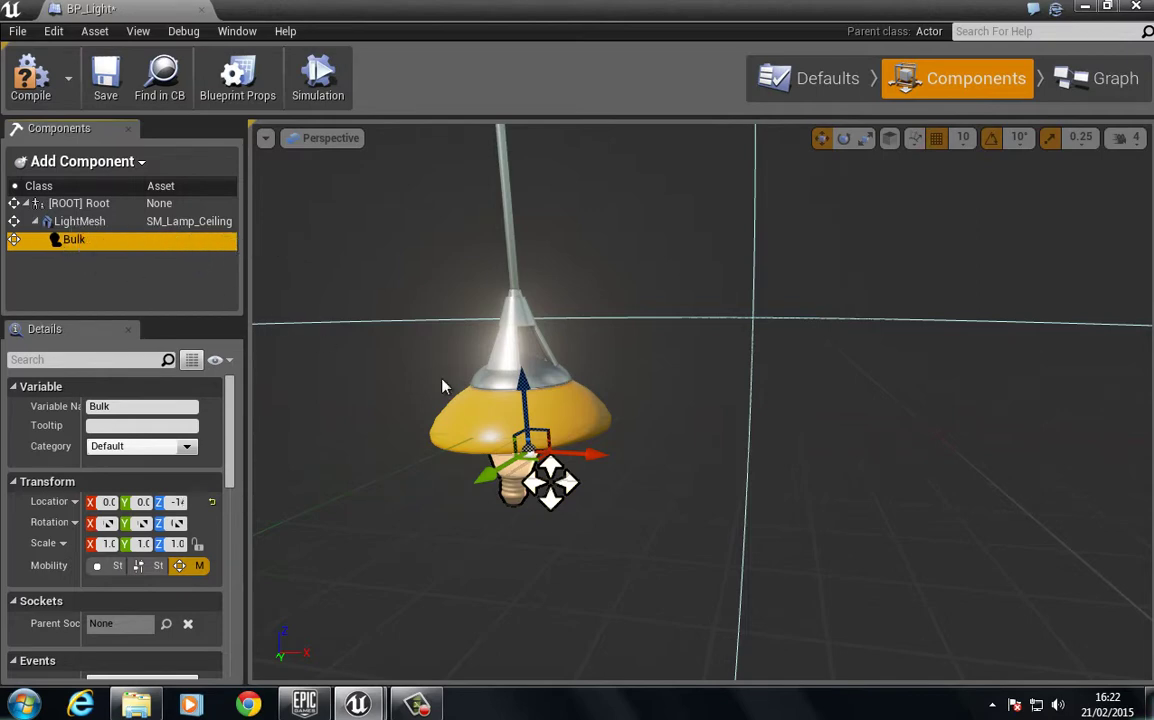
- Move LightMesh along the X axis to check its link with the bulb, and undo the move
left_click(105, 221)
key("f")
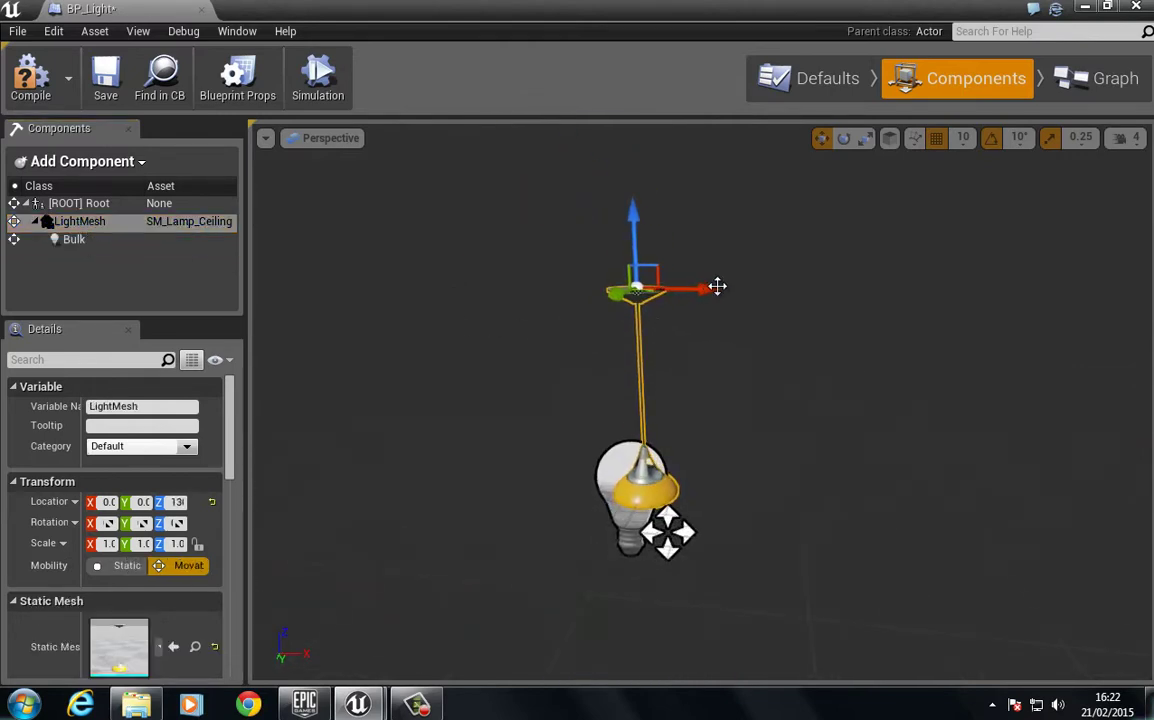
left_click_drag(688, 291, 470, 284)
key("ctrl+z")
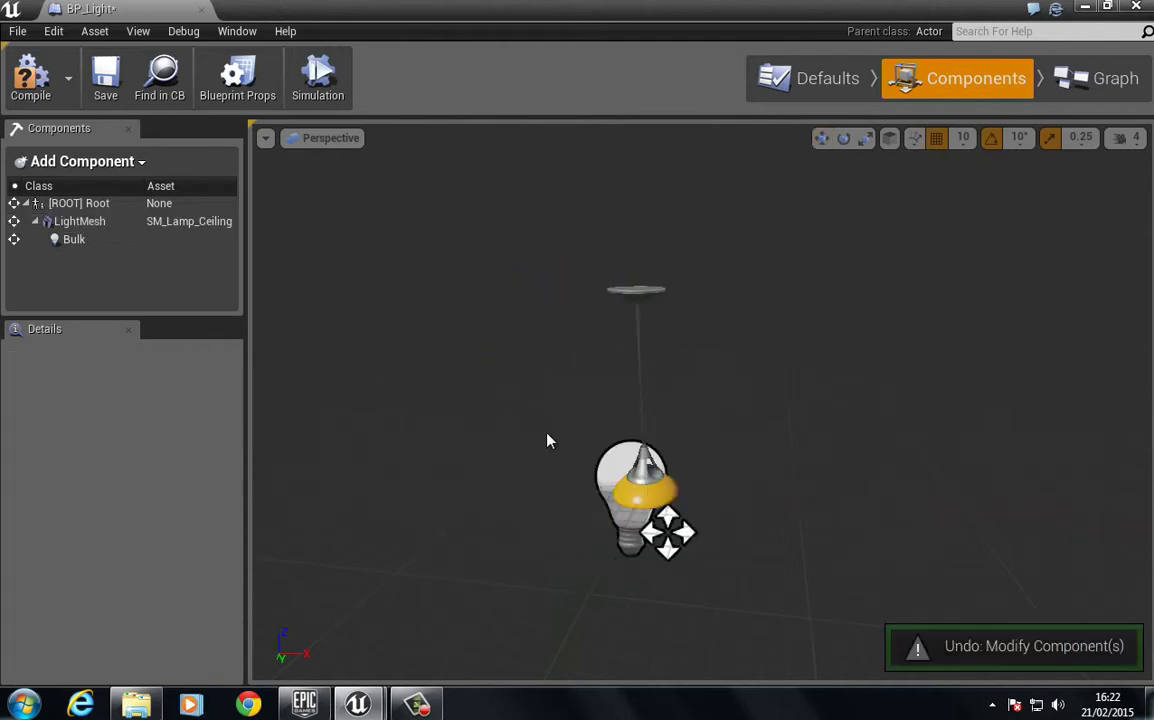
- Add a Box collision component to BP_Light
right_click_drag(543, 432, 517, 419)
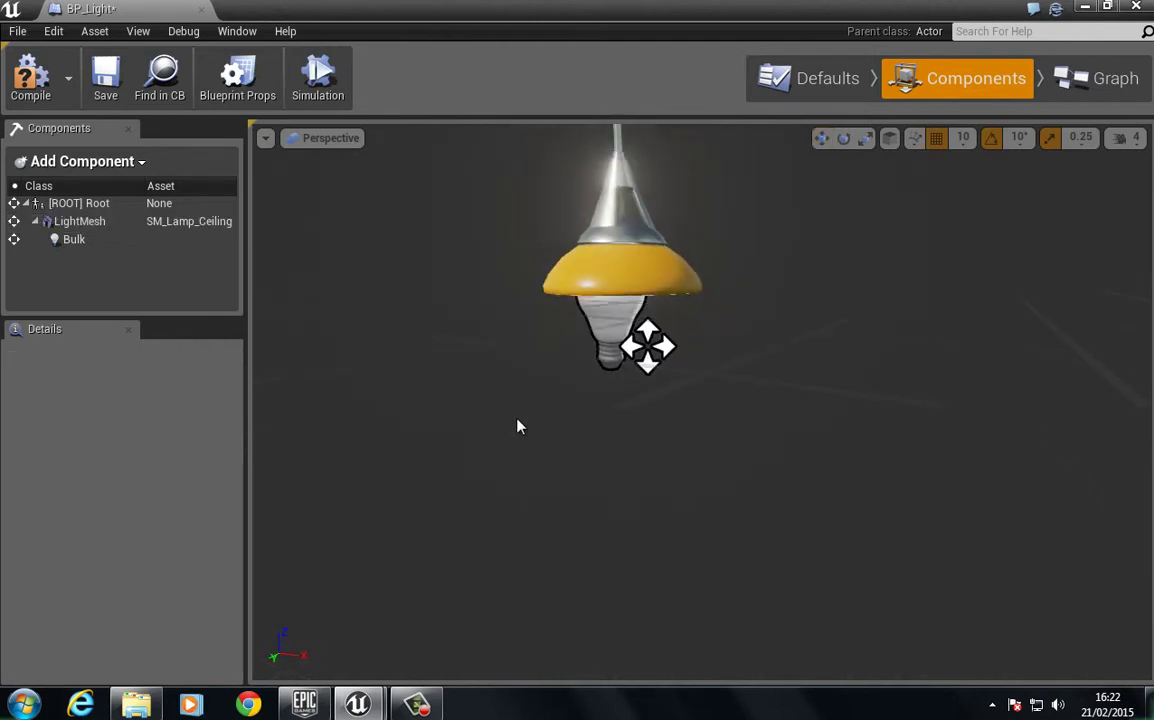
left_click(145, 163)
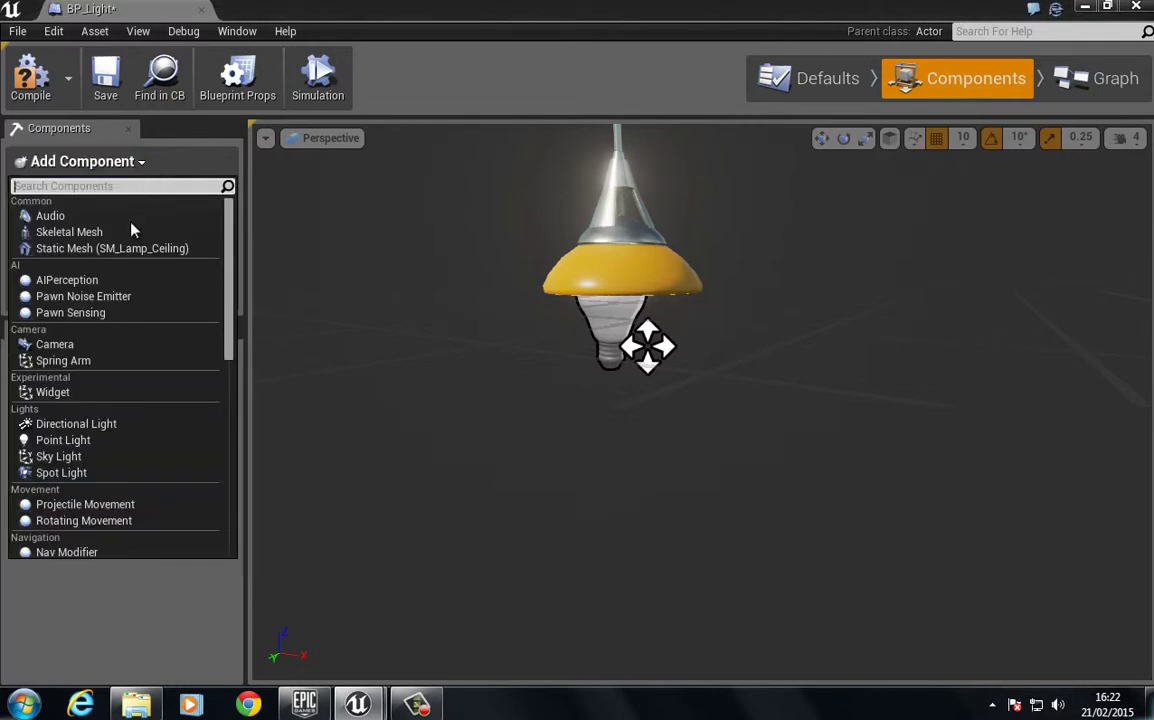
scroll(145, 377, "down", 1)
scroll(145, 377, "down", 8)
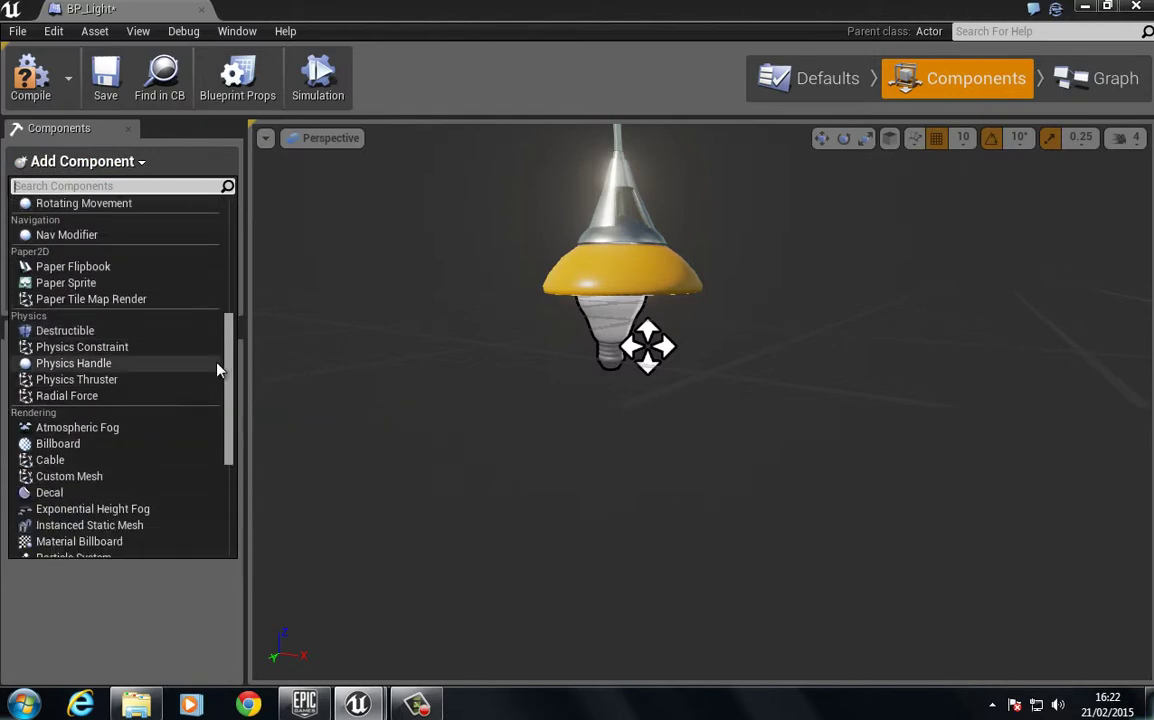
scroll(185, 400, "down", 4)
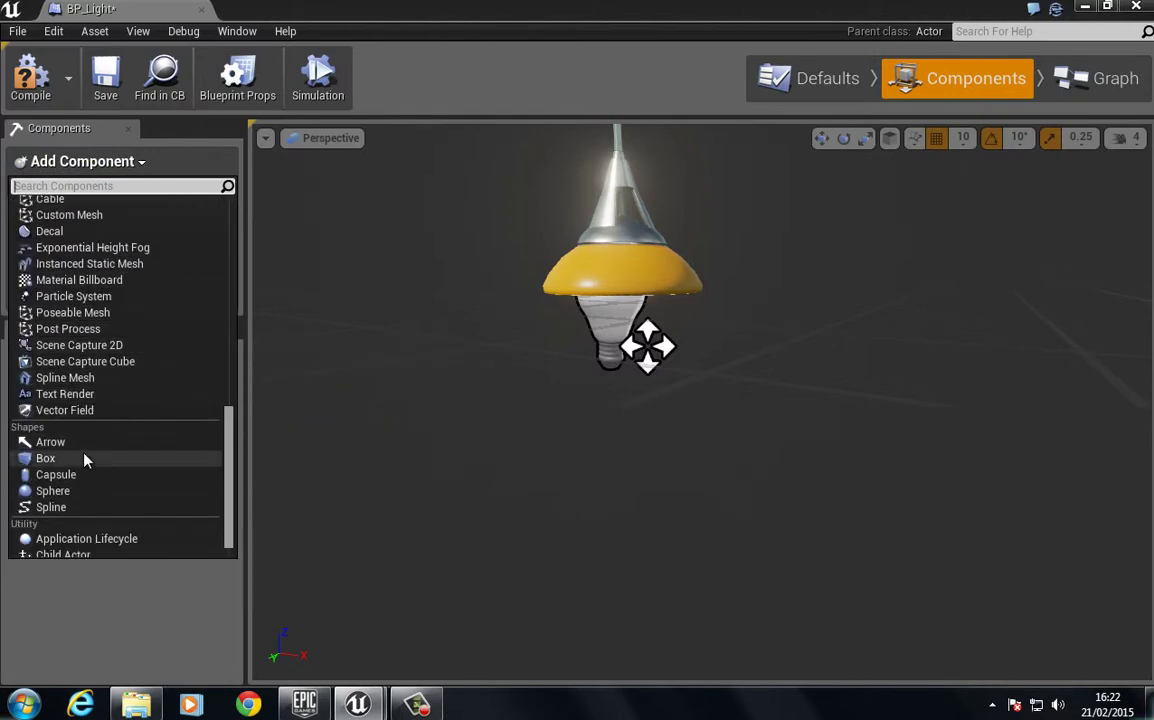
left_click(45, 460)
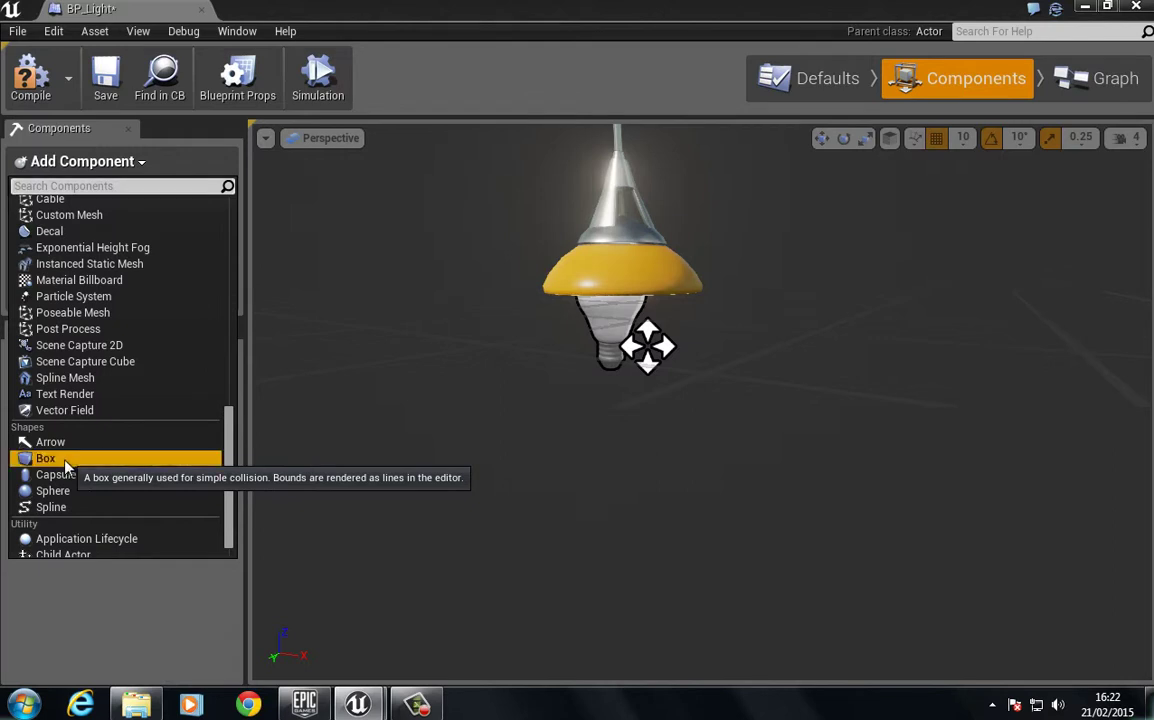
- Scale the box around the lamp to about 7.4 in X, 5.9 in Y and 5.5 in Z, and lower it 30 units
right_click_drag(459, 301, 473, 380)
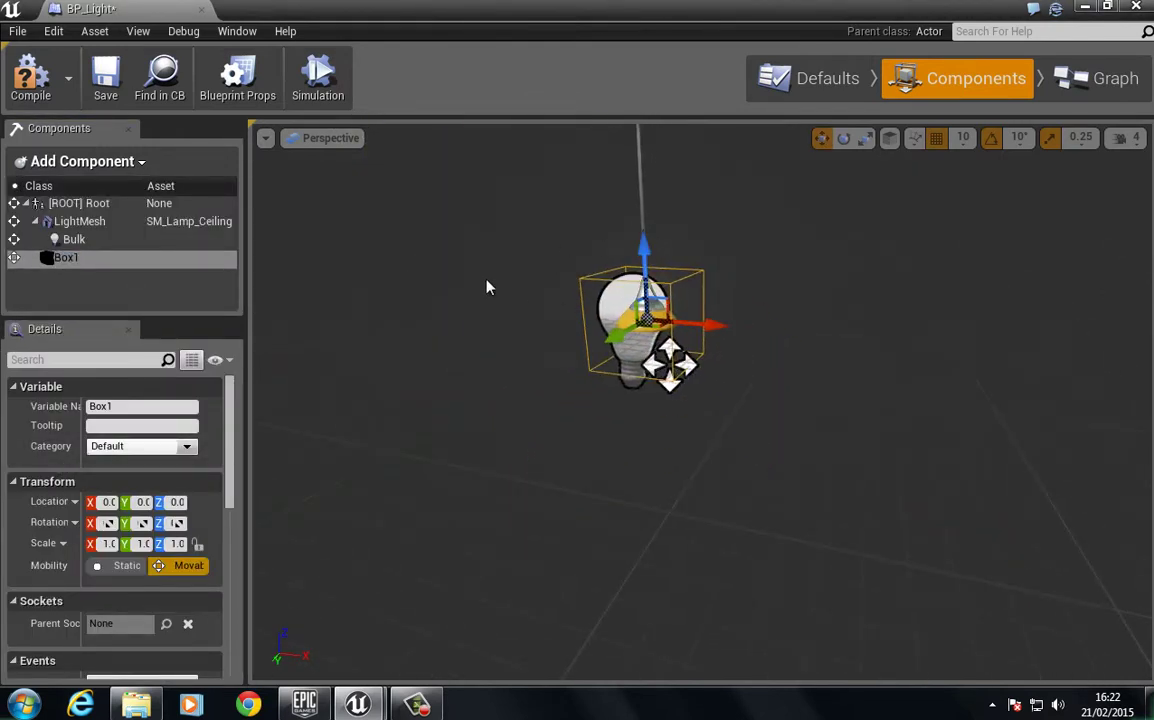
right_click_drag(487, 286, 519, 314)
key("space")
key("space")
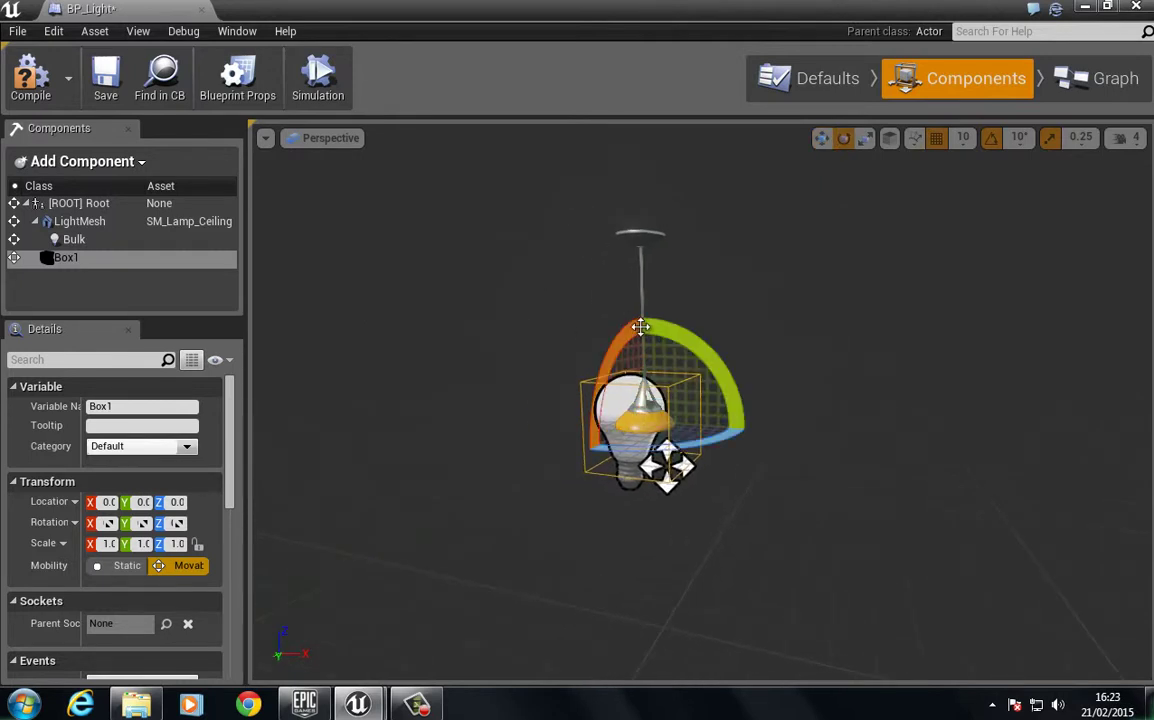
left_click_drag(647, 333, 649, 270)
left_click_drag(704, 427, 805, 437)
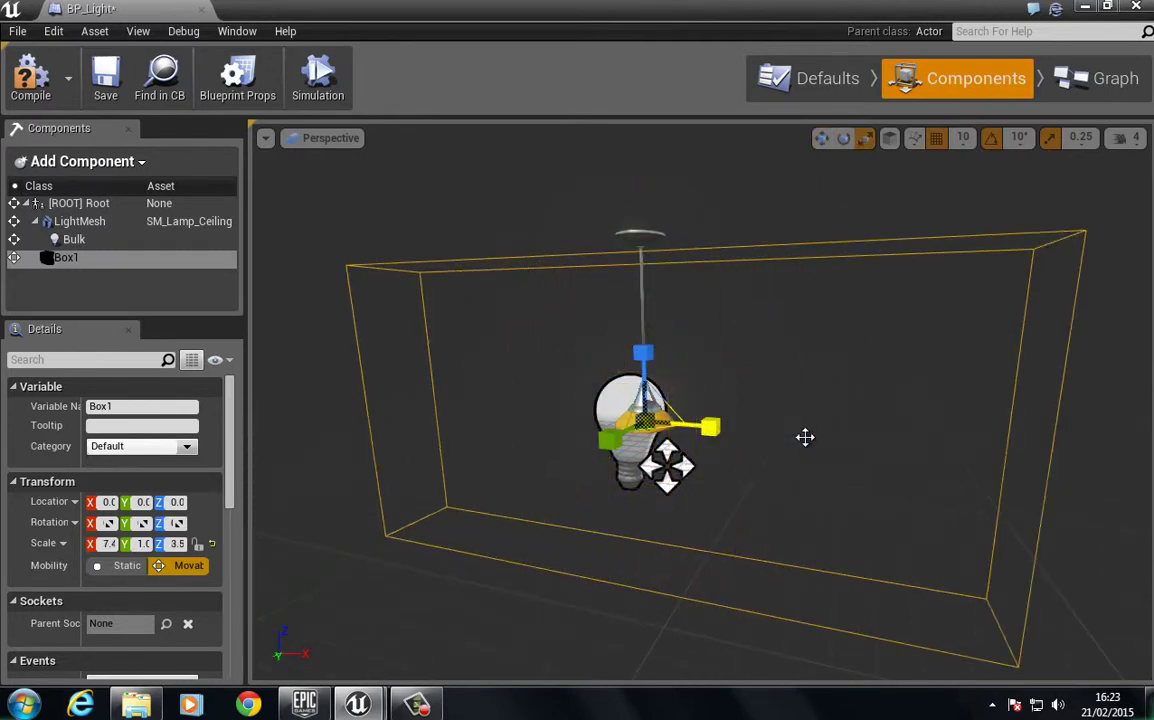
left_click_drag(605, 440, 540, 480)
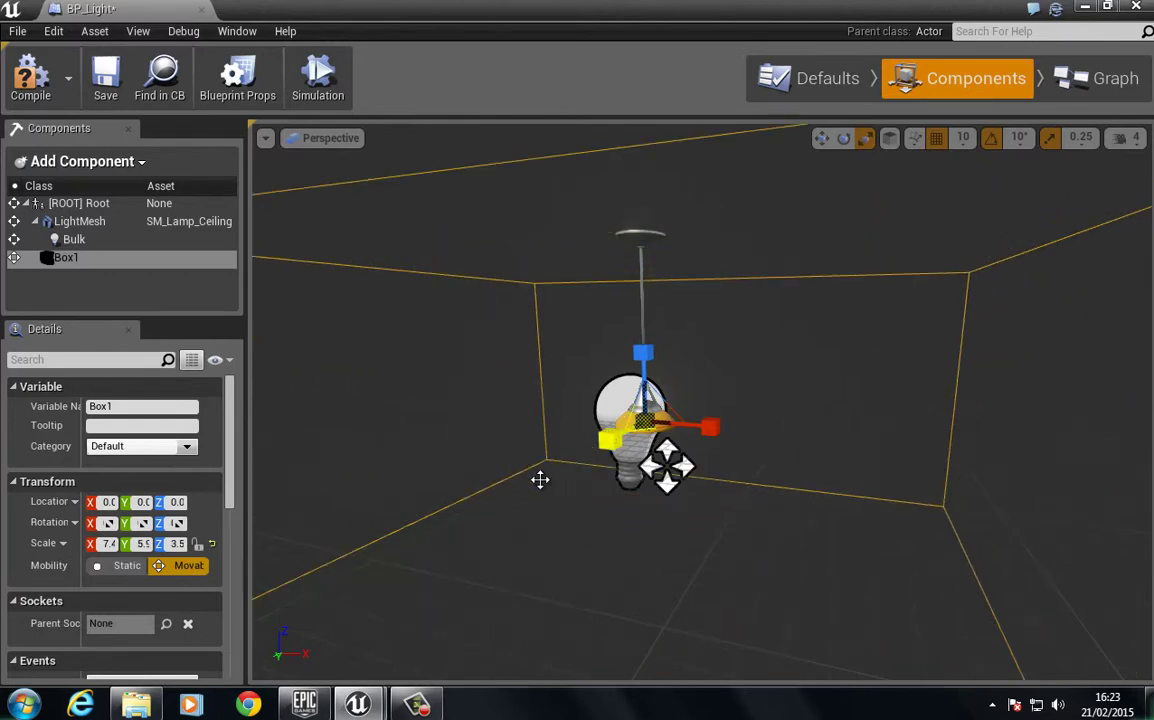
left_click_drag(641, 347, 641, 333)
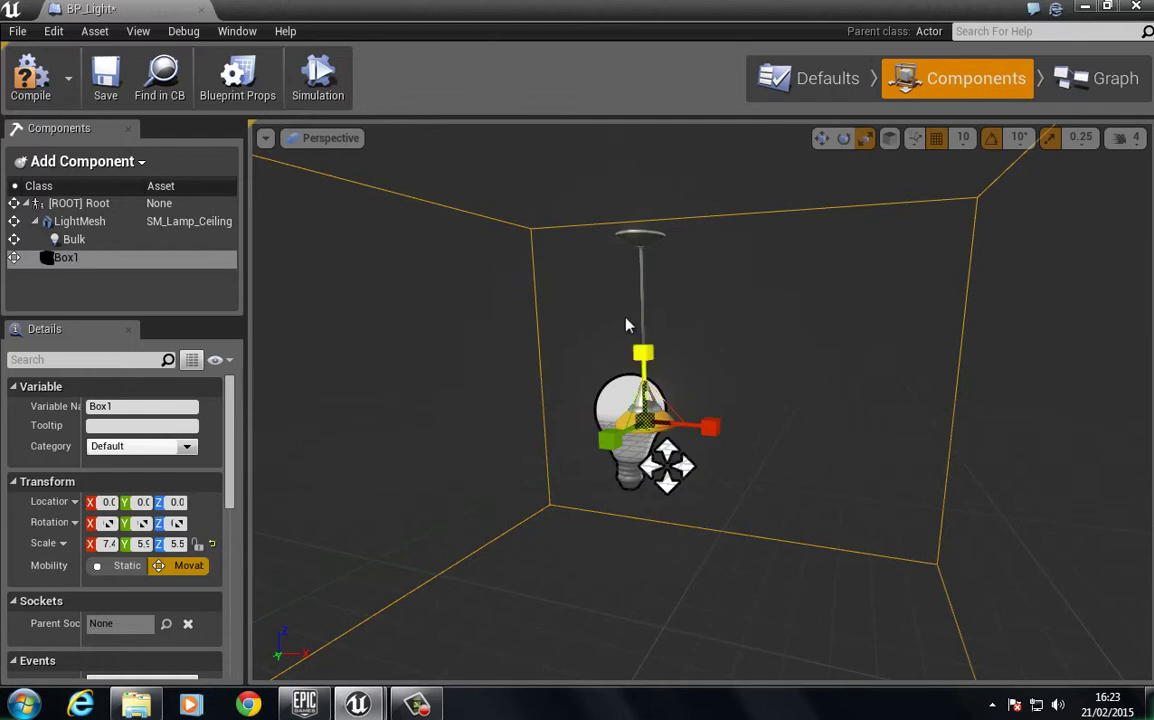
key("w")
left_click_drag(649, 365, 649, 399)
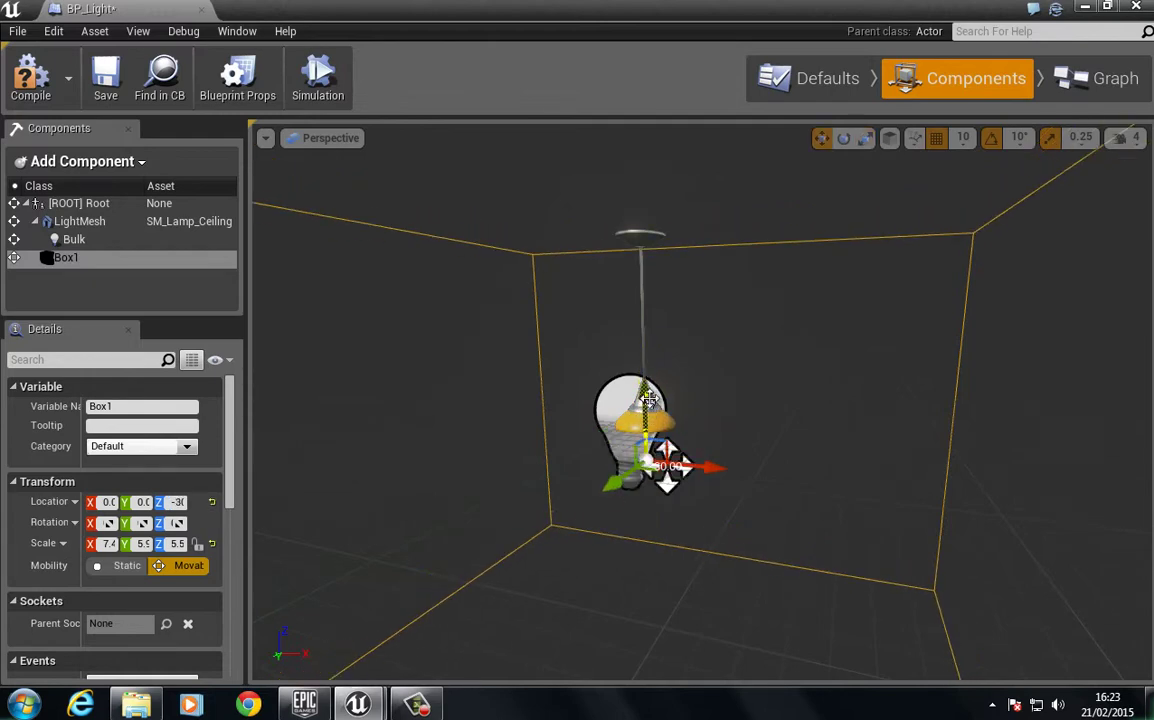
- Inspect the box volume around the lamp from several angles and compile BP_Light
right_click_drag(555, 336, 559, 425)
left_click_drag(559, 425, 583, 525)
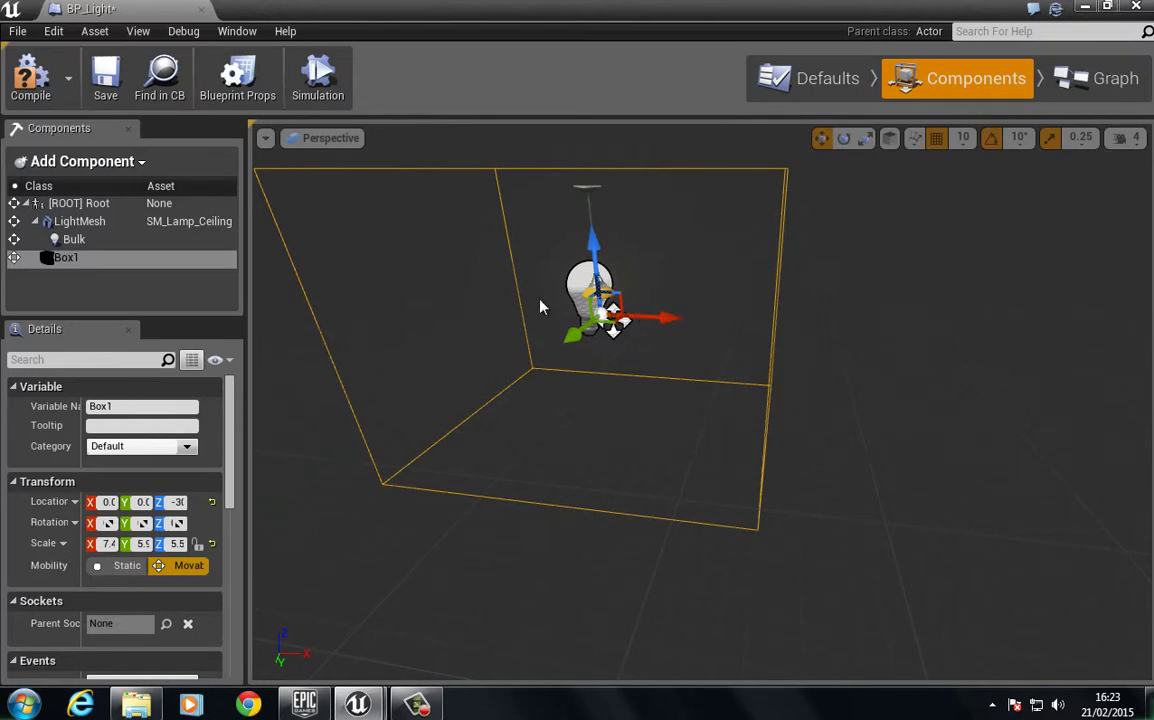
right_click_drag(721, 309, 719, 328)
left_click_drag(719, 328, 712, 175)
right_click_drag(713, 178, 698, 136)
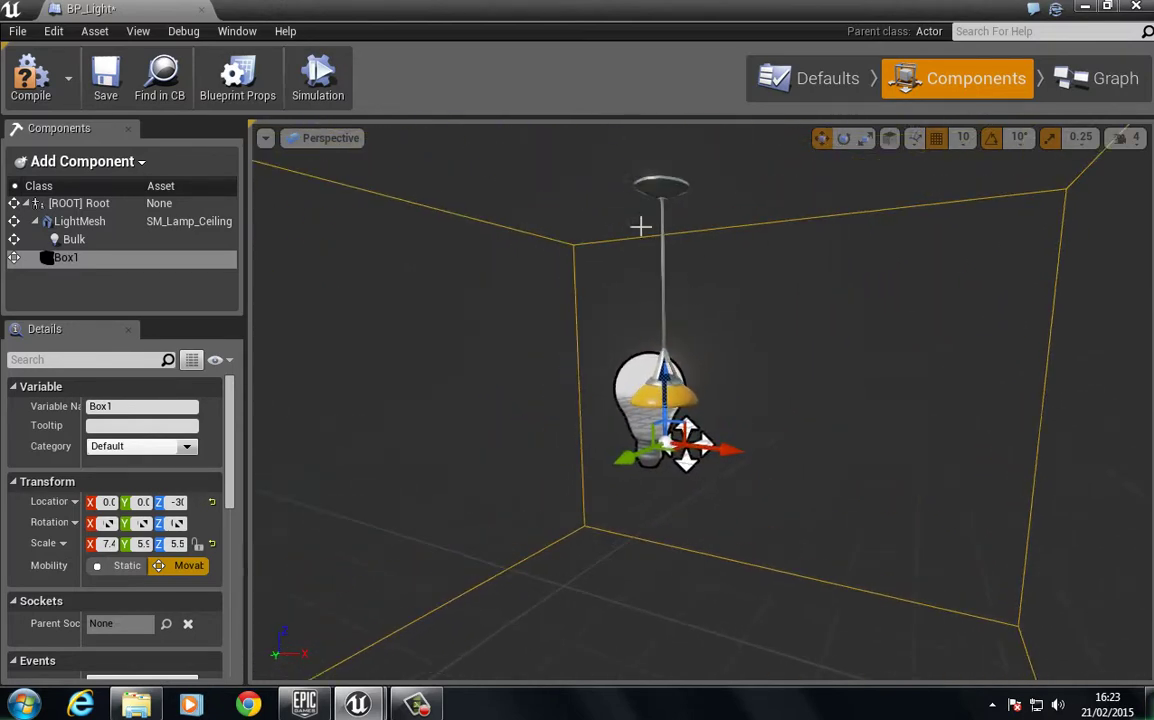
left_click(30, 75)
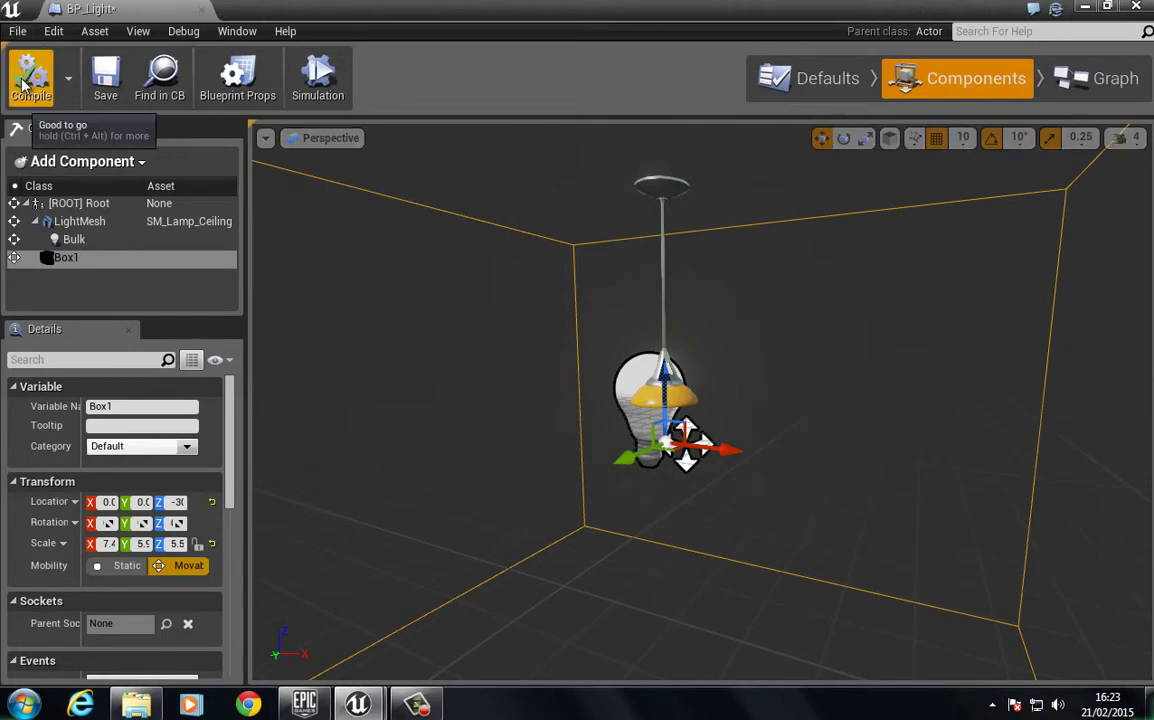
- Place a BP_Light instance from the BP_Blueprints folder above the table in the Minimal_Default level
mouse_move(378, 18)
left_mouse_down()
mouse_move(290, 118)
mouse_move(351, 142)
mouse_move(371, 8)
left_mouse_up()
left_click(112, 8)
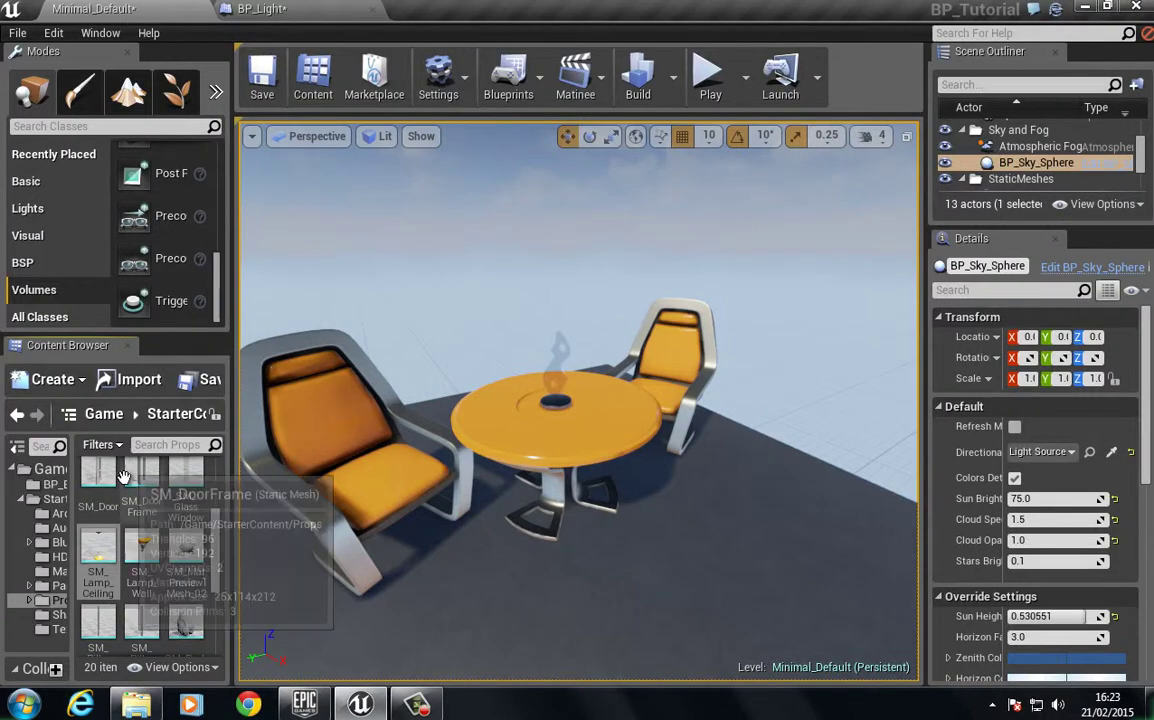
left_click(50, 485)
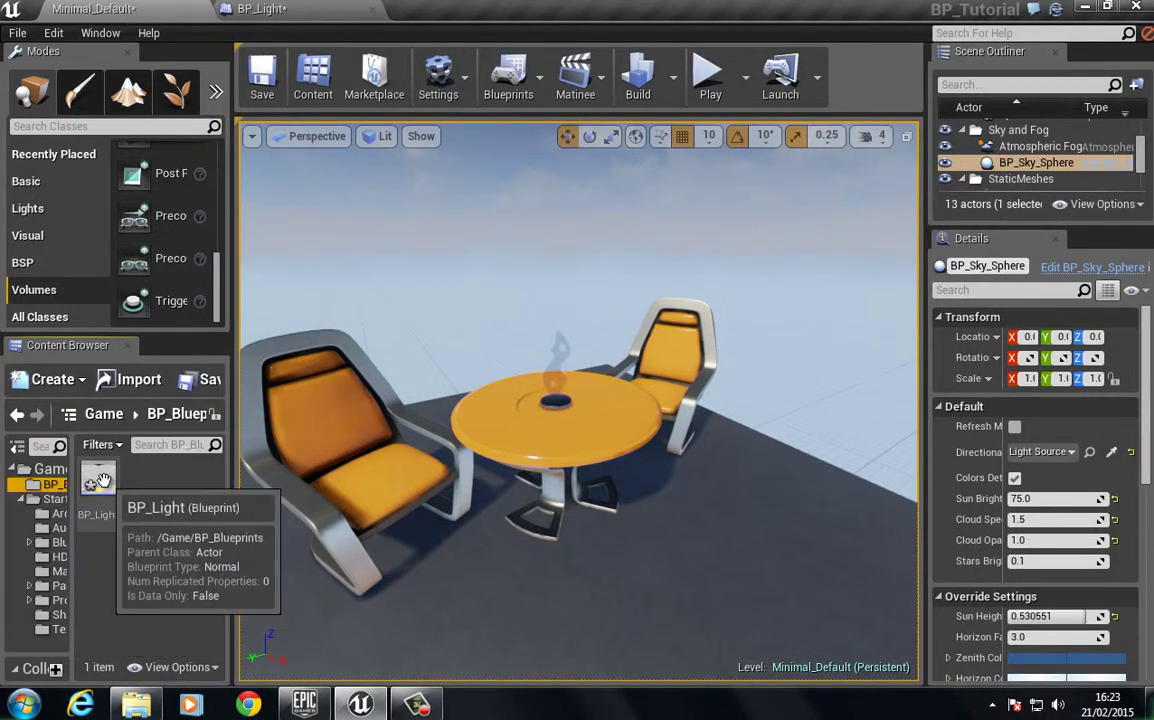
left_click_drag(98, 480, 560, 240)
right_click_drag(427, 408, 631, 590)
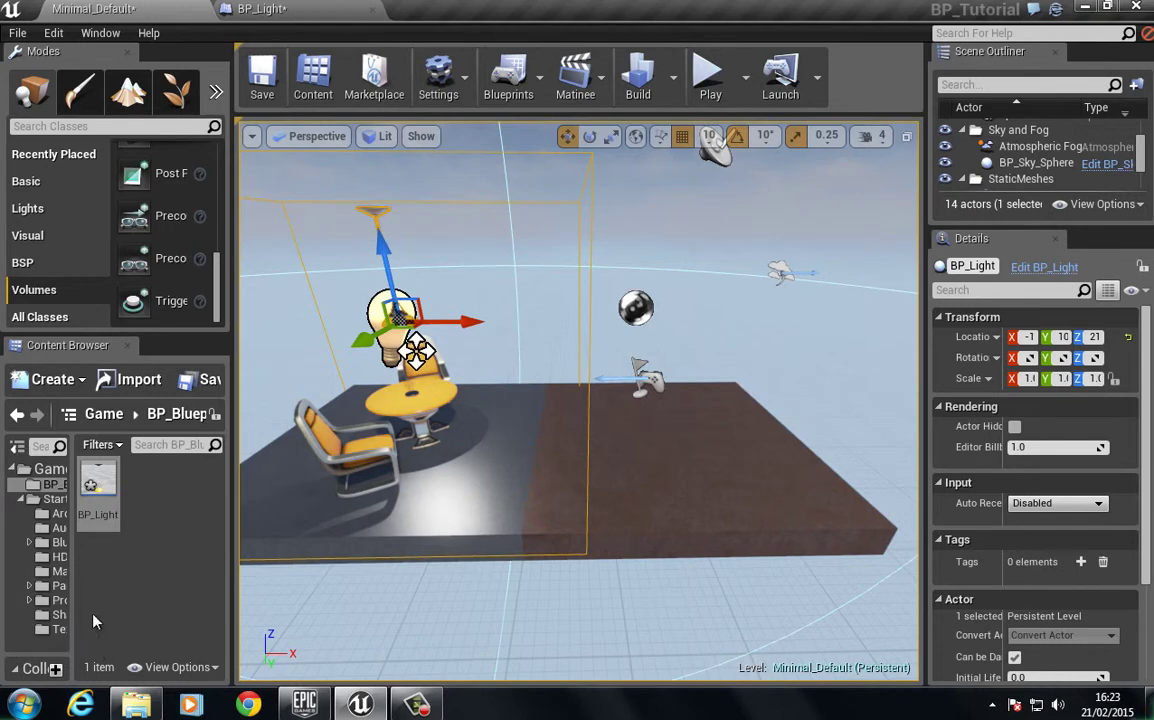
- Place a second BP_Light instance above the brown floor and delete it
left_click_drag(98, 485, 760, 178)
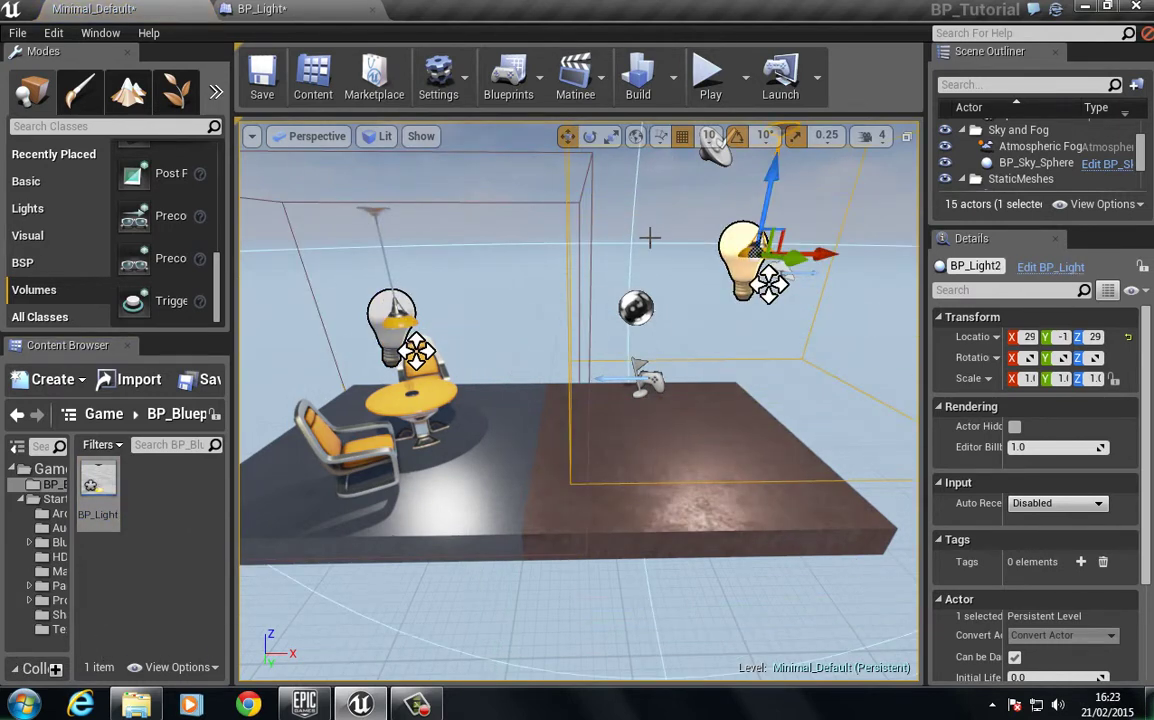
key("Delete")
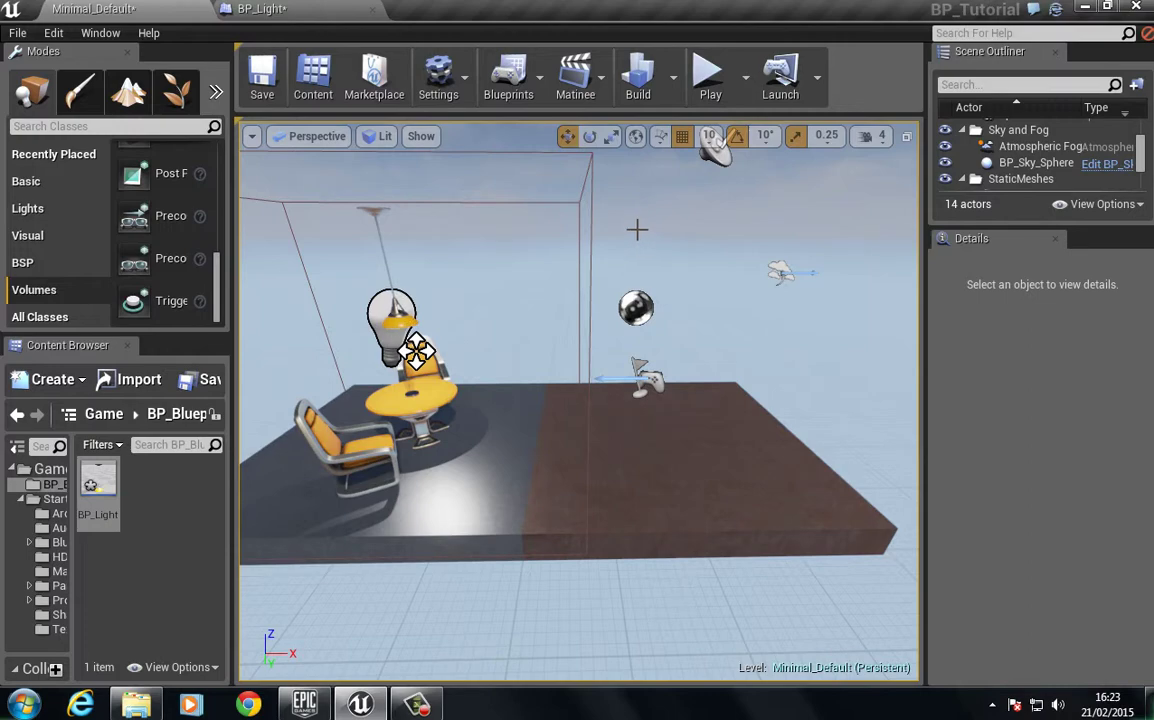
- Take a close look at the BP_Light instance above the table and select it
mouse_move(617, 249)
right_mouse_down()
mouse_move(510, 247)
mouse_move(531, 270)
mouse_move(540, 220)
mouse_move(689, 145)
mouse_move(574, 191)
mouse_move(639, 219)
mouse_move(495, 20)
mouse_move(665, 303)
mouse_move(597, 245)
right_mouse_up()
key("w")
key("s")
key("w")
key("s")
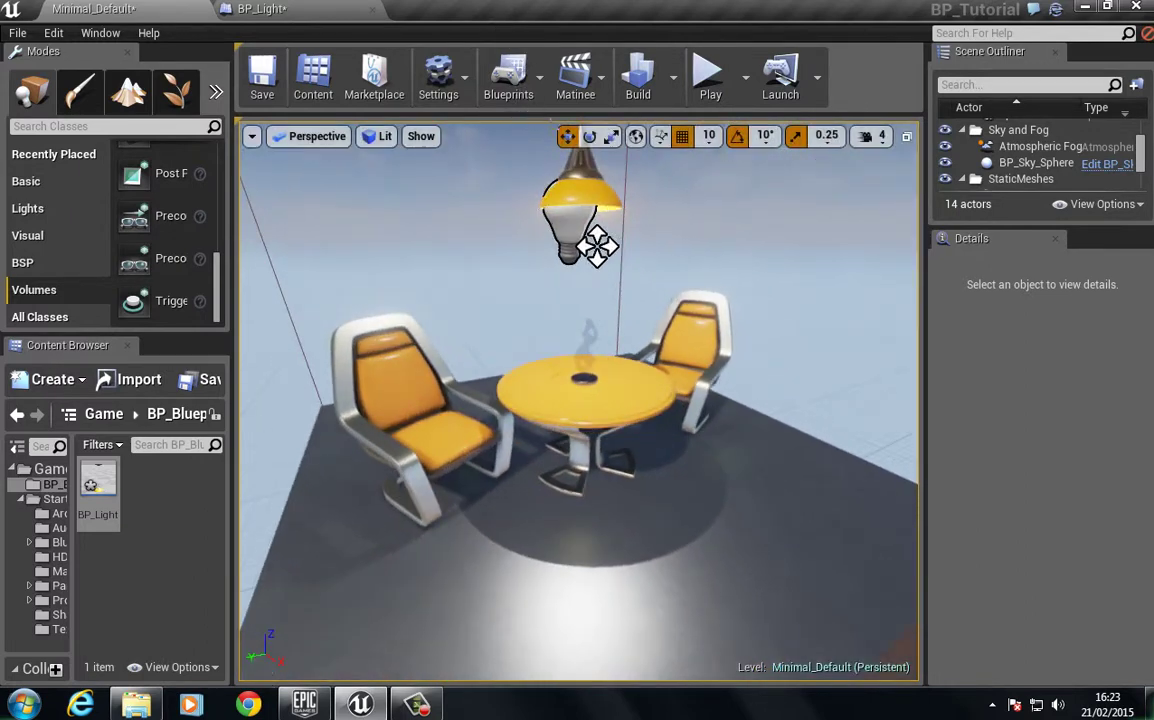
left_click(597, 245)
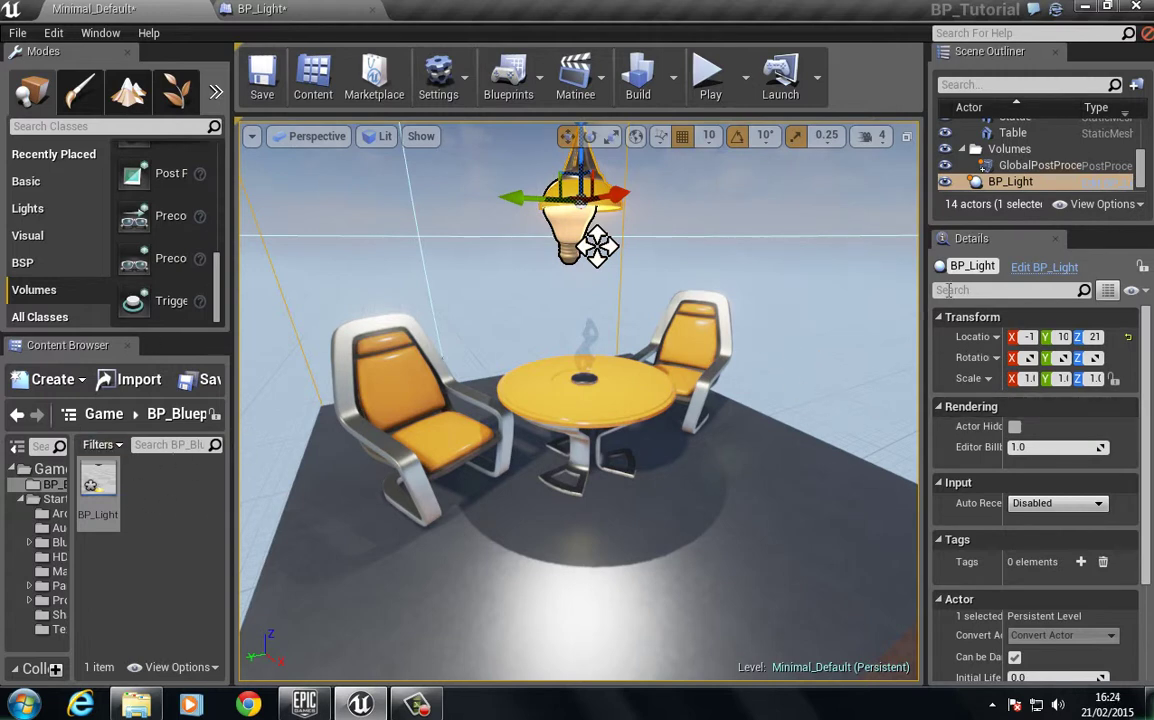
- Set the light color of the Bulk component in BP_Light to magenta, hex FF00DCFF
double_click(92, 484)
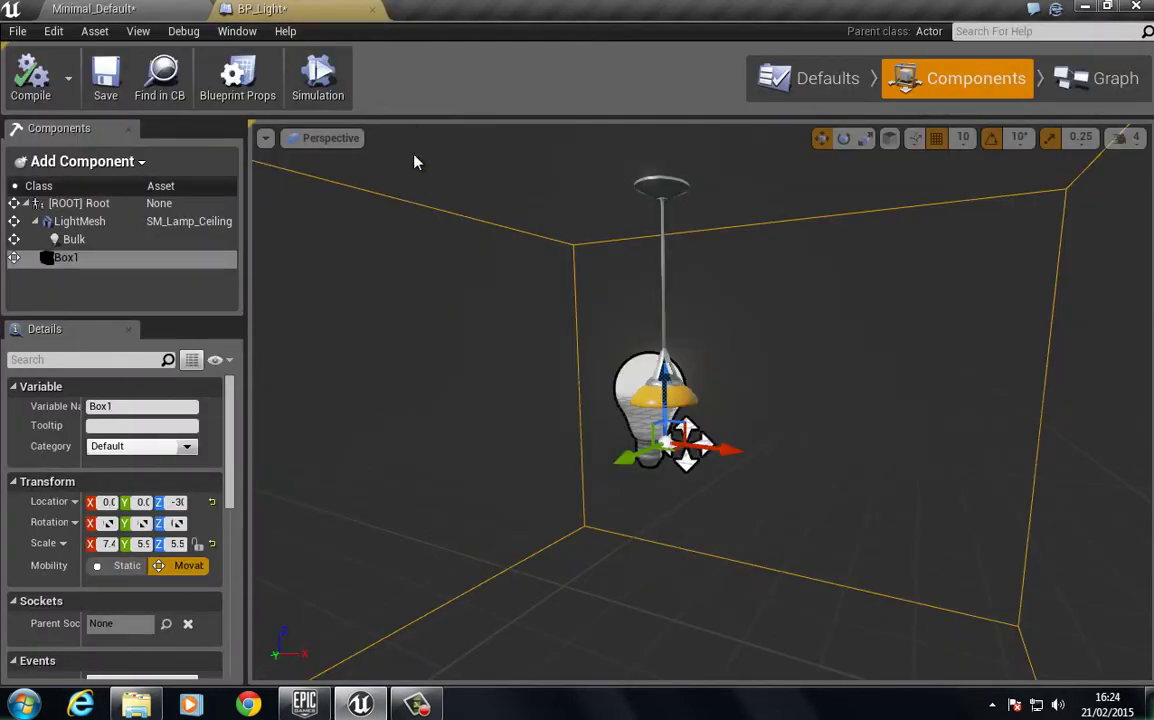
left_click(74, 239)
scroll(233, 440, "down", 5)
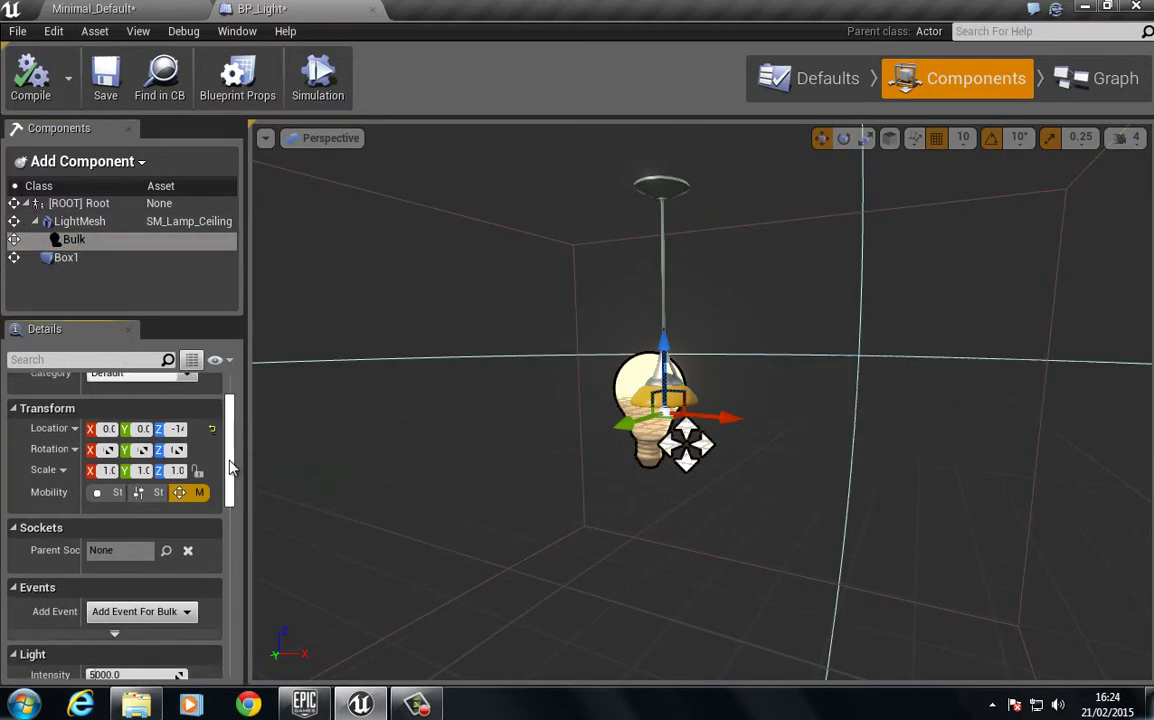
scroll(231, 430, "up", 5)
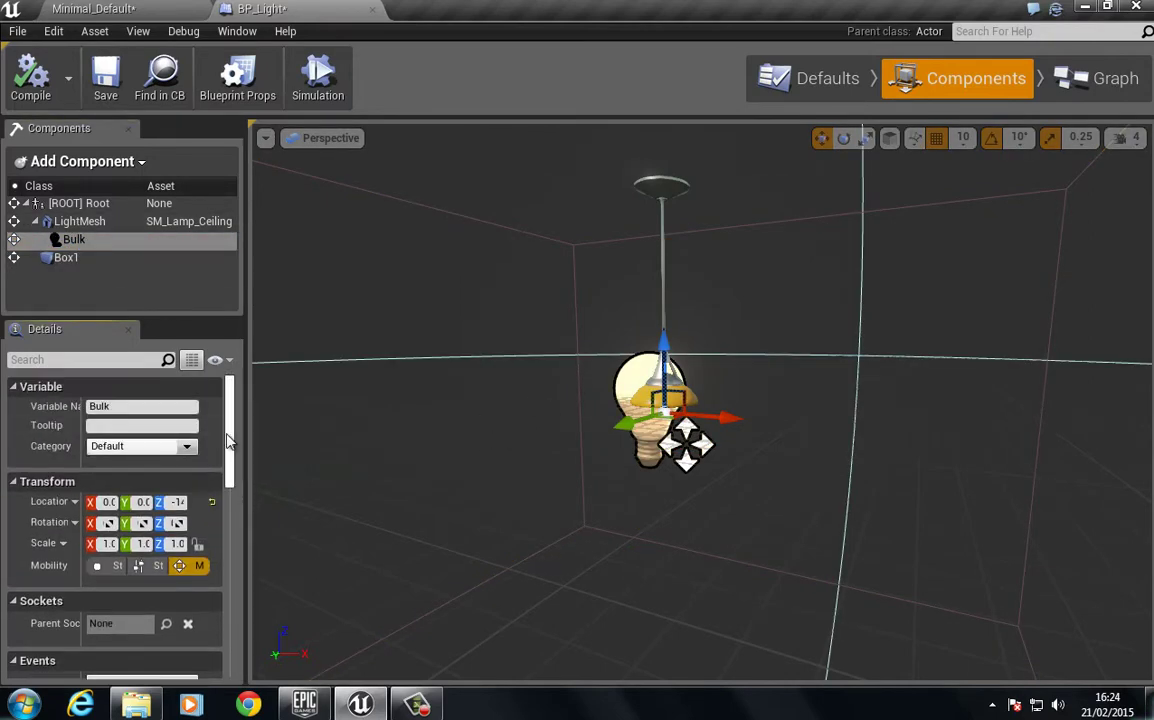
scroll(227, 440, "down", 5)
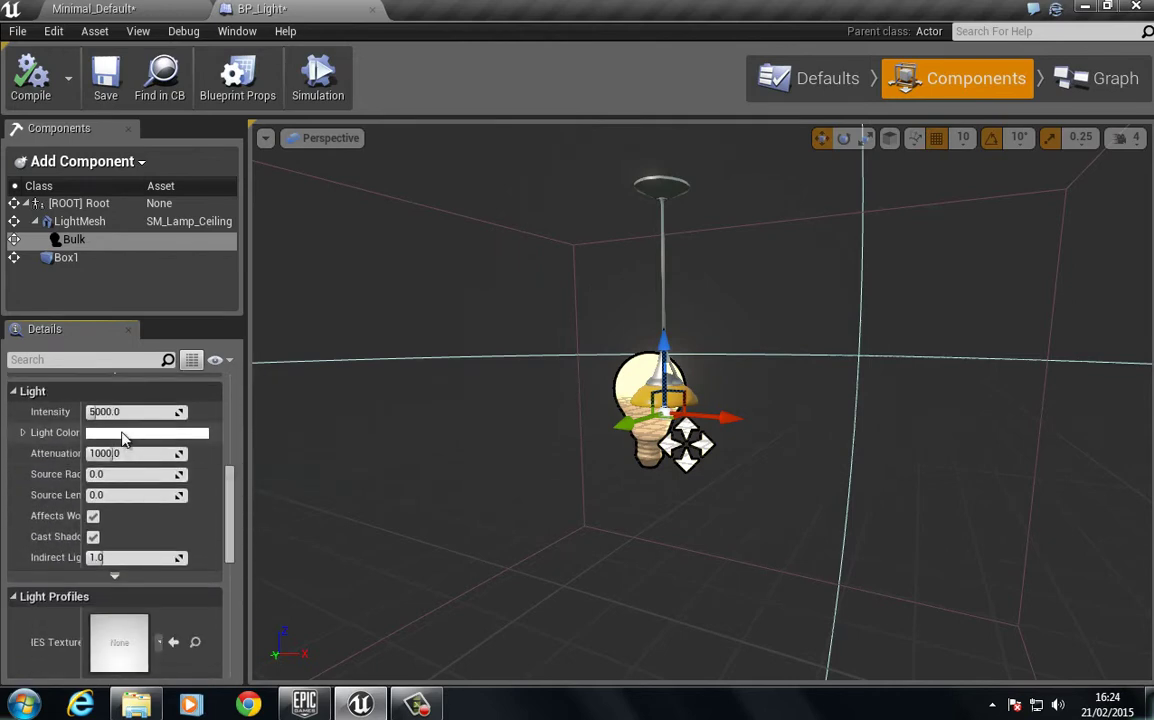
left_click(123, 434)
left_click_drag(228, 424, 345, 357)
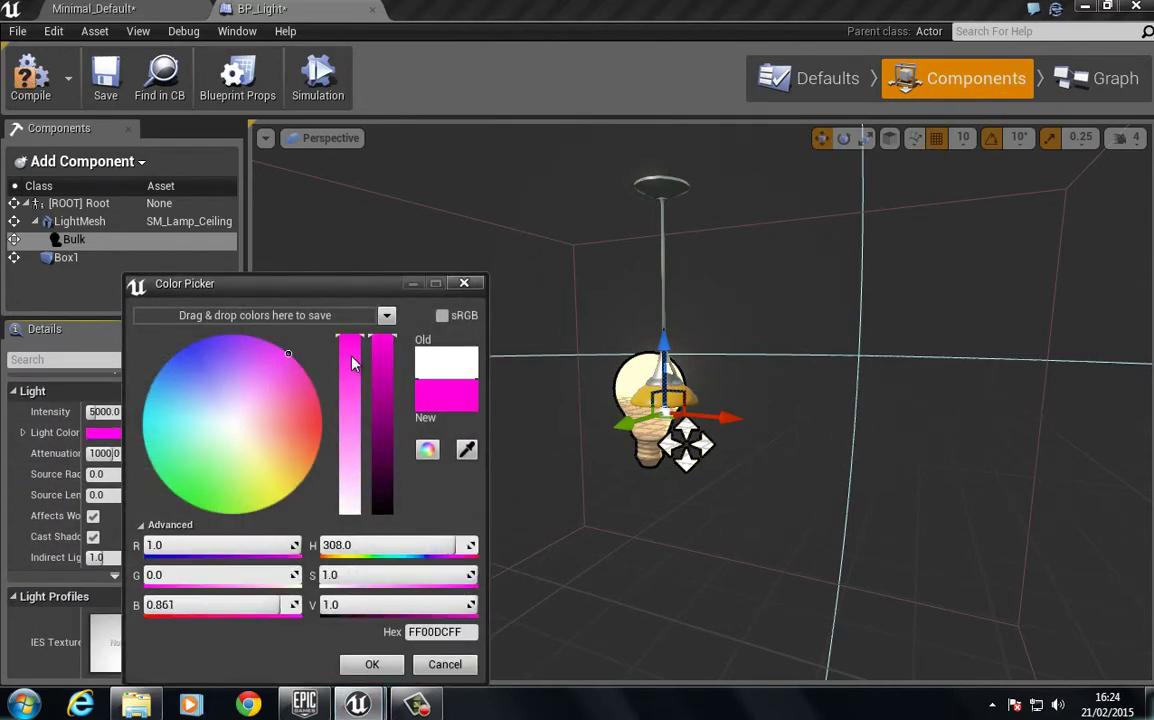
left_click(370, 666)
- Raise Bulk's intensity to about 22436, compile BP_Light and check the lighting in the level
left_click_drag(125, 411, 160, 411)
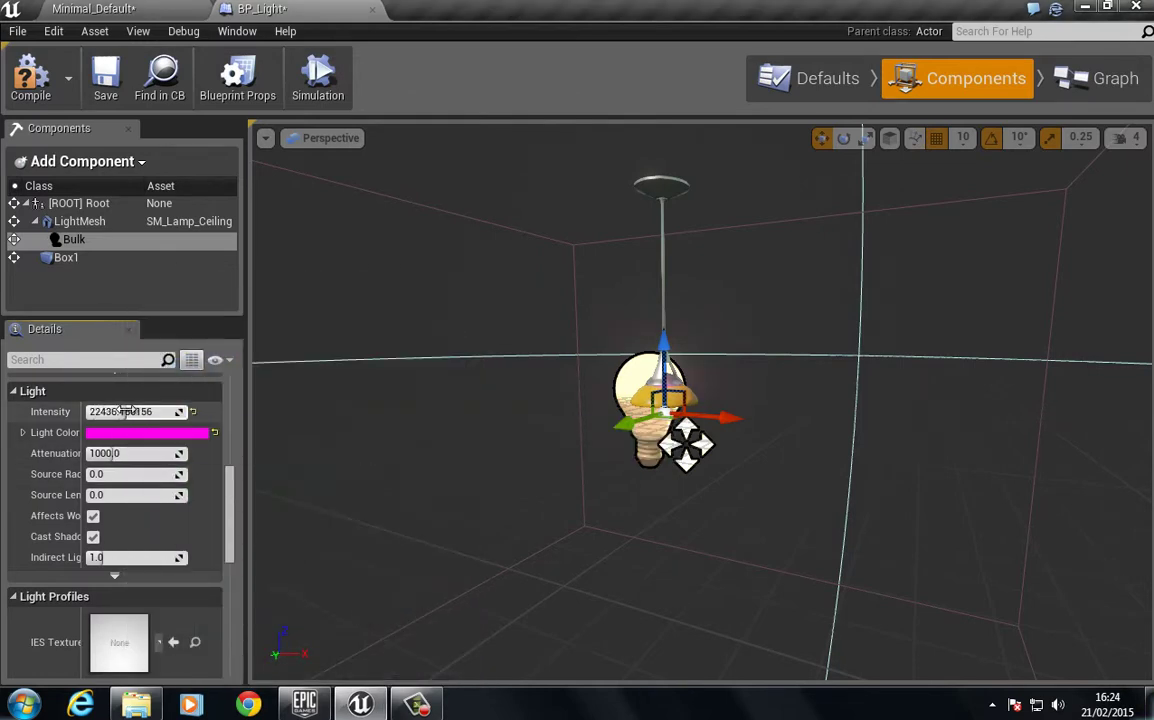
left_click(30, 78)
left_click(105, 8)
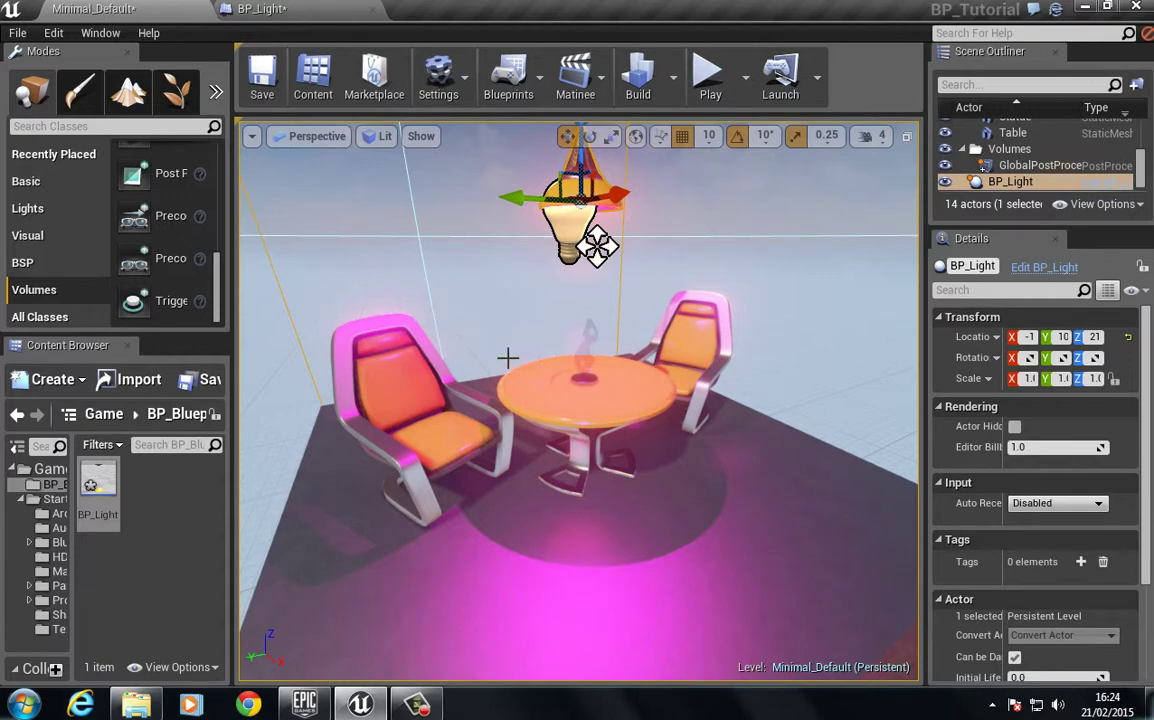
left_click(262, 8)
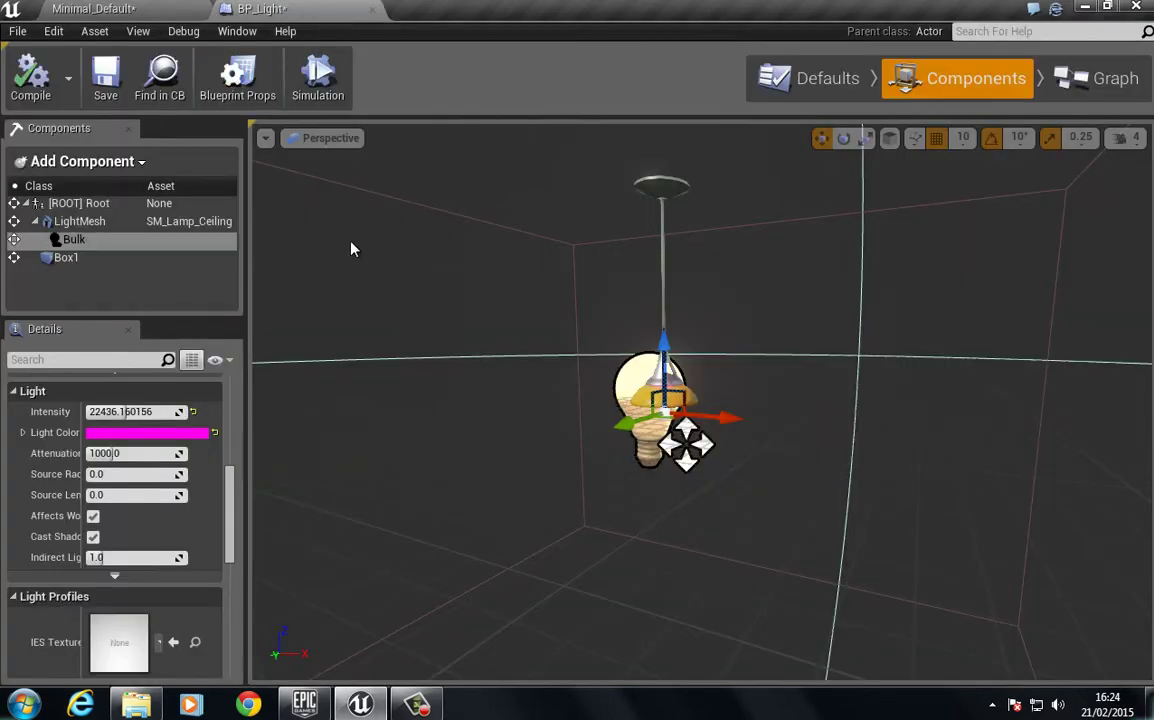
left_click(126, 7)
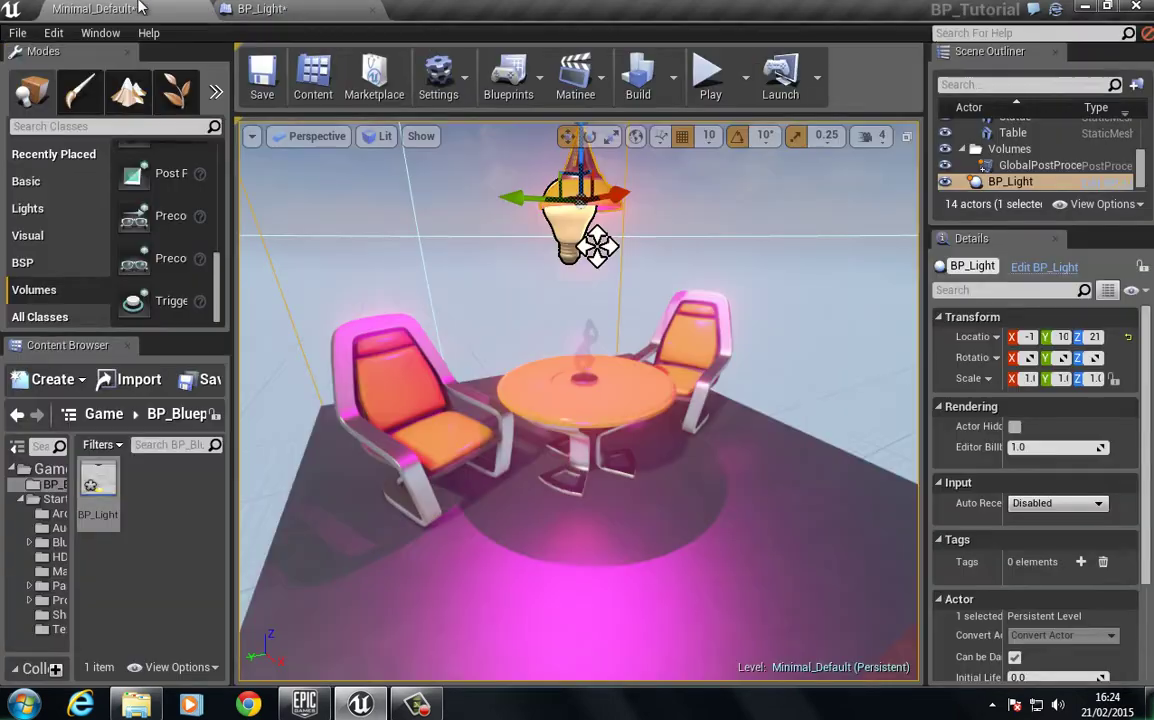
- Turn off the Visible rendering option of BP_Light's Bulk component, compile, and check the lamp in the level
left_click(342, 10)
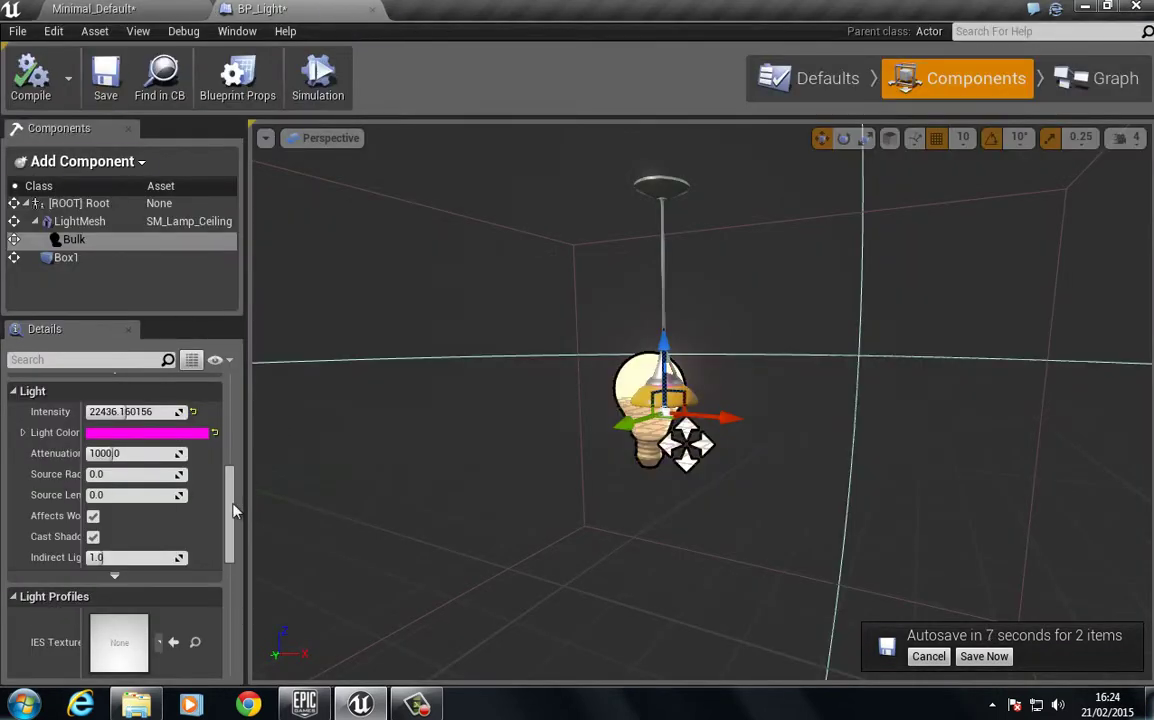
scroll(226, 576, "down", 3)
scroll(226, 576, "down", 5)
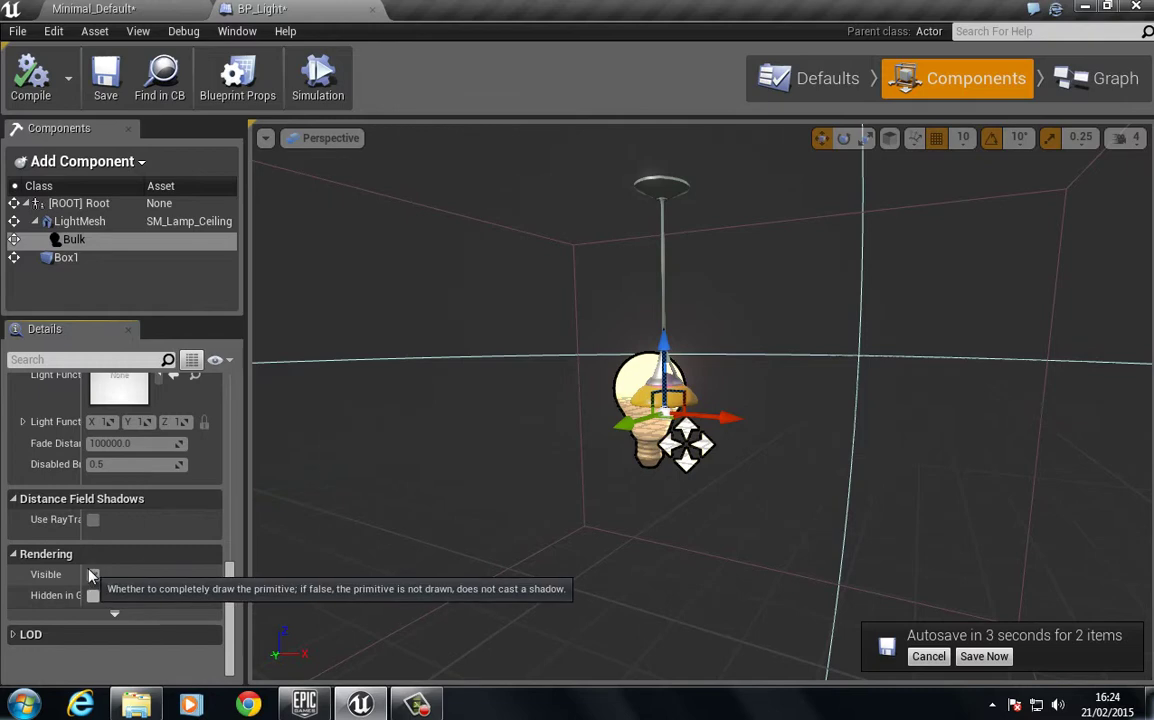
left_click(93, 576)
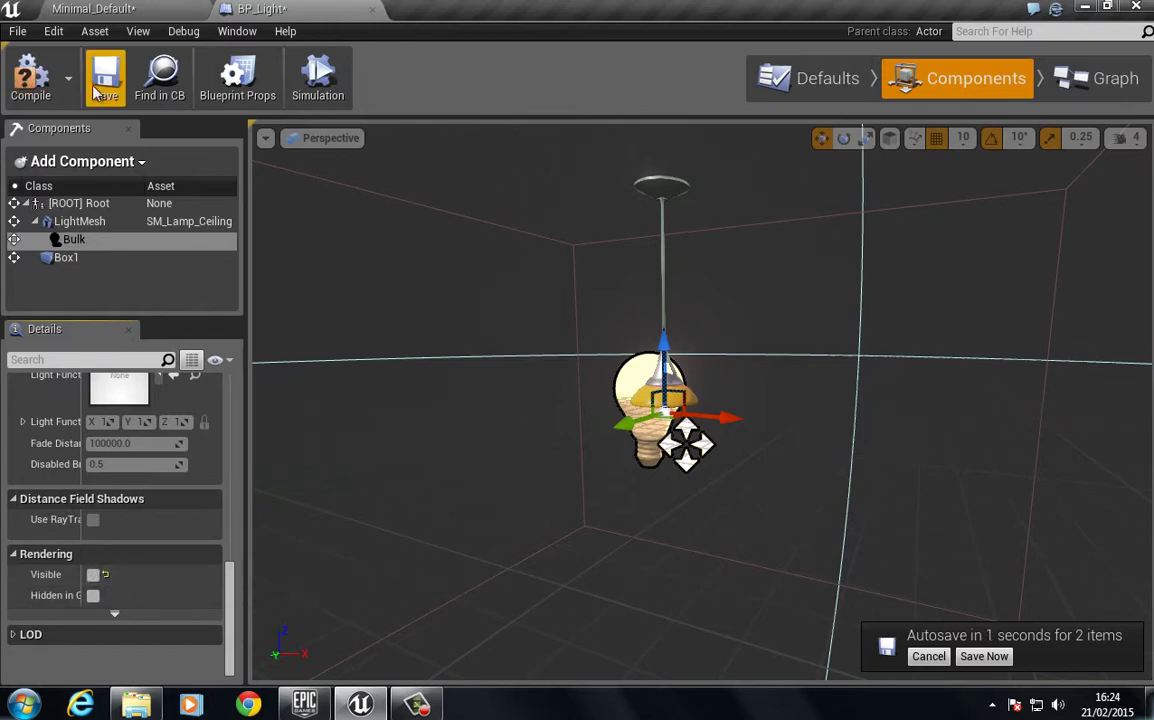
left_click(30, 75)
left_click(124, 8)
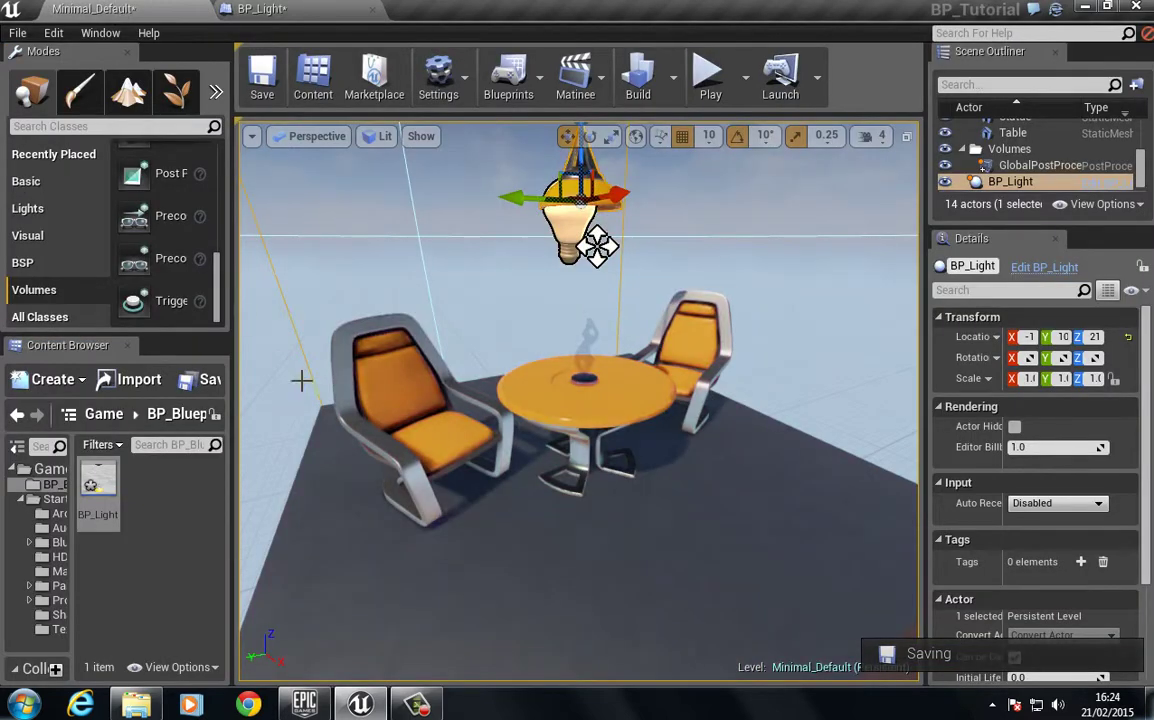
right_click_drag(523, 489, 490, 438)
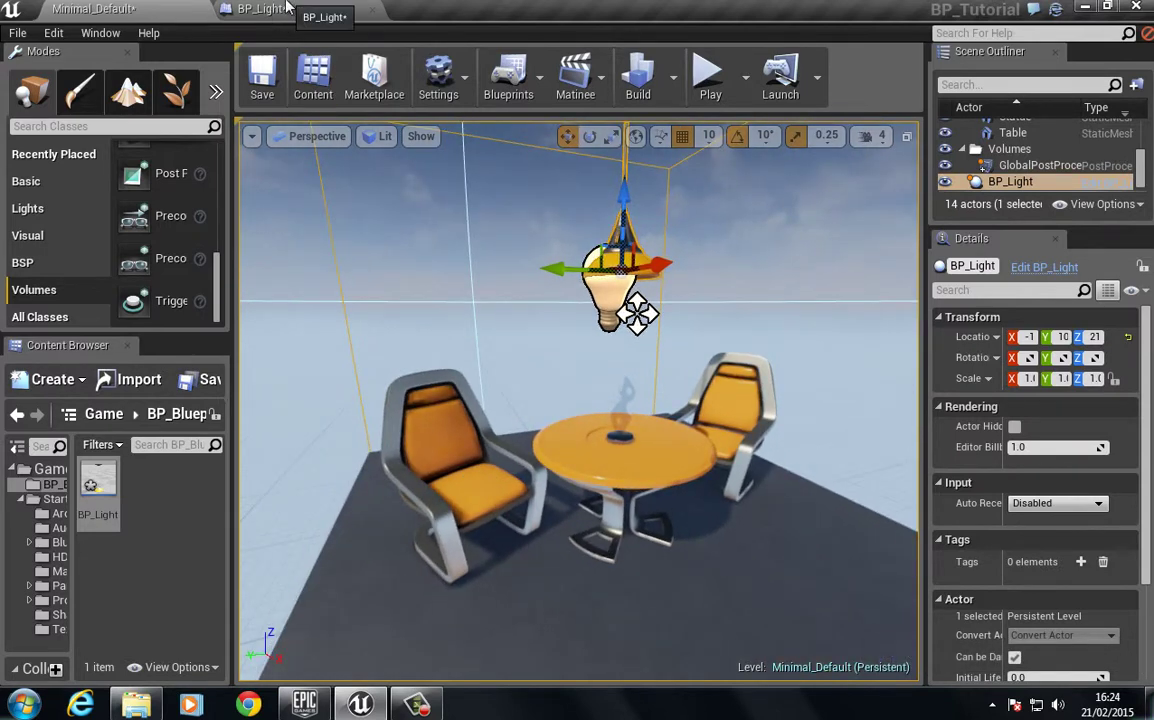
- Open BP_Light's event graph and look over its list of components
left_click(287, 8)
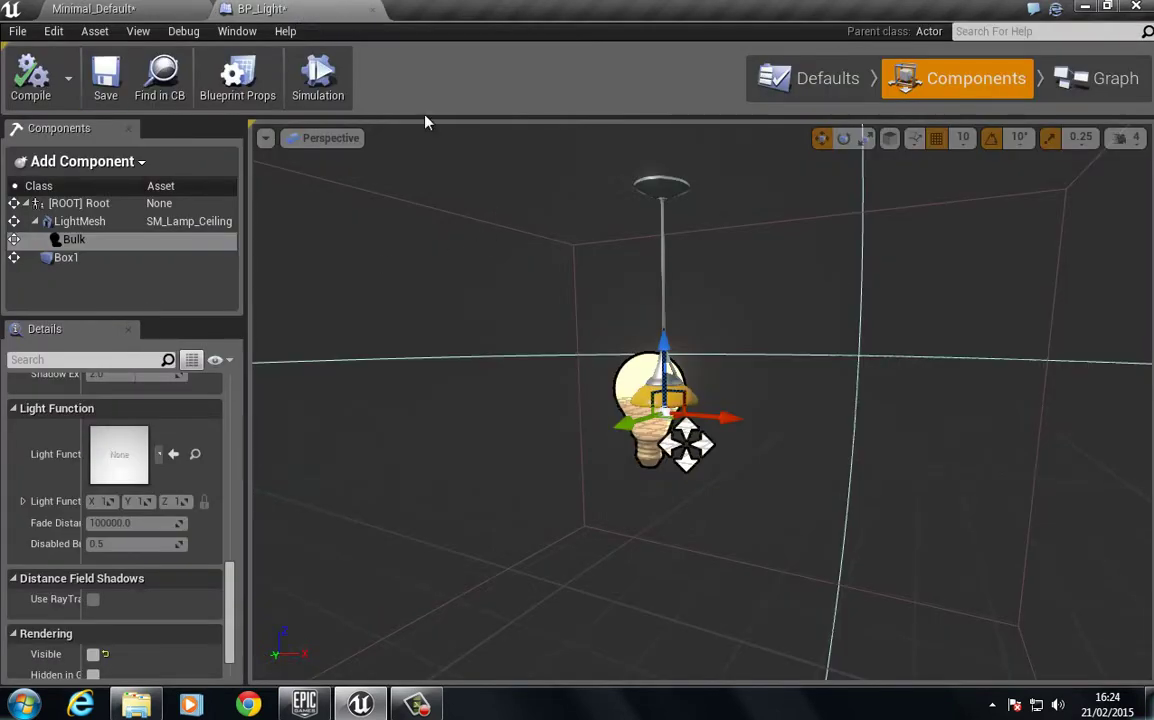
left_click(1105, 80)
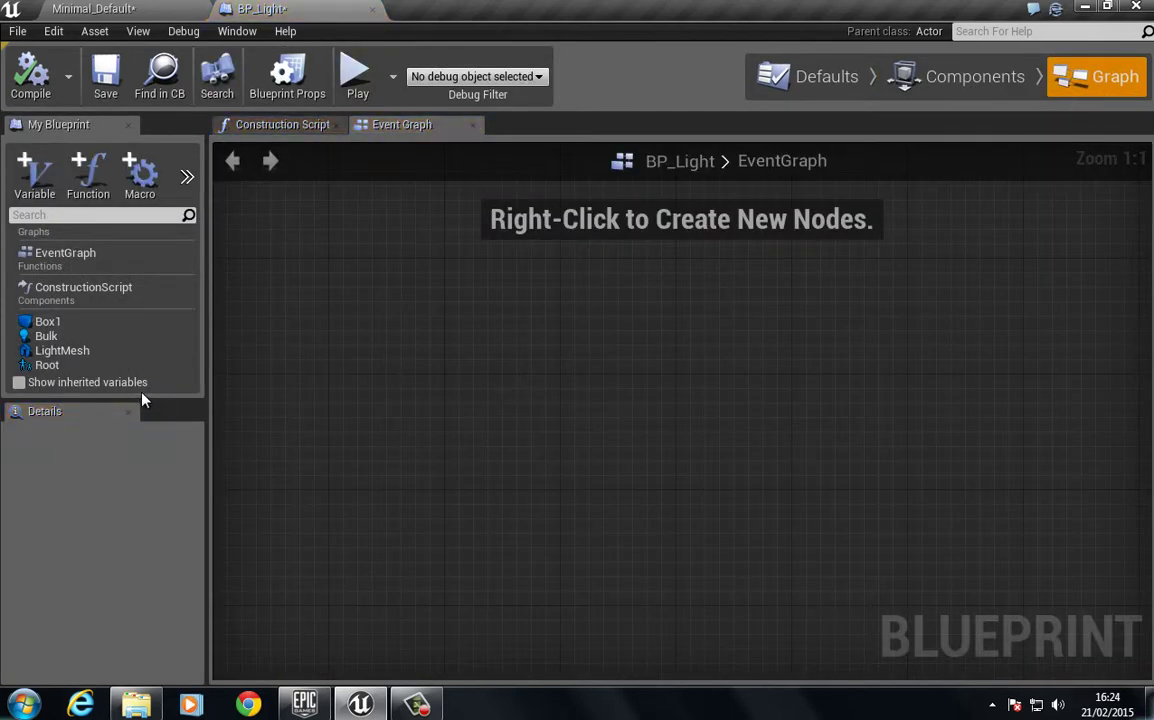
left_click_drag(138, 415, 137, 432)
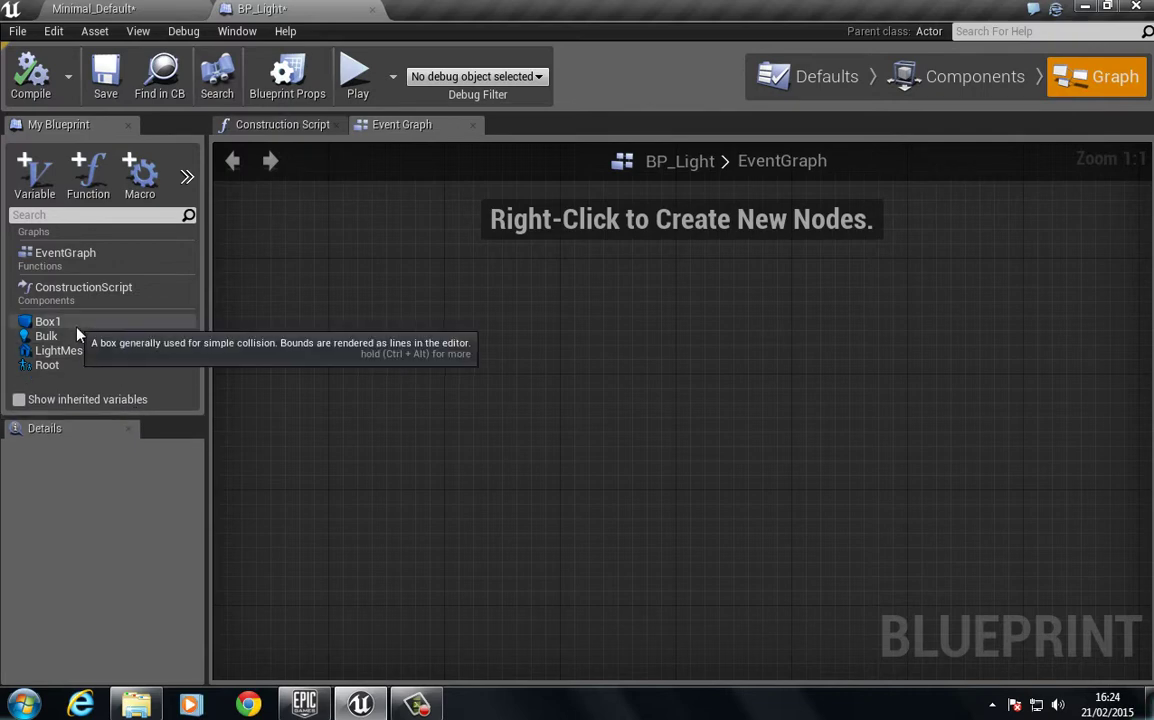
- Rename the Box1 component as trigger and make it a child of LightMesh
left_click(900, 80)
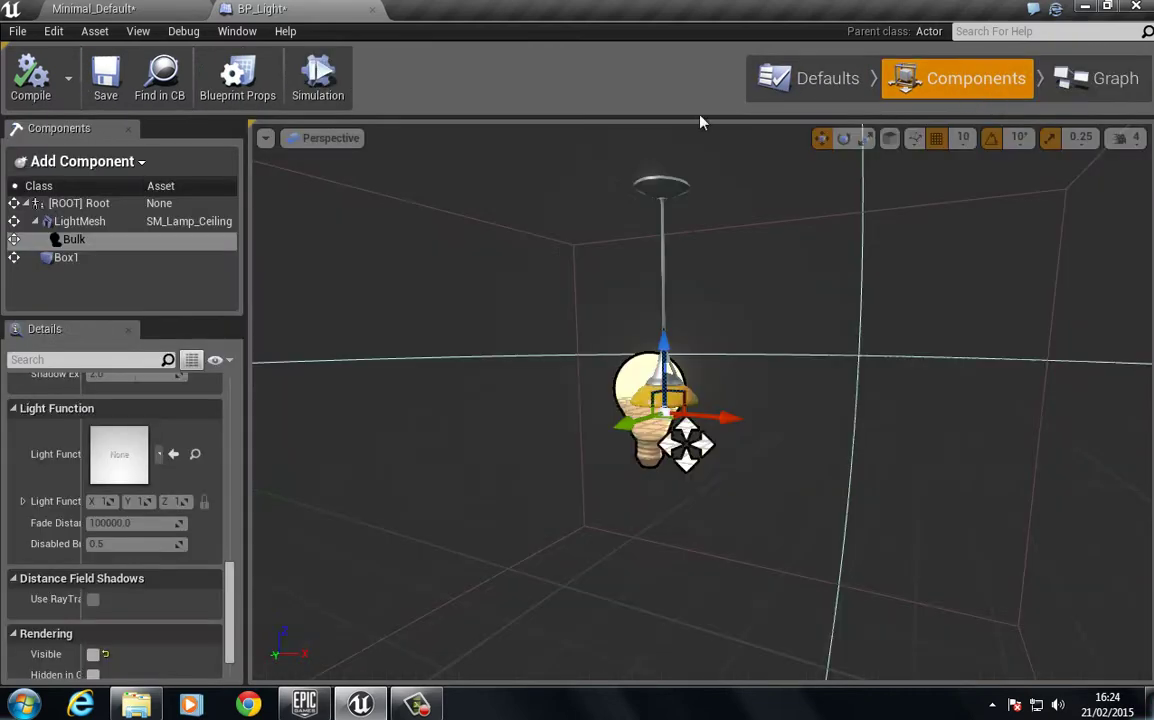
left_click(66, 257)
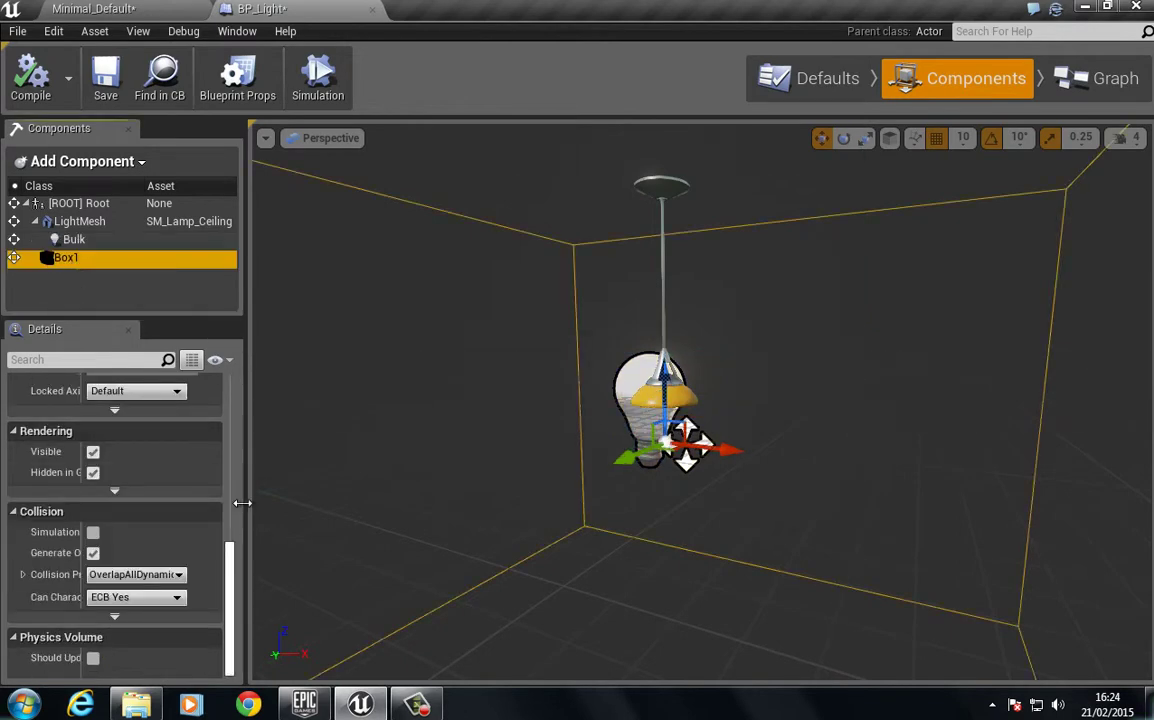
left_click_drag(233, 584, 240, 391)
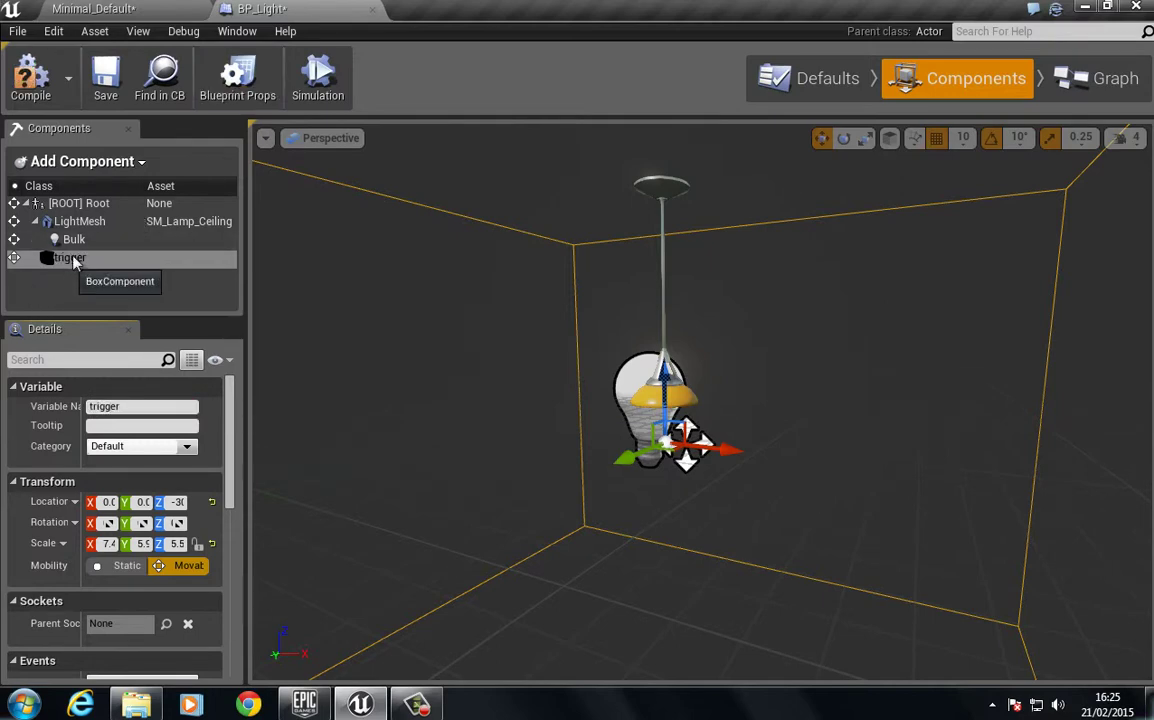
left_click_drag(80, 257, 88, 220)
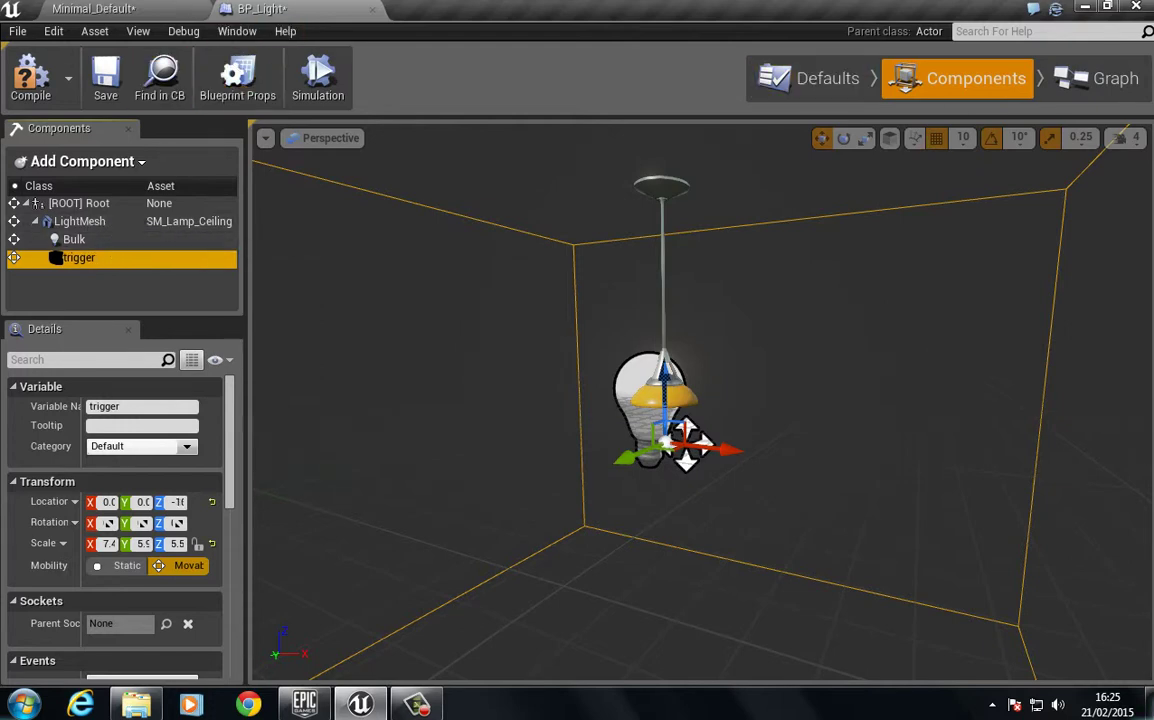
- Add an On Component Begin Overlap event for the trigger component to BP_Light's event graph
left_click(1100, 78)
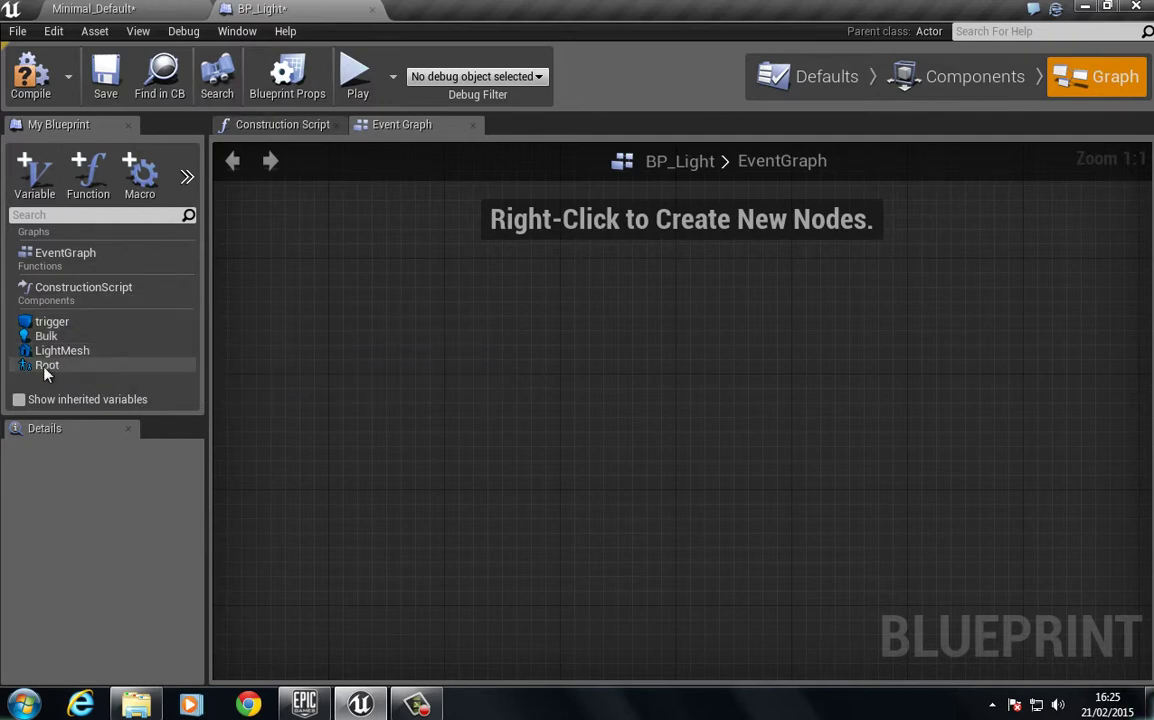
left_click(46, 322)
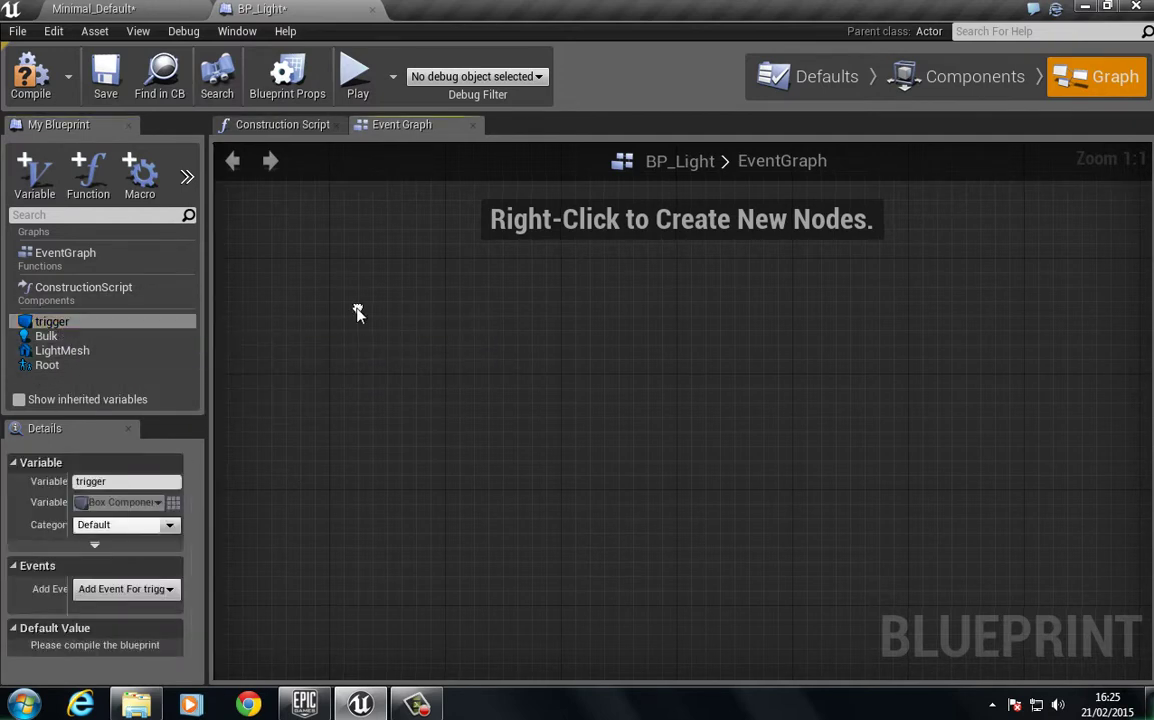
right_click(358, 313)
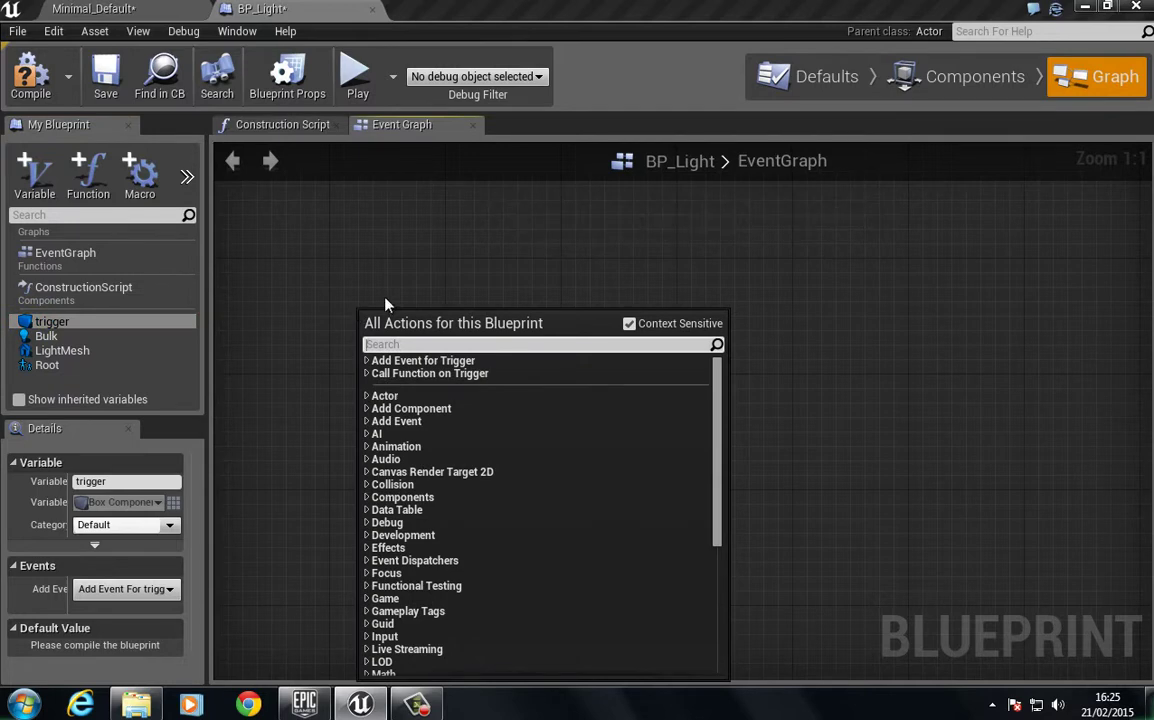
type("overlap")
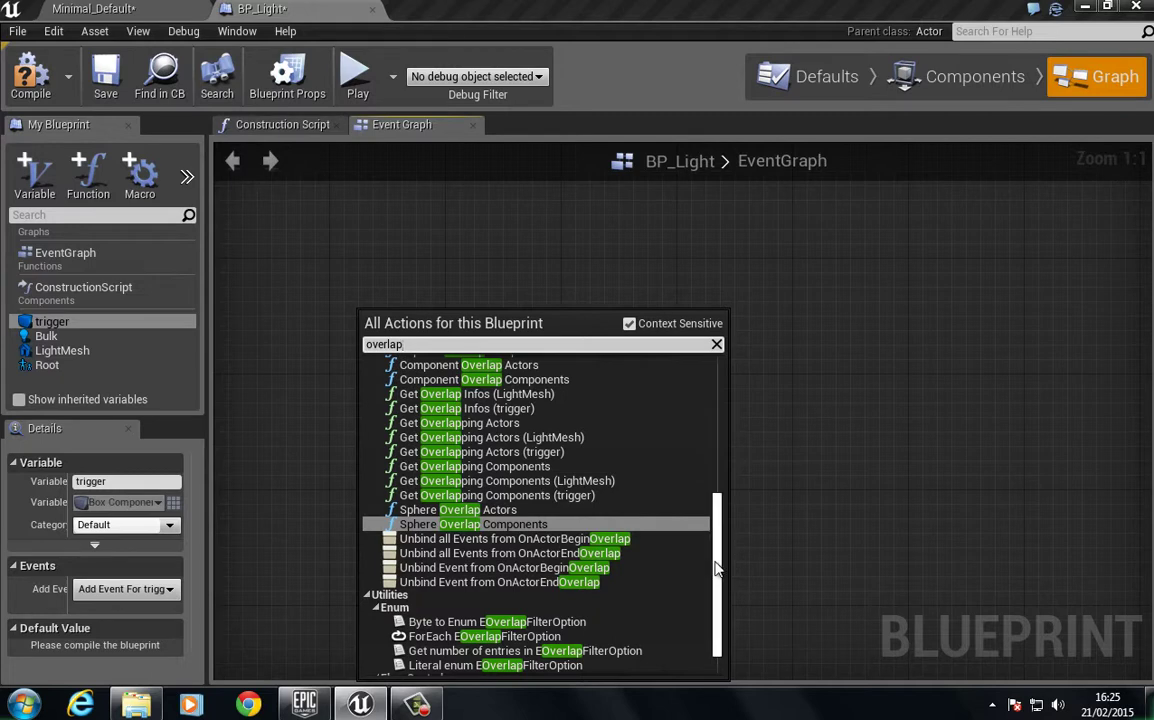
left_click_drag(716, 568, 720, 375)
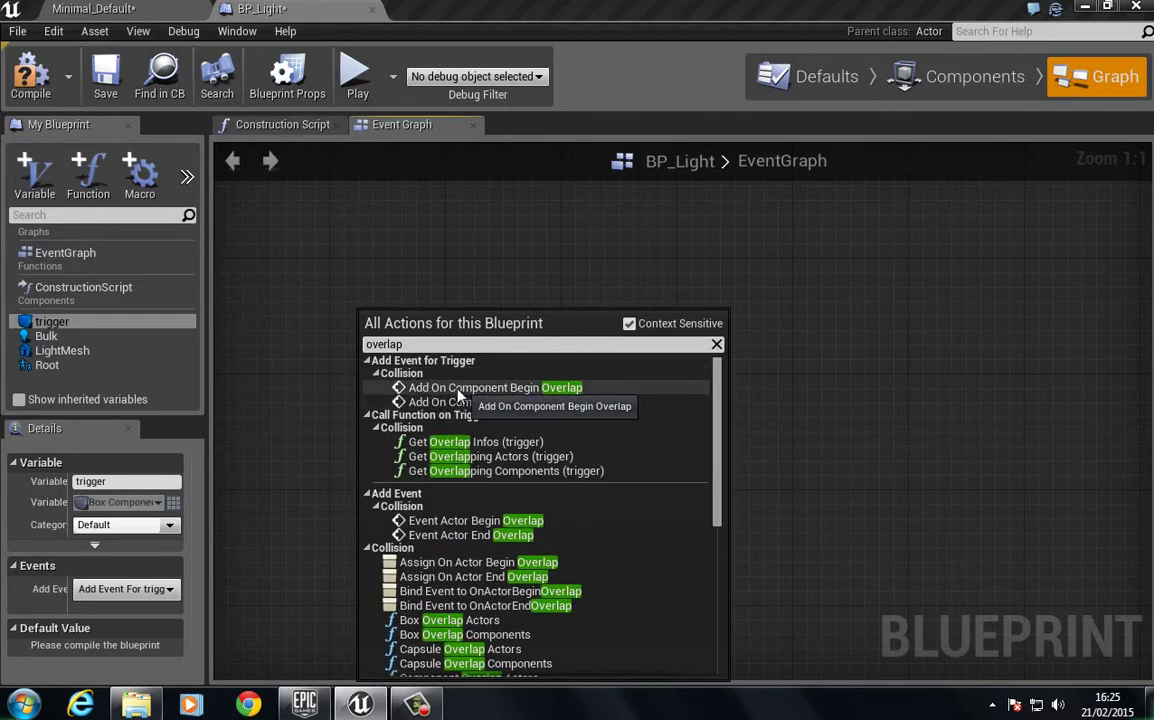
left_click(551, 390)
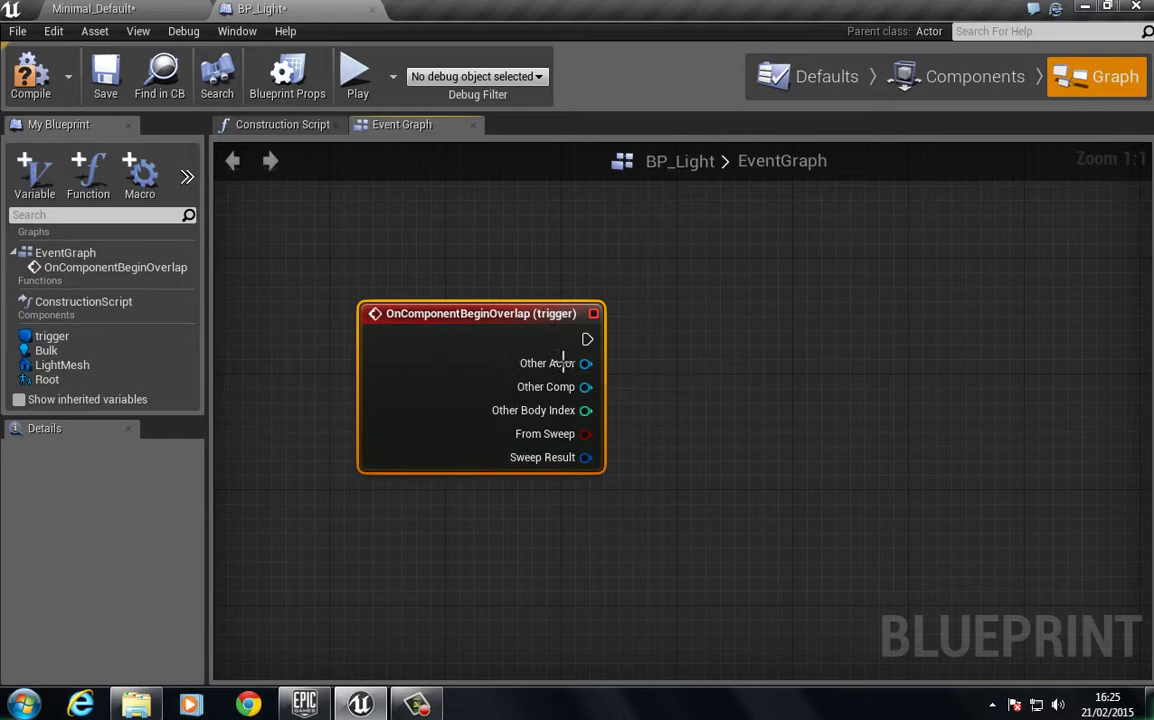
- Add an On Component End Overlap event for the trigger component and place it below the begin overlap event
right_click_drag(435, 541, 439, 391)
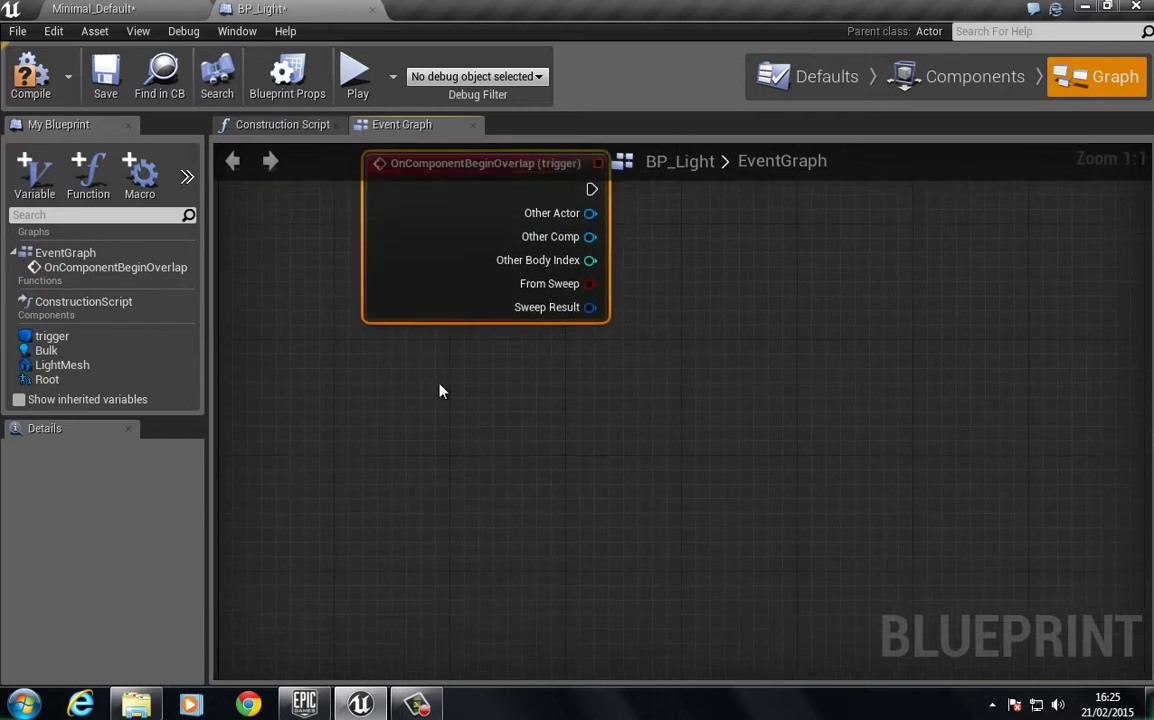
left_click(60, 336)
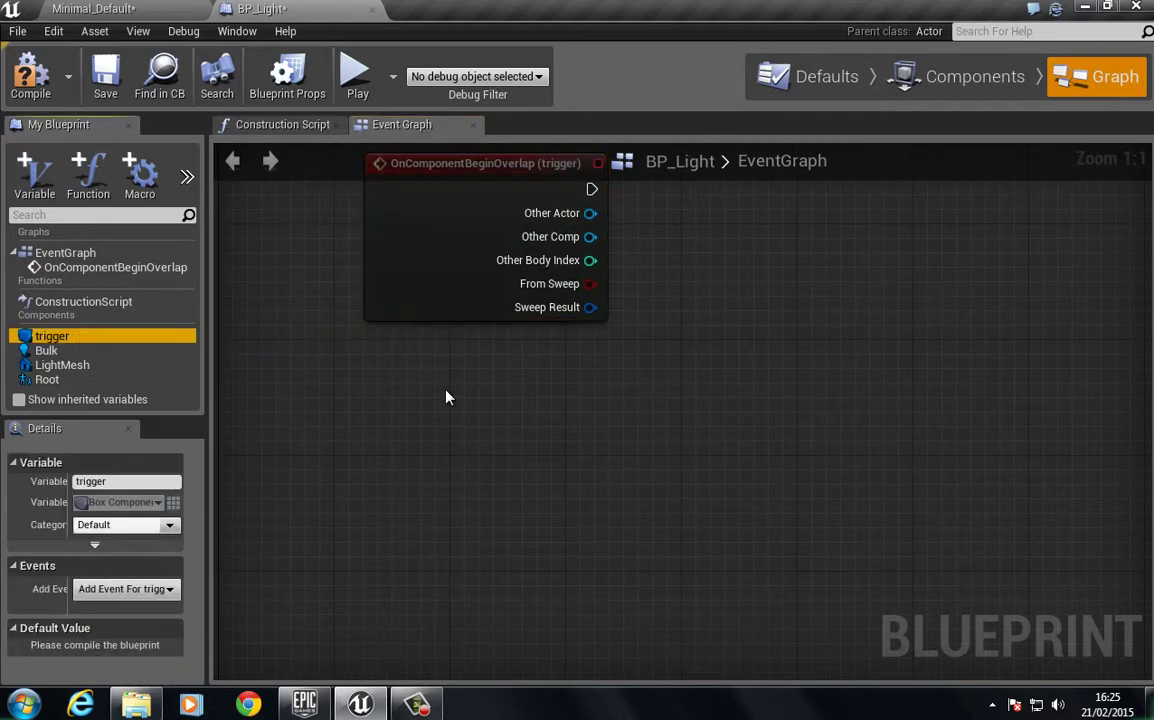
right_click(447, 397)
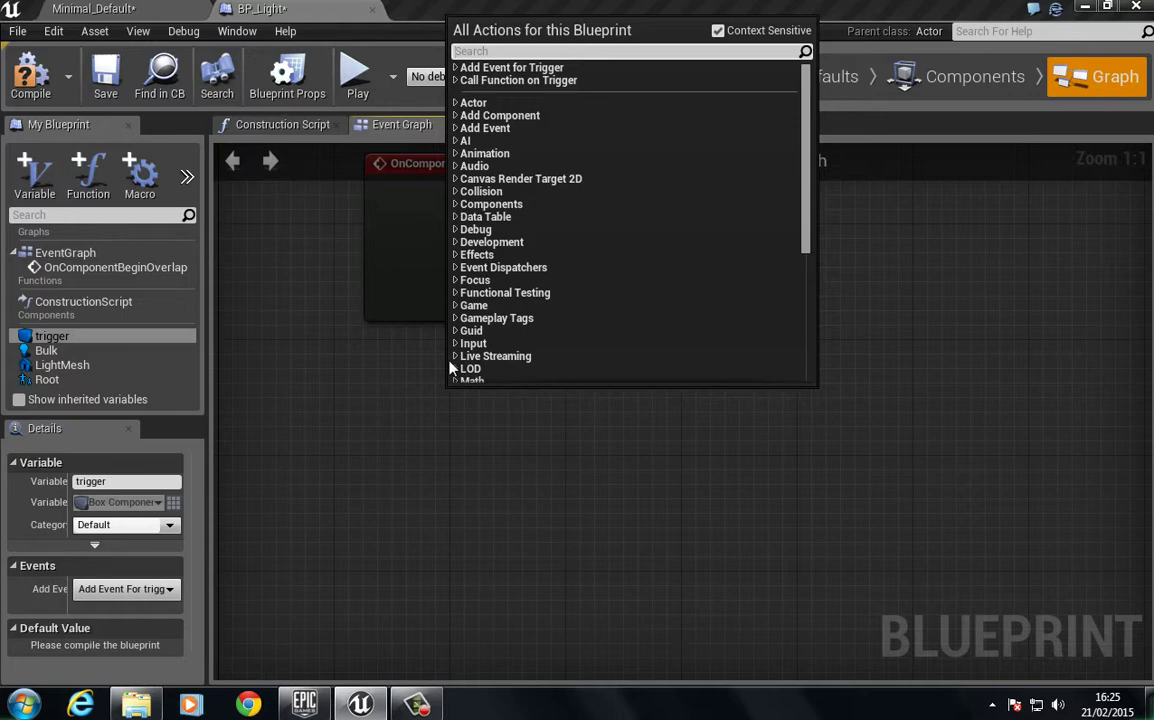
type("overlap")
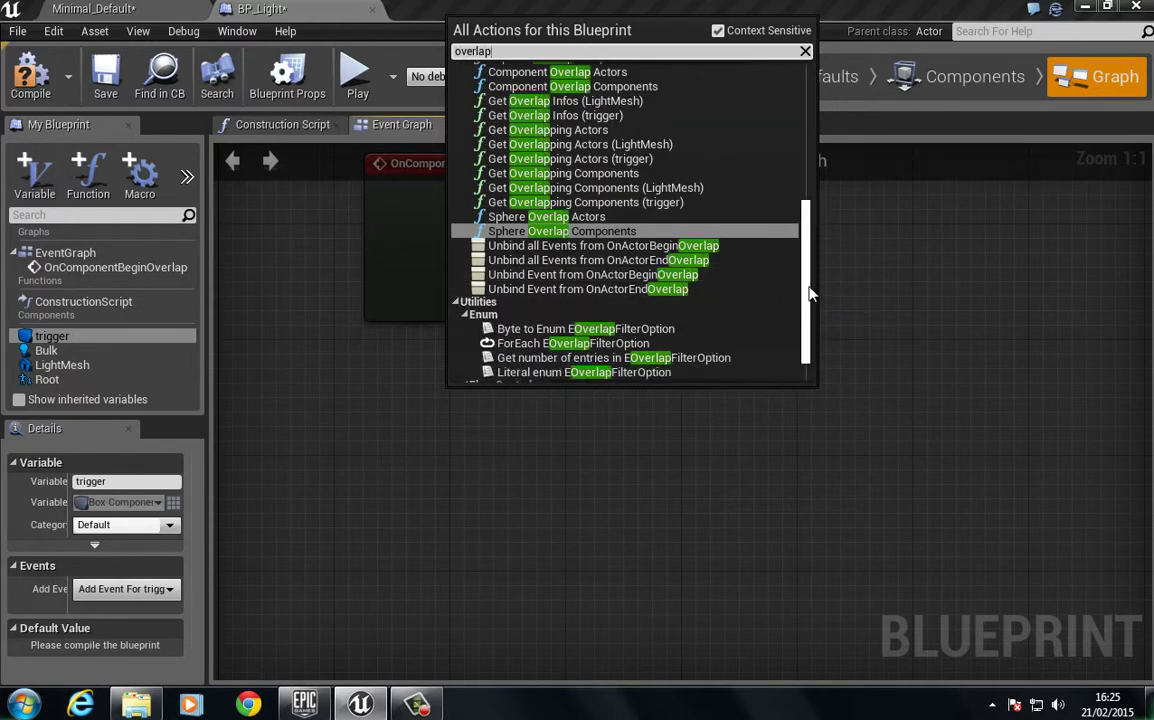
left_click_drag(808, 292, 808, 155)
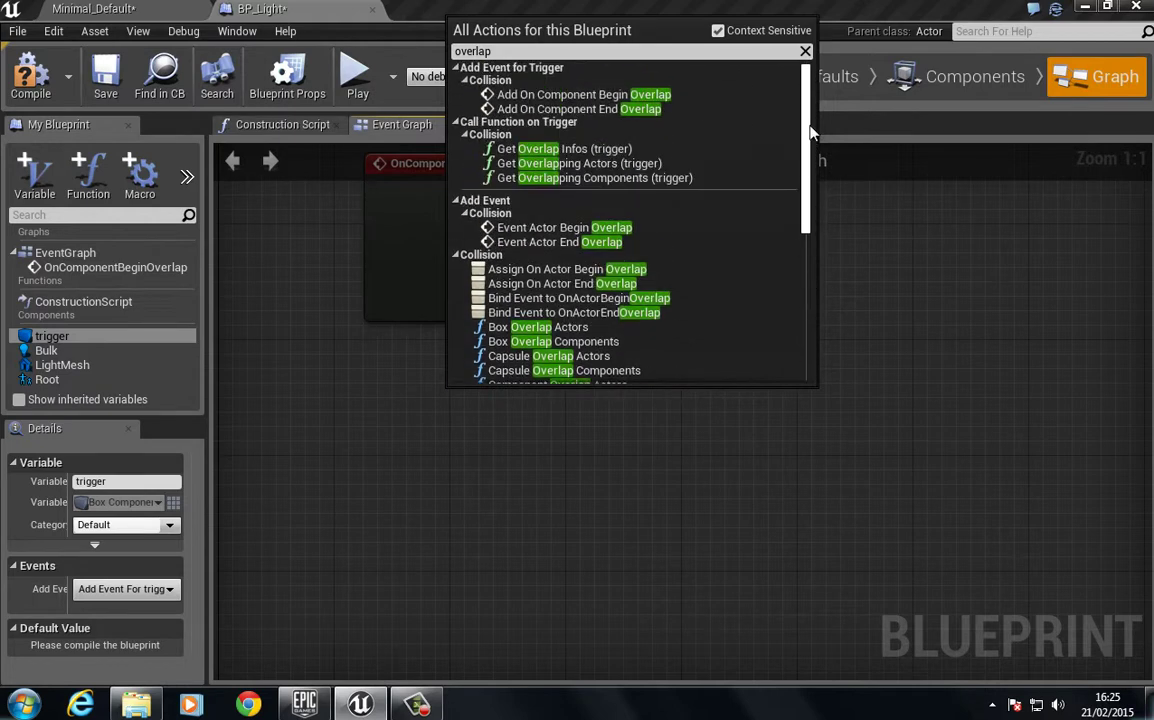
left_click(550, 110)
left_click_drag(556, 397, 460, 388)
right_click_drag(740, 284, 668, 385)
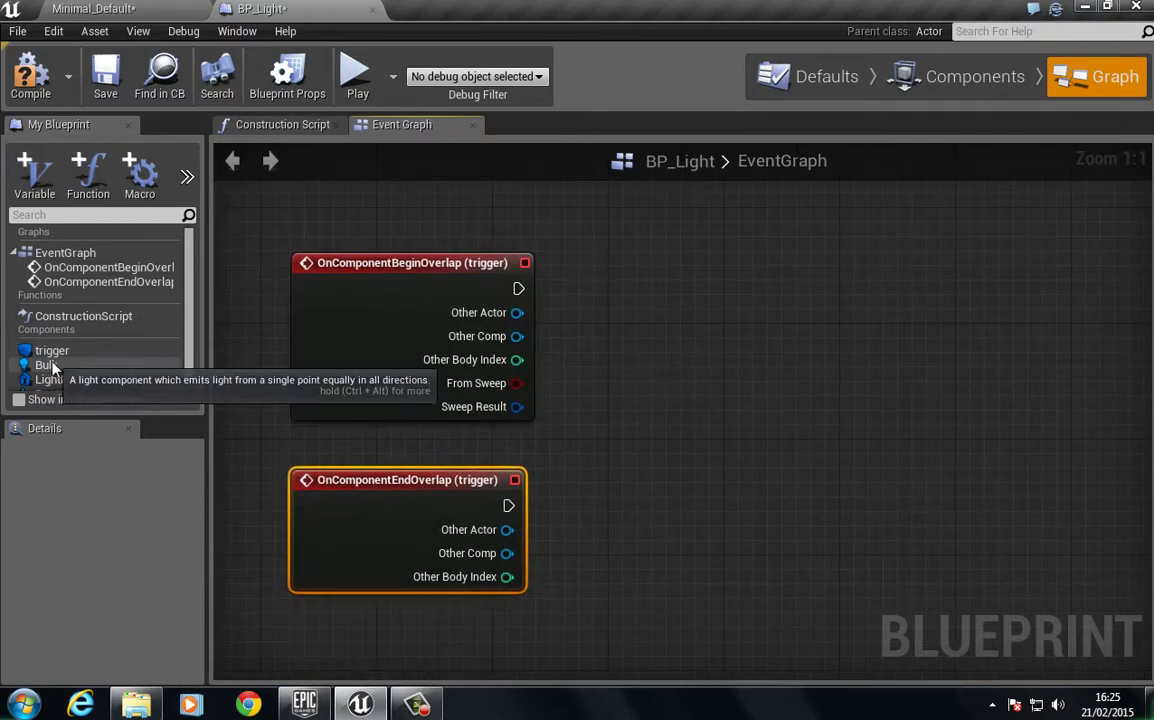
- Add a Toggle Visibility node for the Bulk component and place it beside the two overlap events
left_click(72, 382)
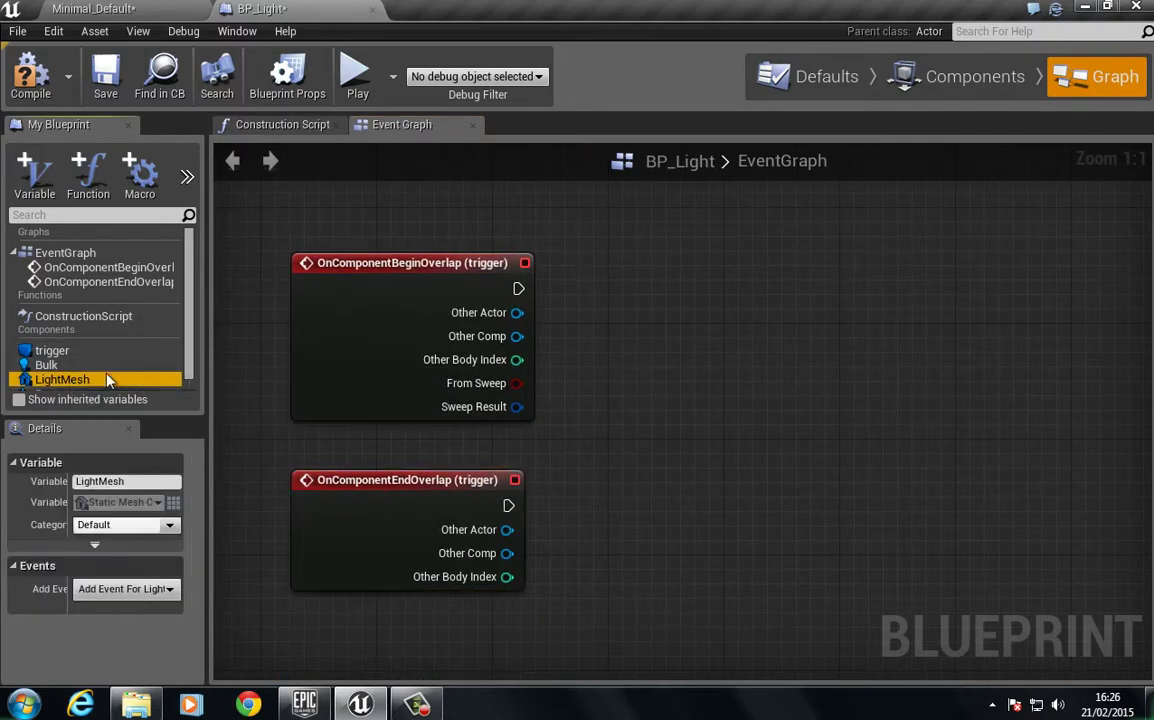
left_click(62, 356)
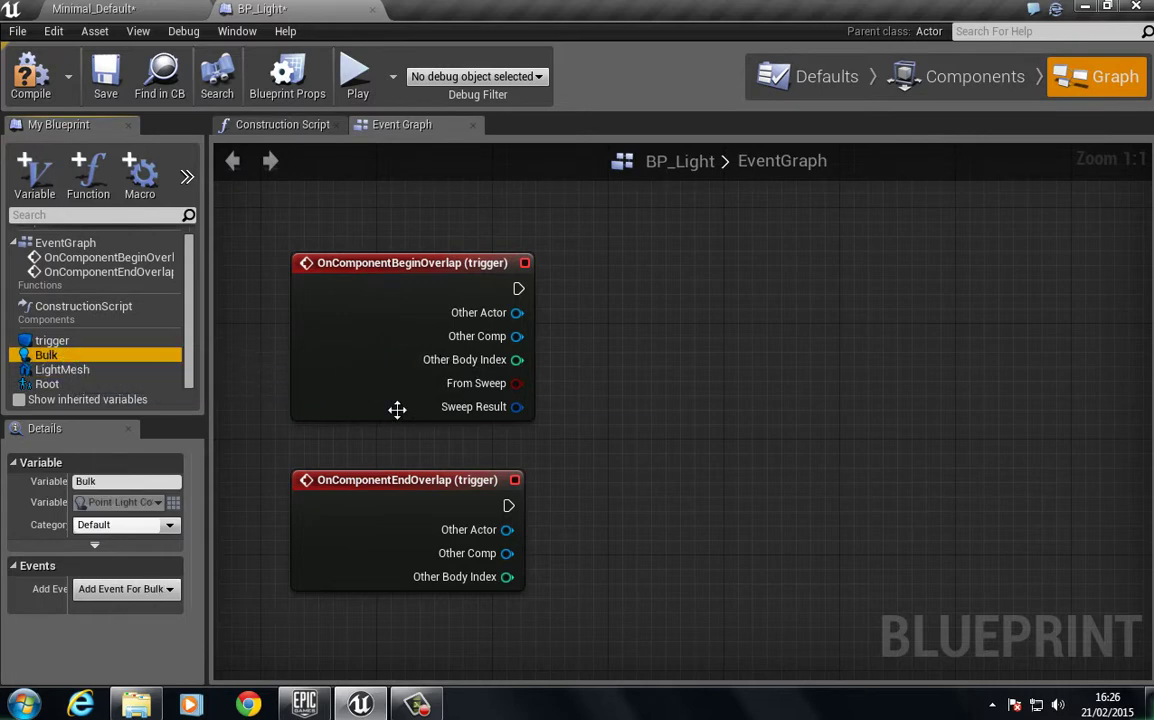
right_click(683, 347)
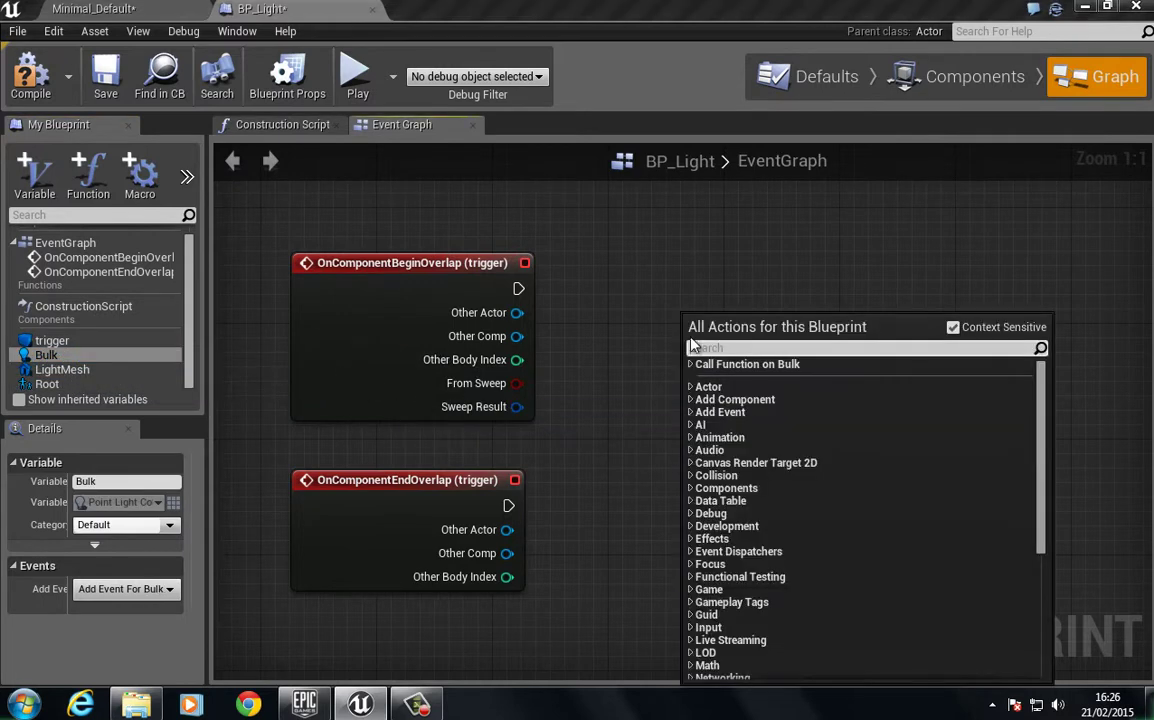
type("toggle")
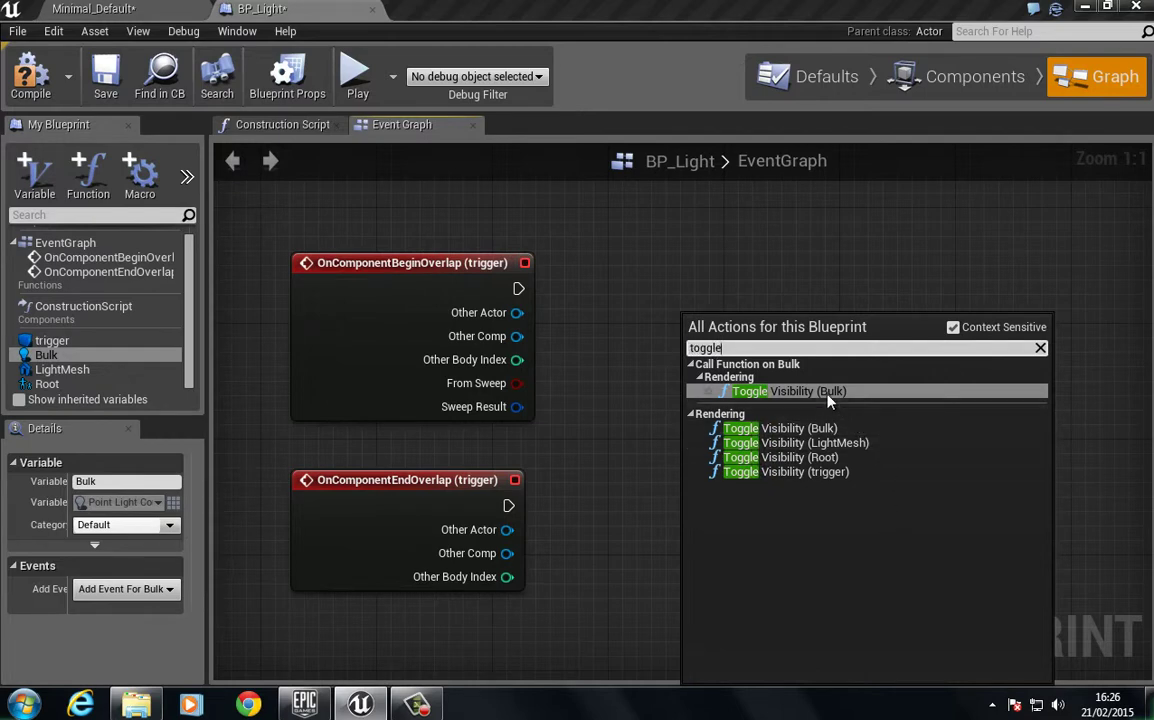
left_click(785, 392)
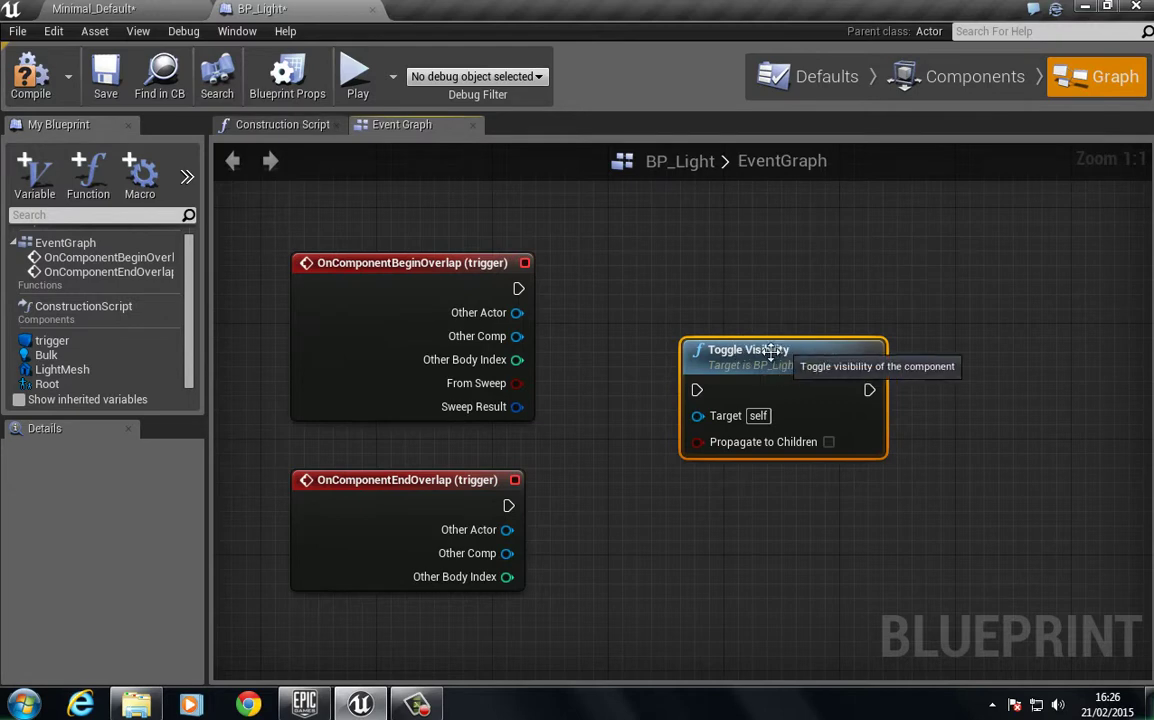
left_click_drag(763, 350, 835, 350)
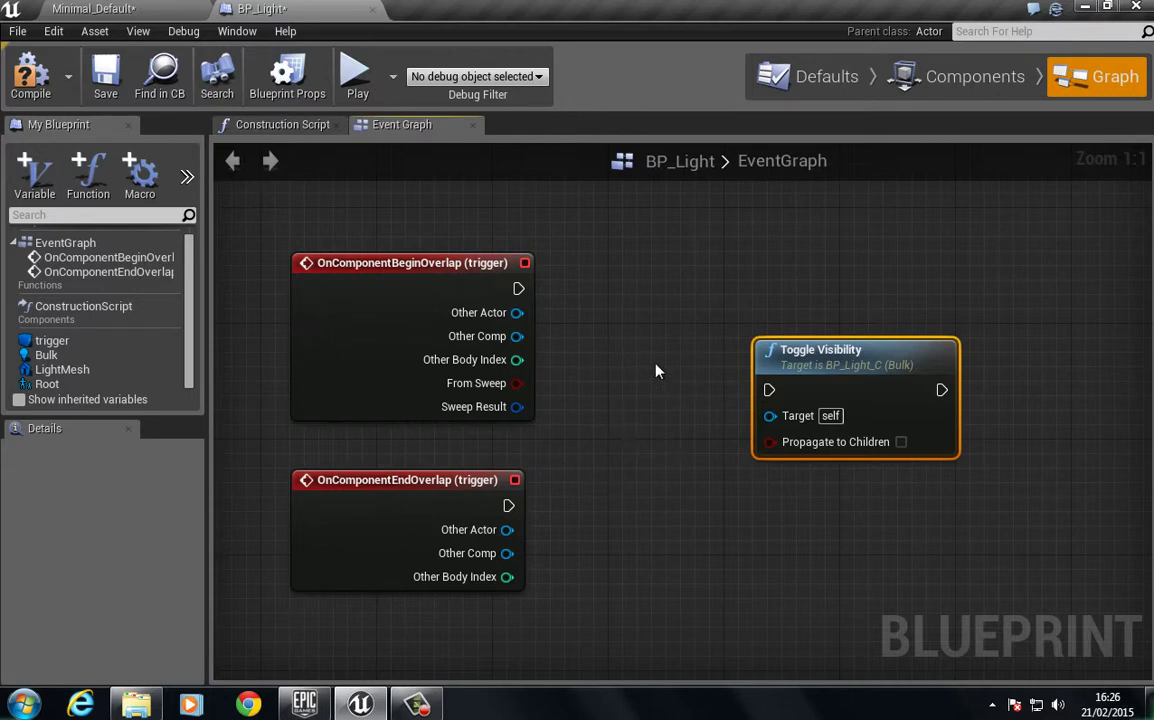
- Connect the execution outputs of both overlap events to Toggle Visibility, space the nodes apart and compile BP_Light
left_click_drag(770, 391, 518, 289)
left_click_drag(768, 390, 509, 506)
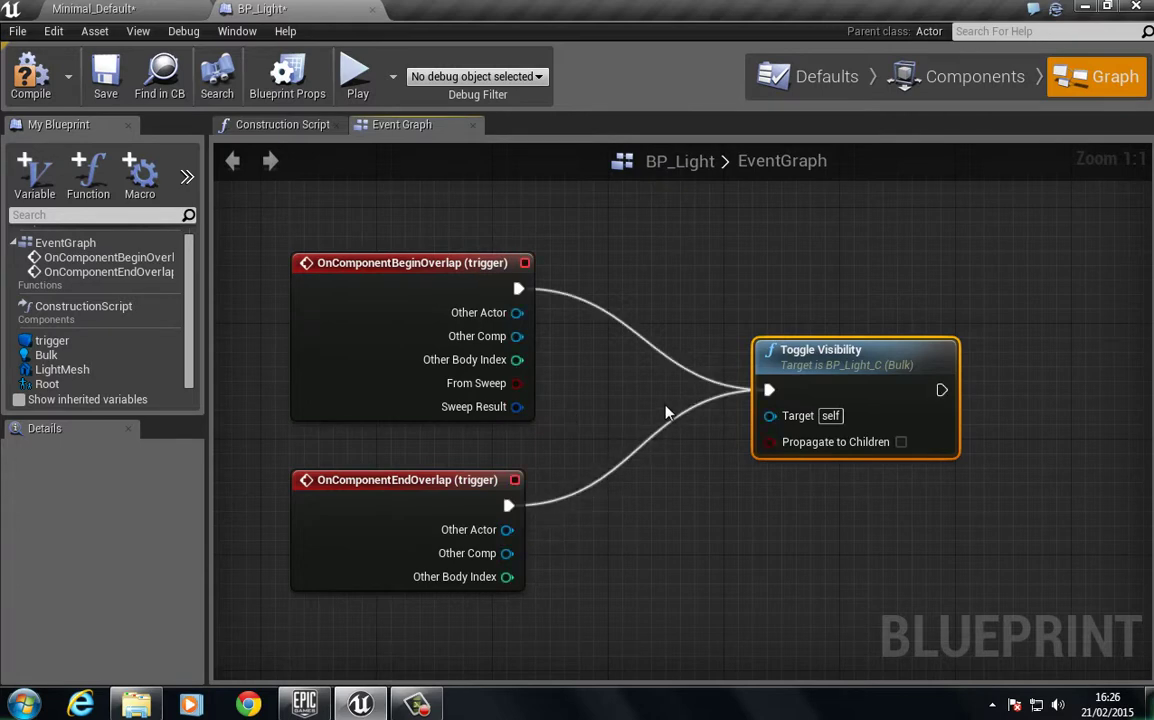
right_click_drag(667, 406, 555, 378)
left_click_drag(706, 327, 879, 327)
right_click_drag(497, 358, 572, 398)
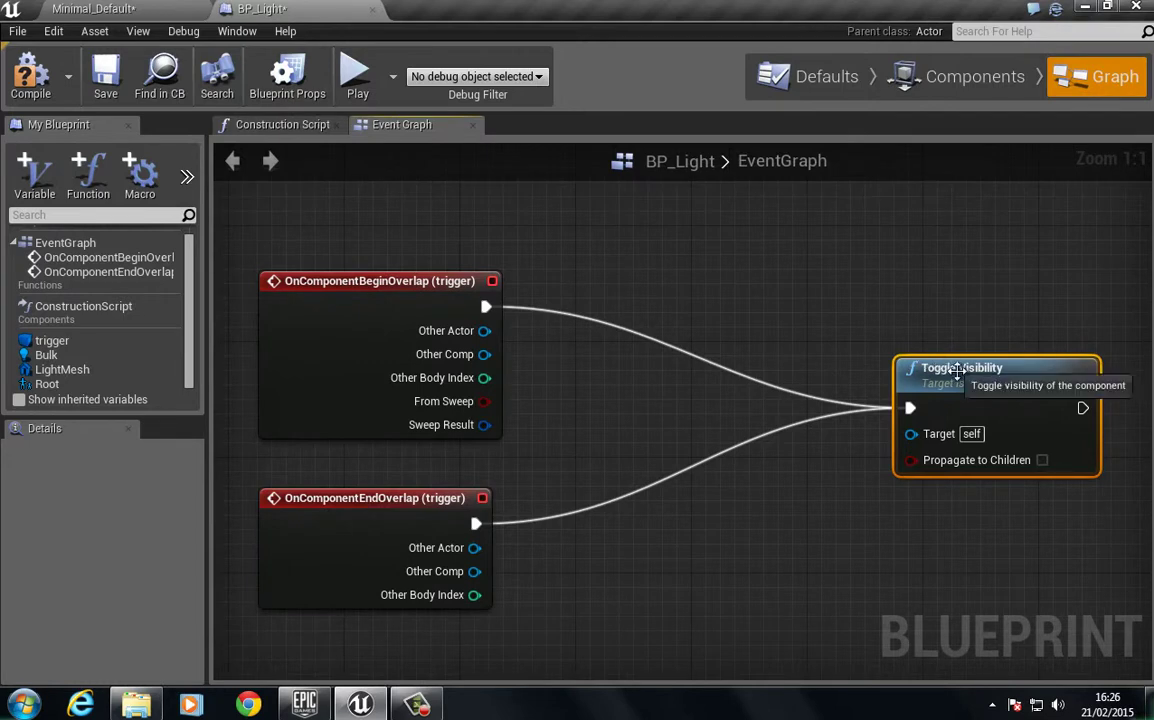
left_click_drag(954, 372, 870, 355)
right_click_drag(542, 399, 618, 369)
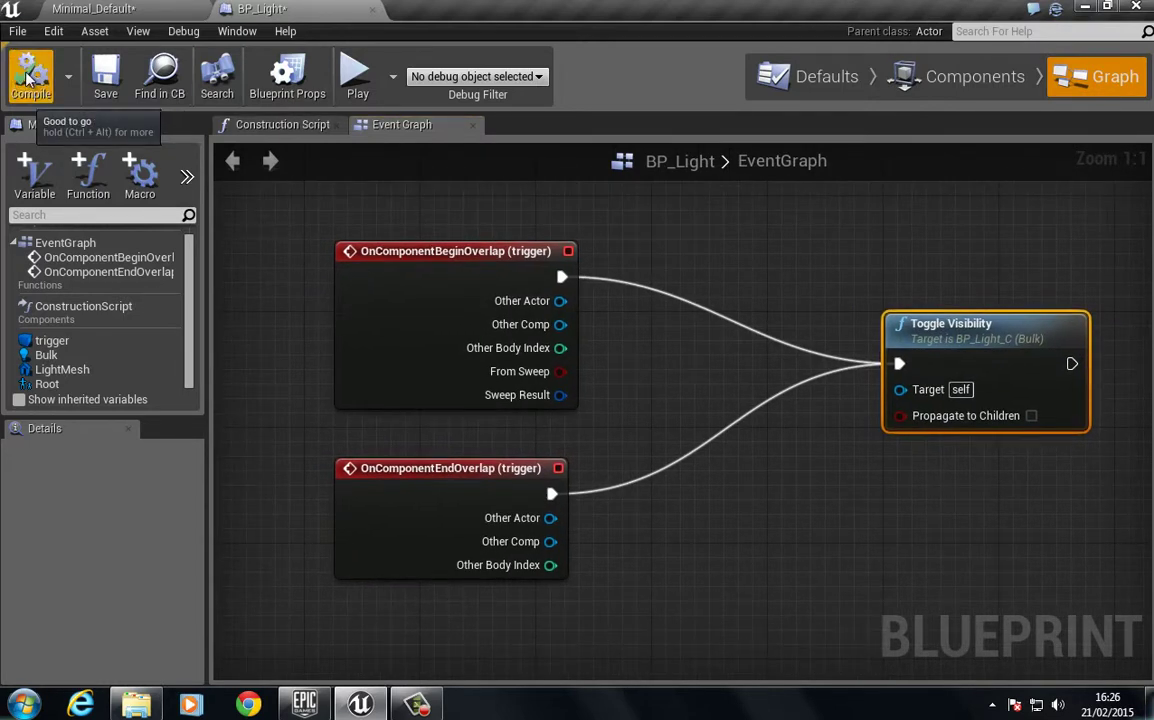
left_click(183, 31)
- Play the level from the brown floor and walk in and out of the trigger area to test the lamp
left_click(138, 8)
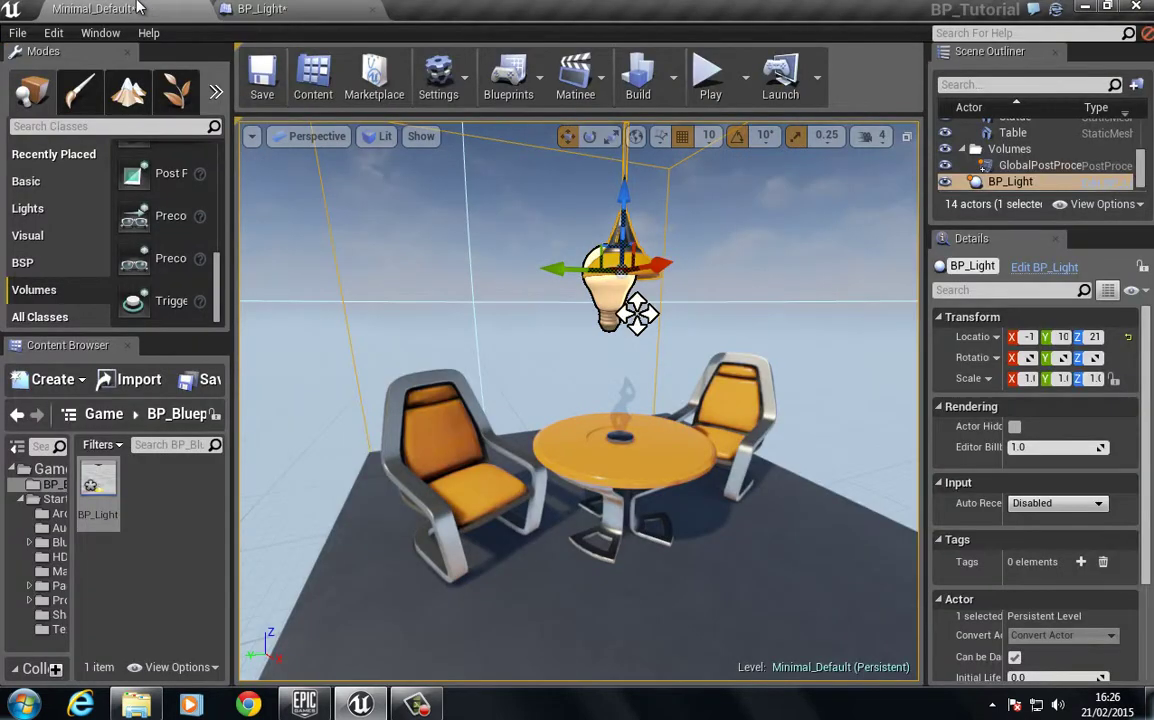
right_click_drag(455, 386, 458, 391)
mouse_move(458, 391)
left_mouse_down()
mouse_move(471, 525)
mouse_move(453, 386)
left_mouse_up()
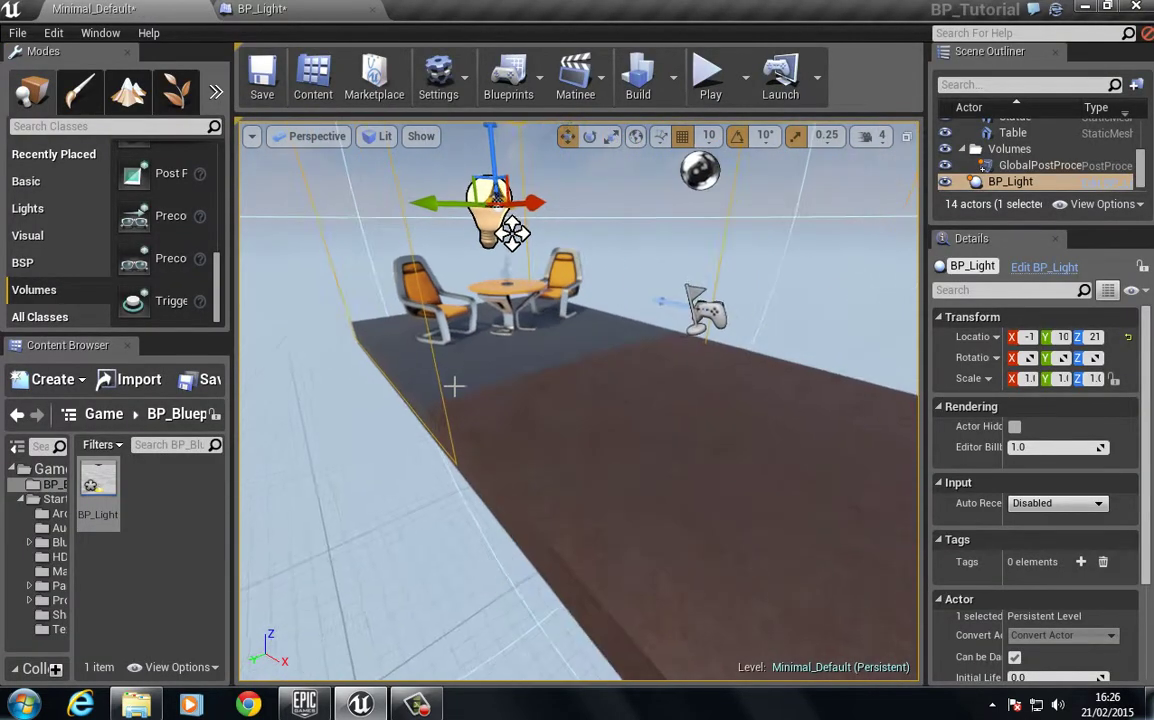
right_click(611, 436)
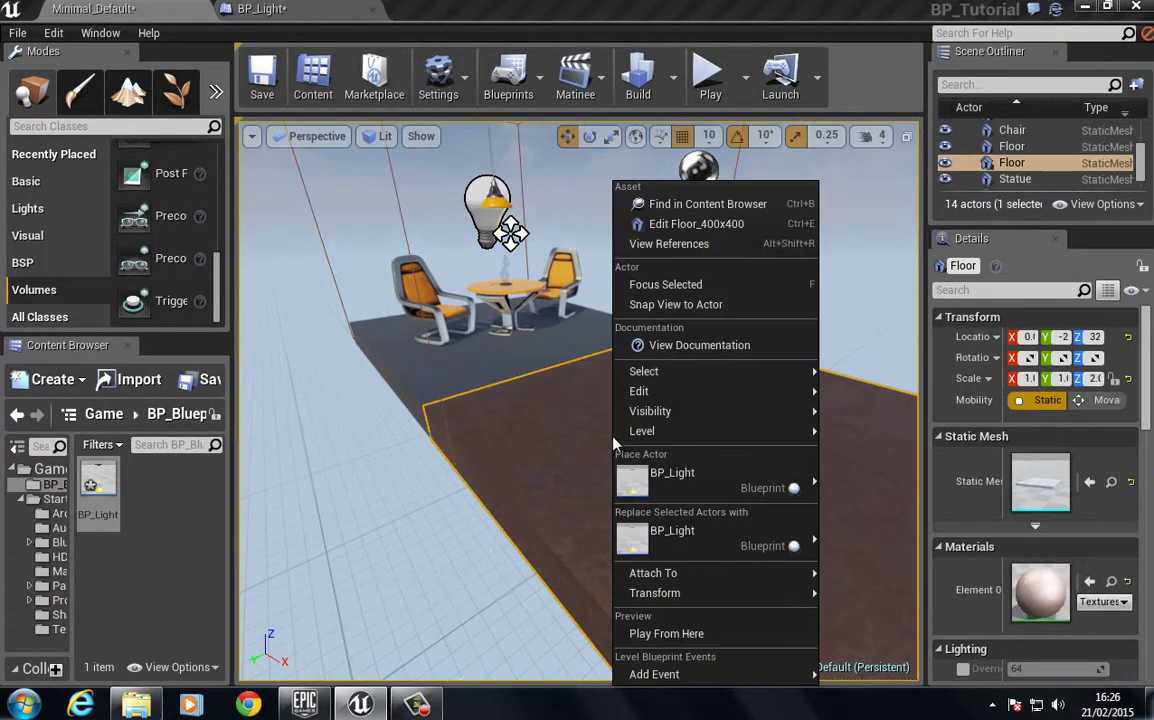
left_click(713, 633)
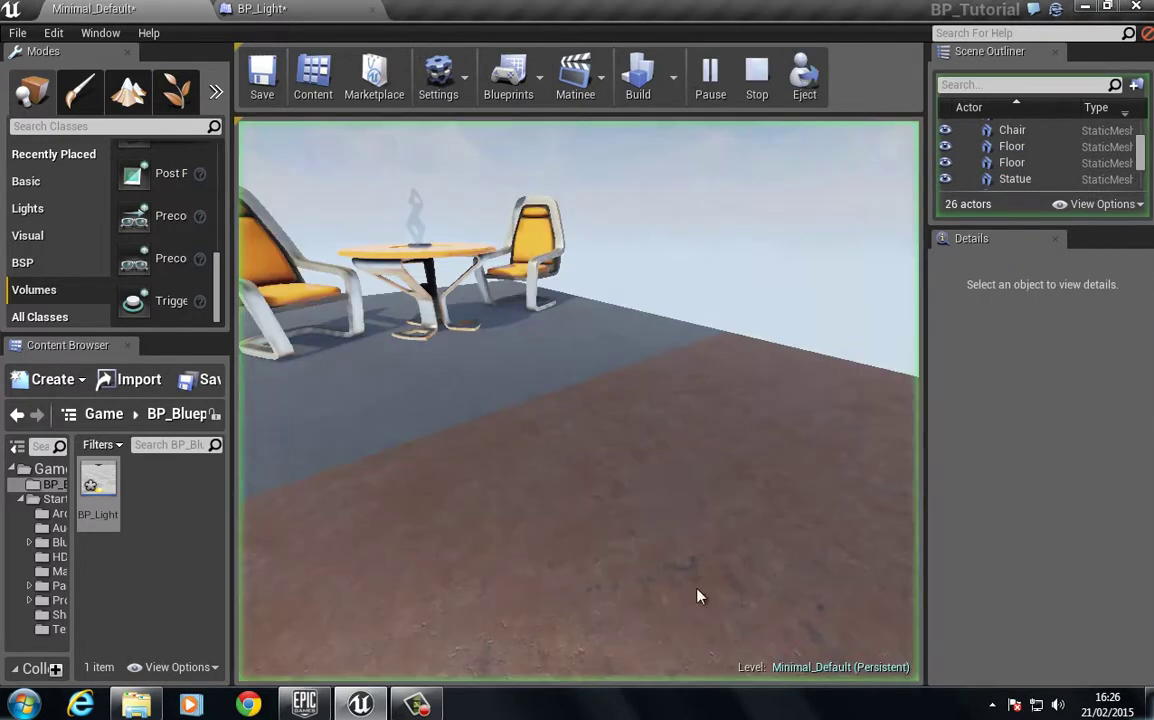
left_click(660, 487)
key("w")
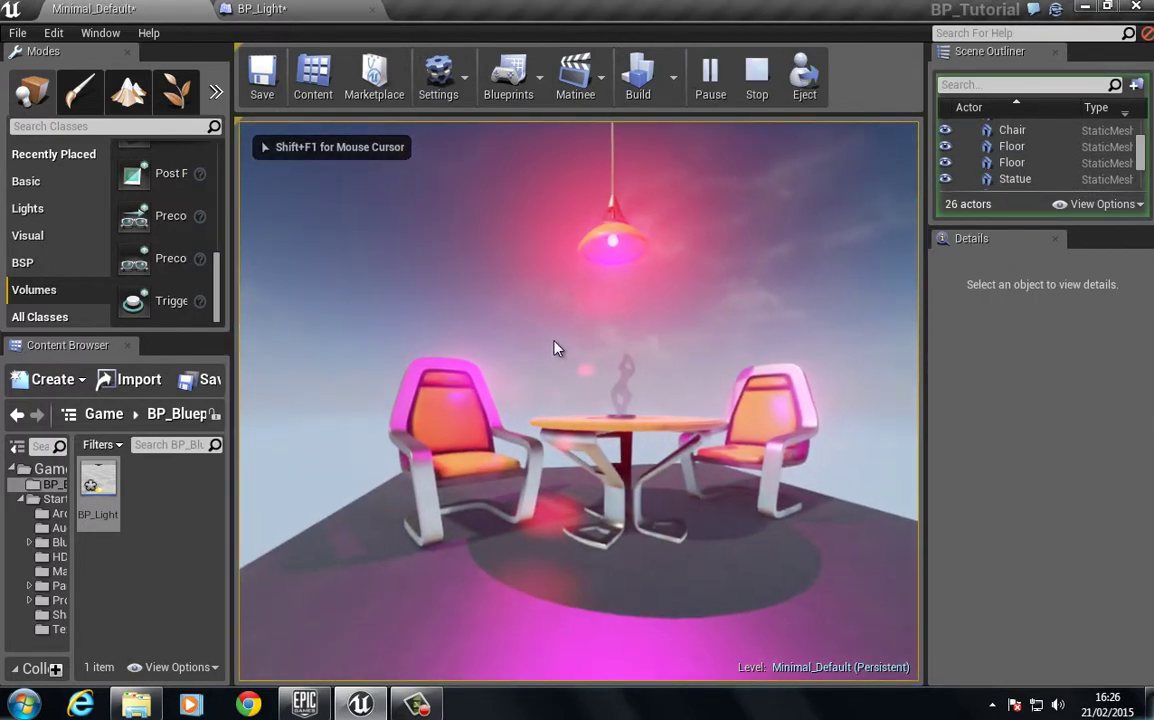
key("w")
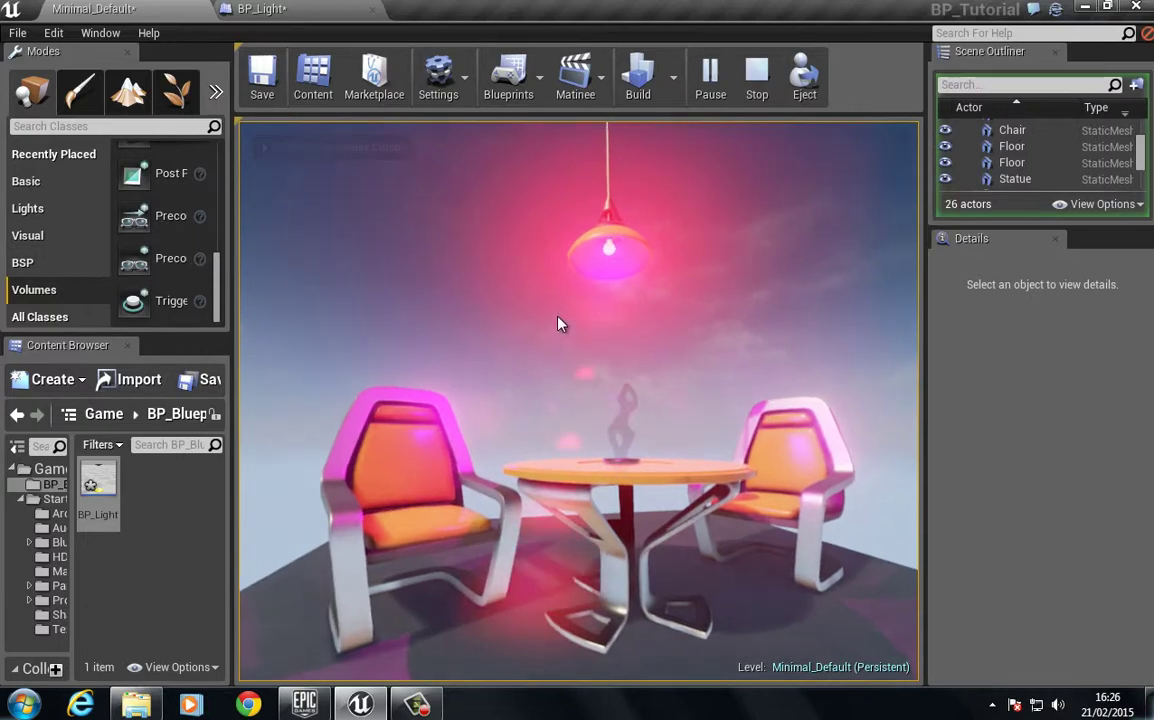
key("w")
key("s")
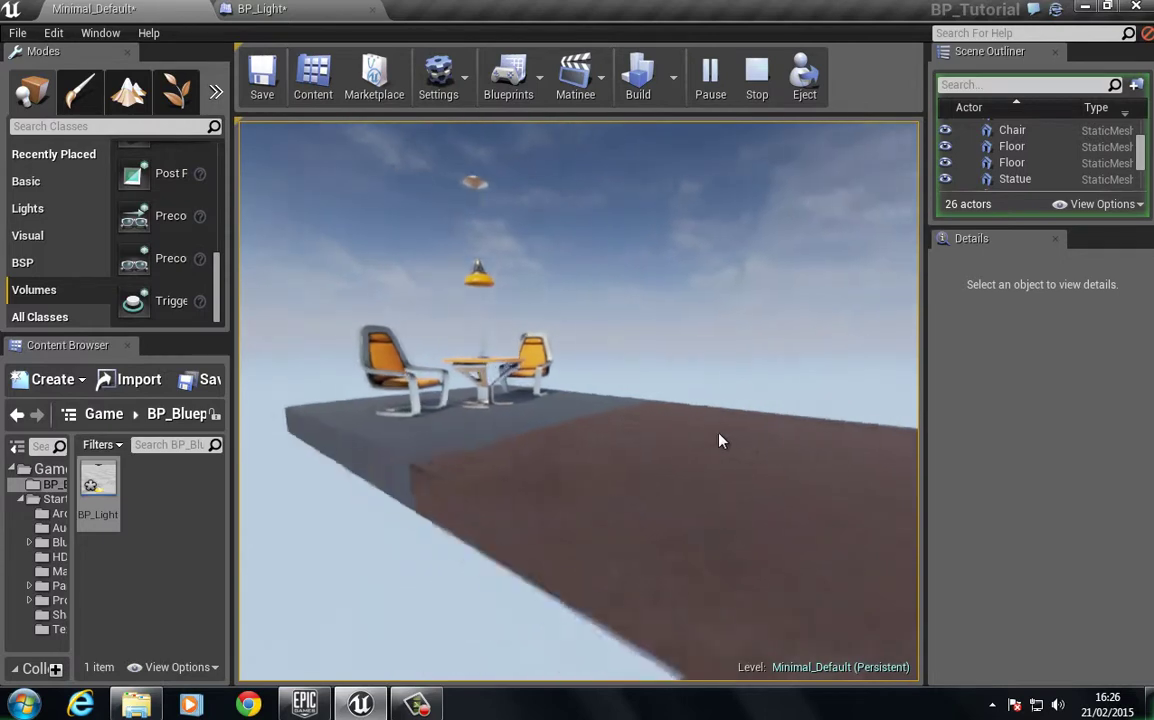
key("Escape")
- Shrink the trigger box in BP_Light along X to a scale of about 3.9
right_click_drag(725, 379, 639, 316)
key("s")
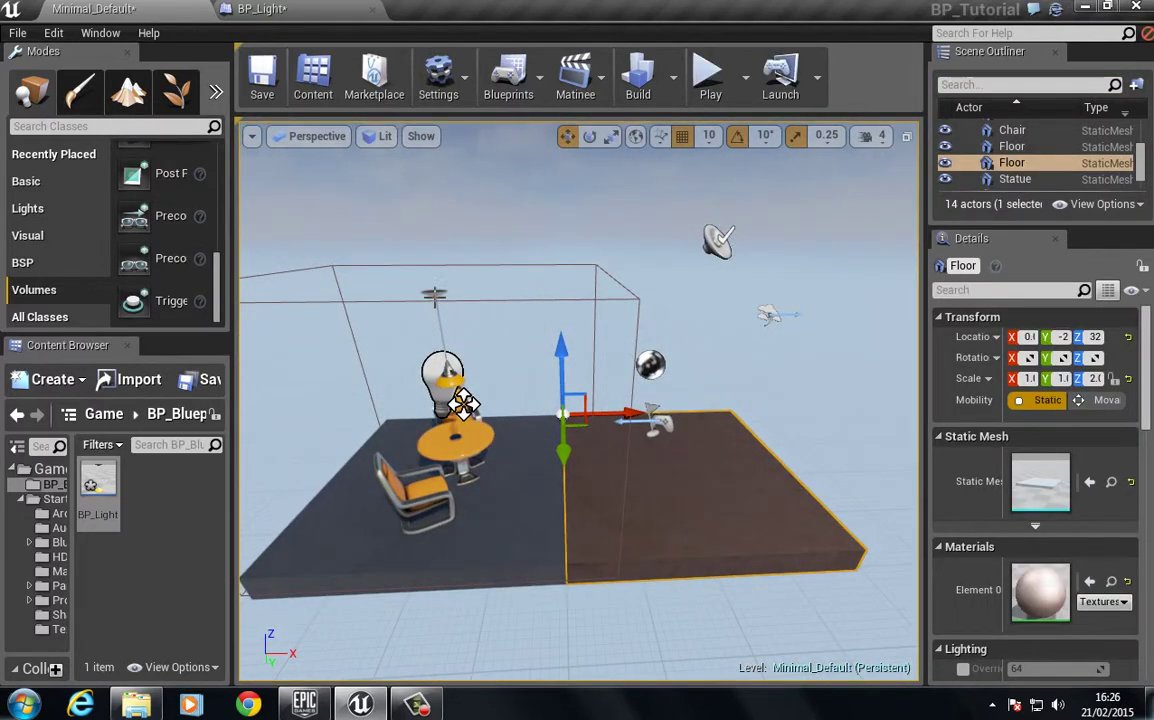
double_click(97, 485)
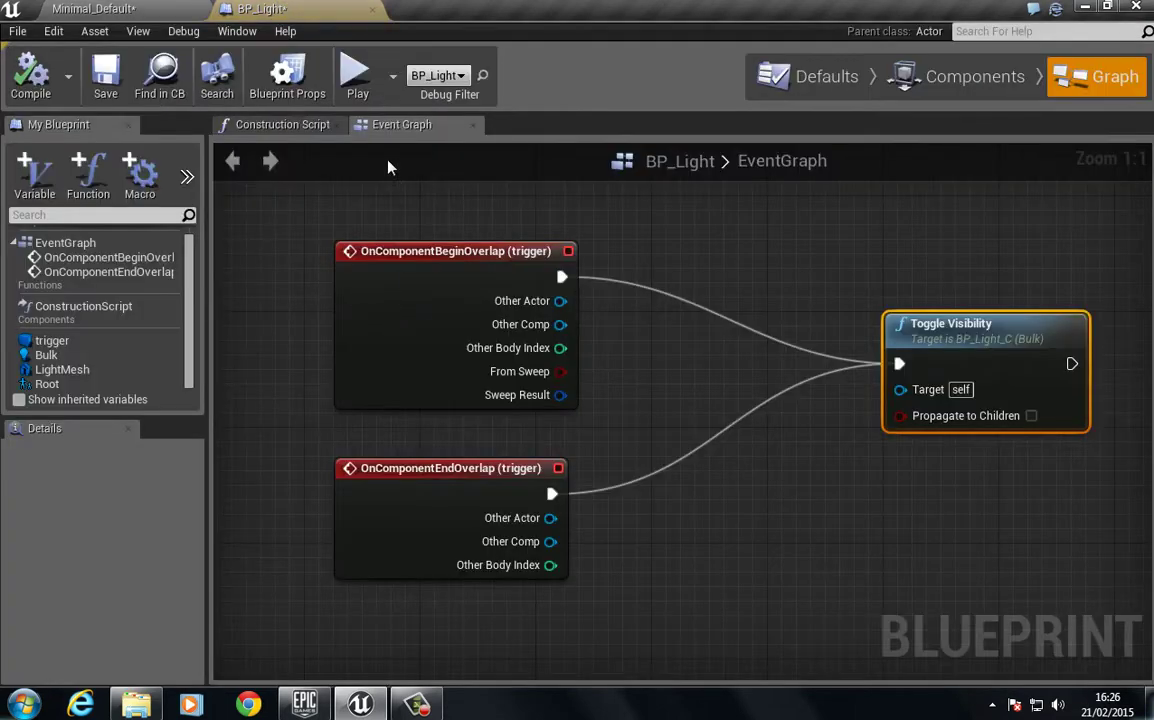
left_click(962, 76)
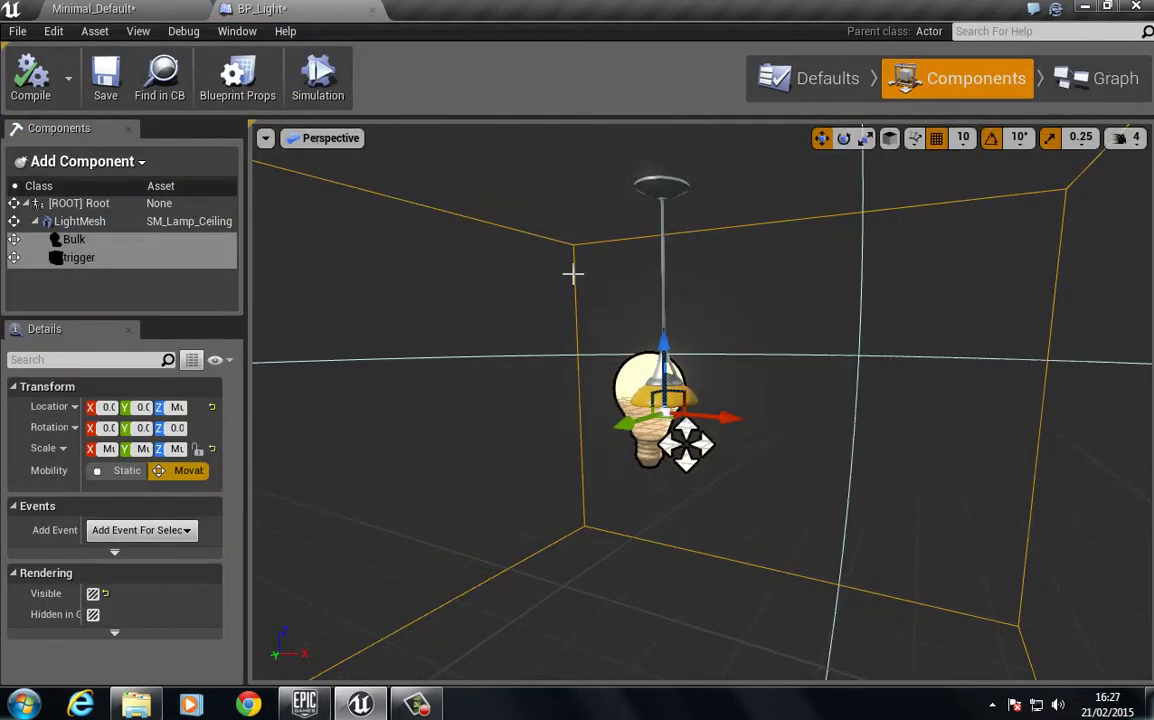
left_click(573, 274)
right_click_drag(528, 321, 573, 408)
key("e")
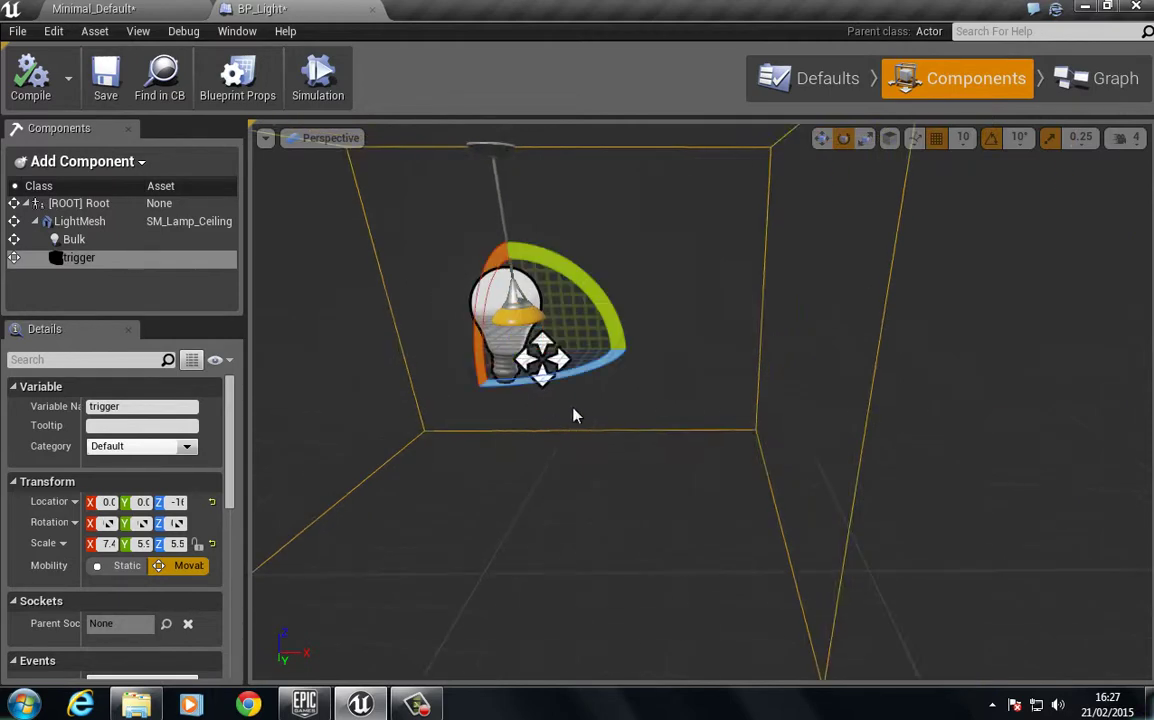
key("r")
left_click_drag(593, 350, 567, 352)
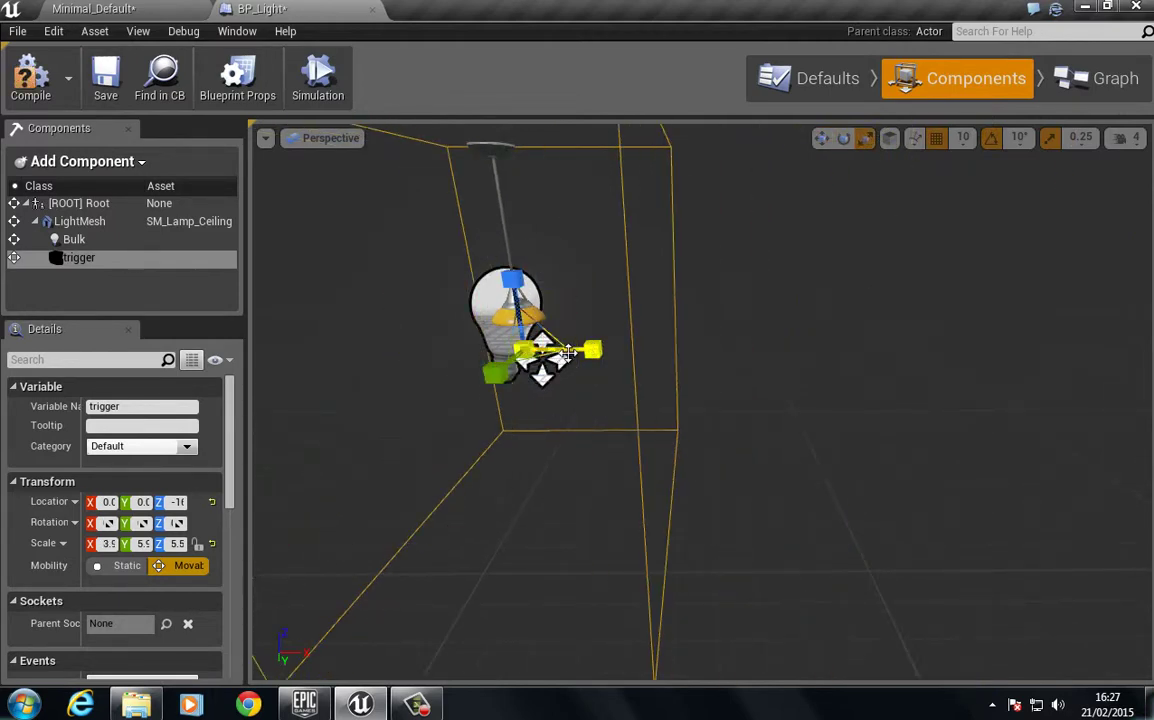
- Check the extent of the resized trigger box around the lamp in the level
left_click(93, 8)
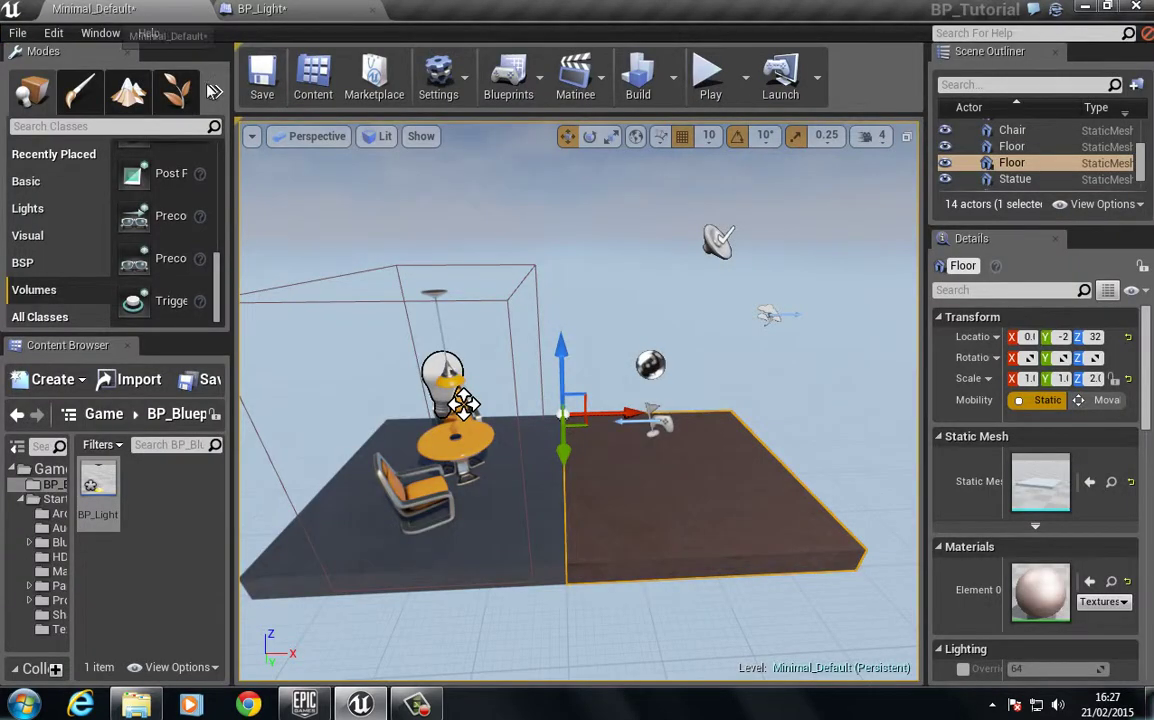
right_click_drag(525, 391, 524, 412)
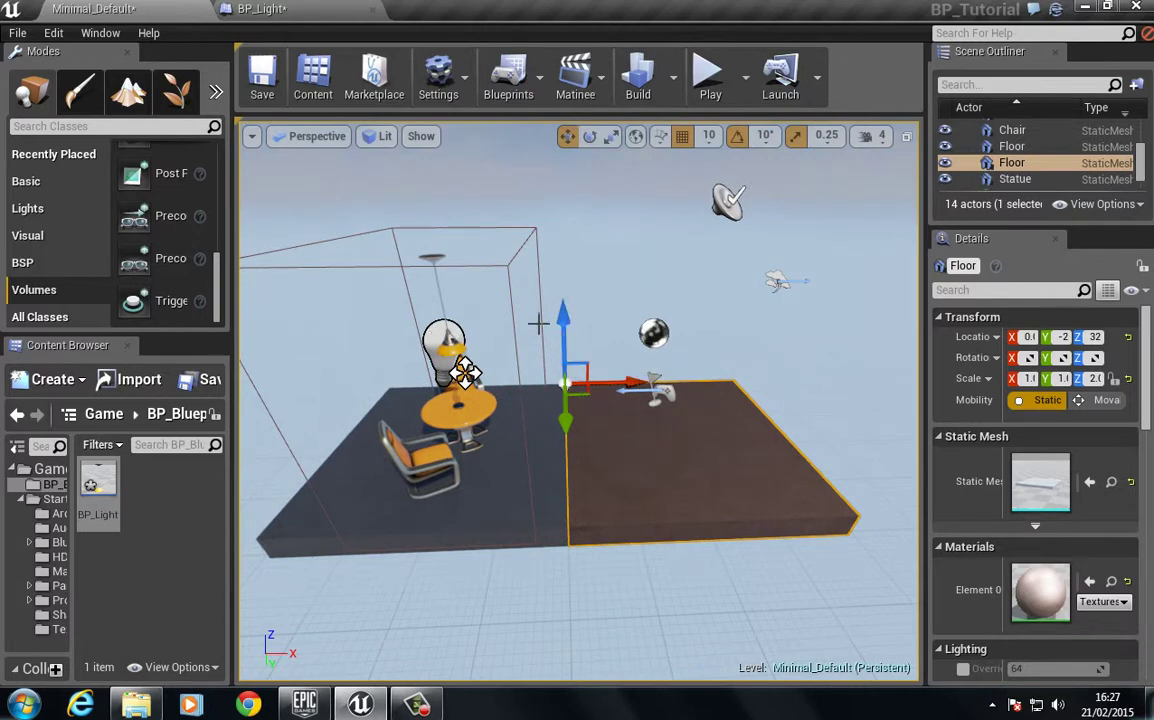
- Place a second BP_Light actor over the brown floor and raise it to hang above the floor
left_click_drag(98, 480, 736, 420)
left_click_drag(752, 365, 772, 252)
left_click(600, 443)
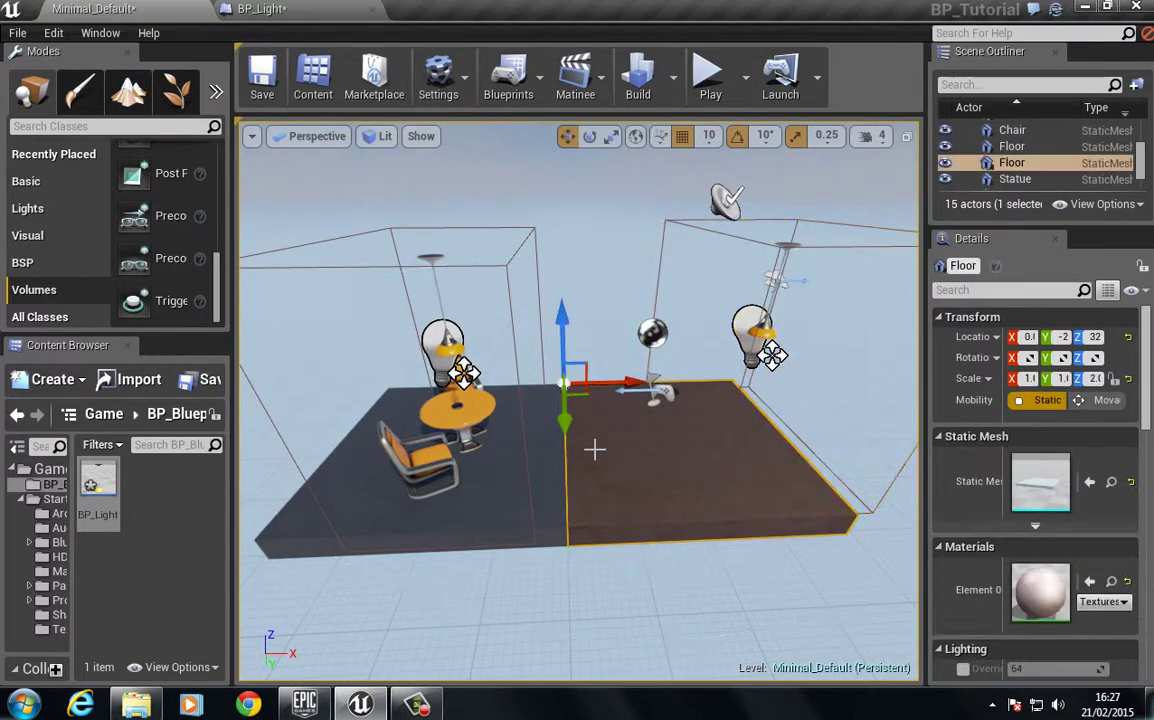
- Play the level from the brown floor and walk in and out of the table lamp's trigger area
right_click(598, 443)
left_click(641, 634)
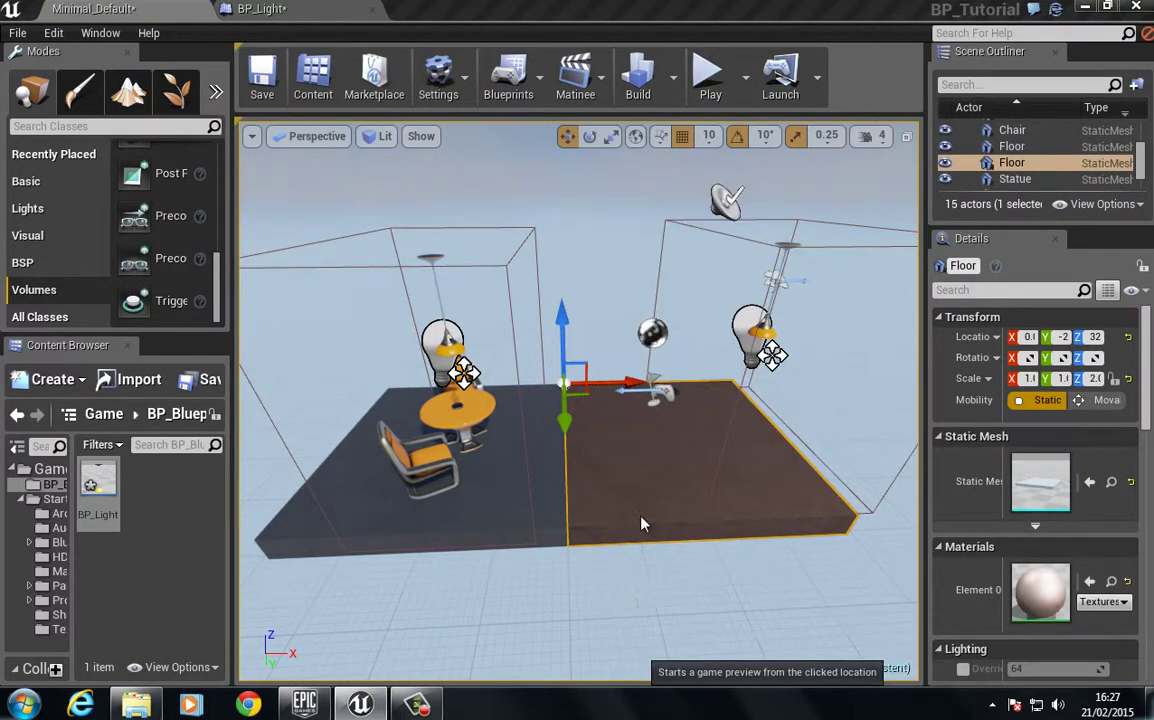
key("w")
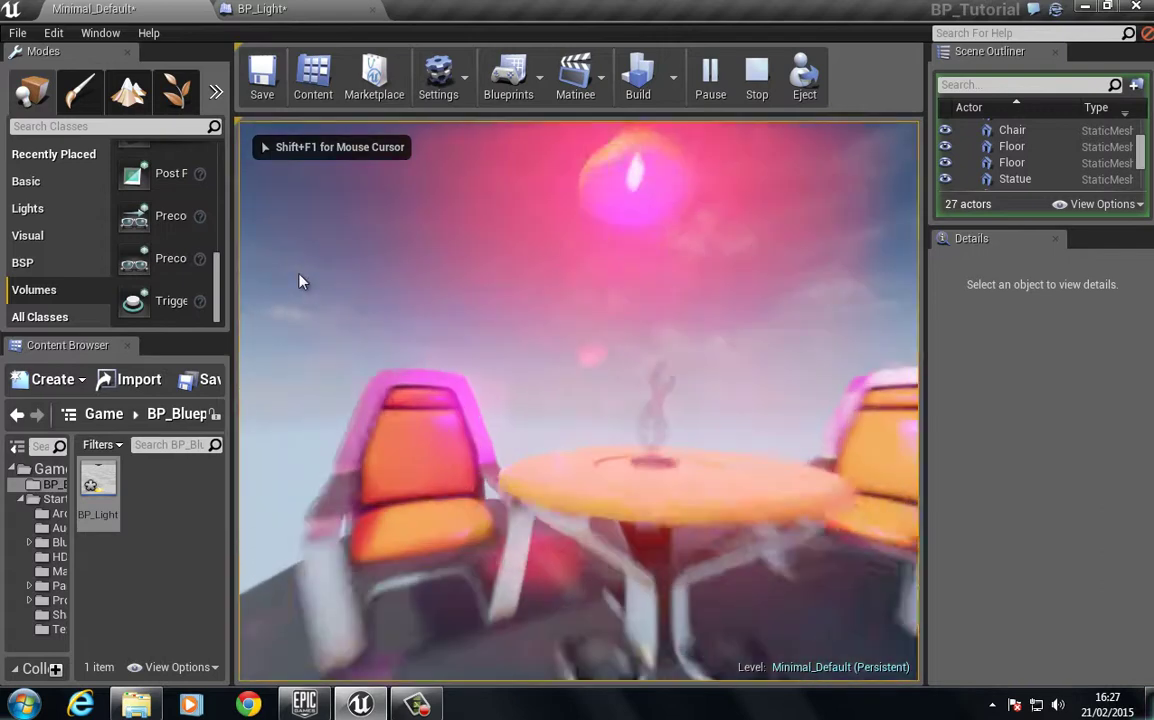
key("s")
key("s")
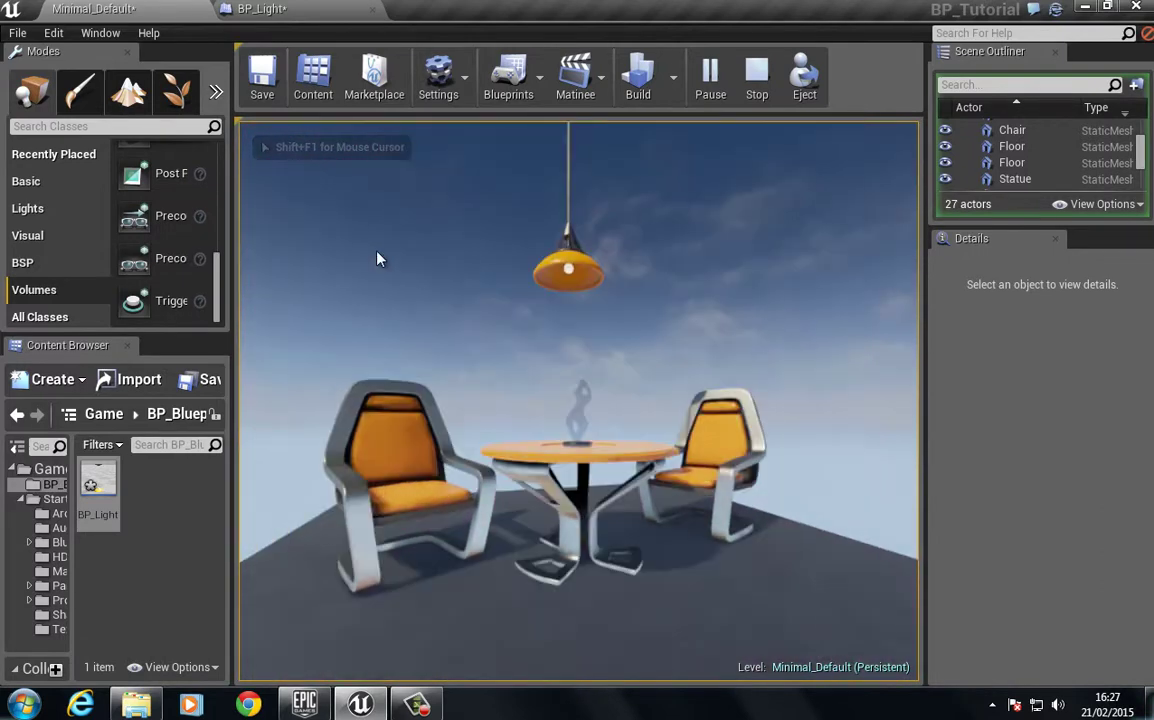
- Walk back and forth through the second lamp's trigger area over the brown floor to test its light
key("w")
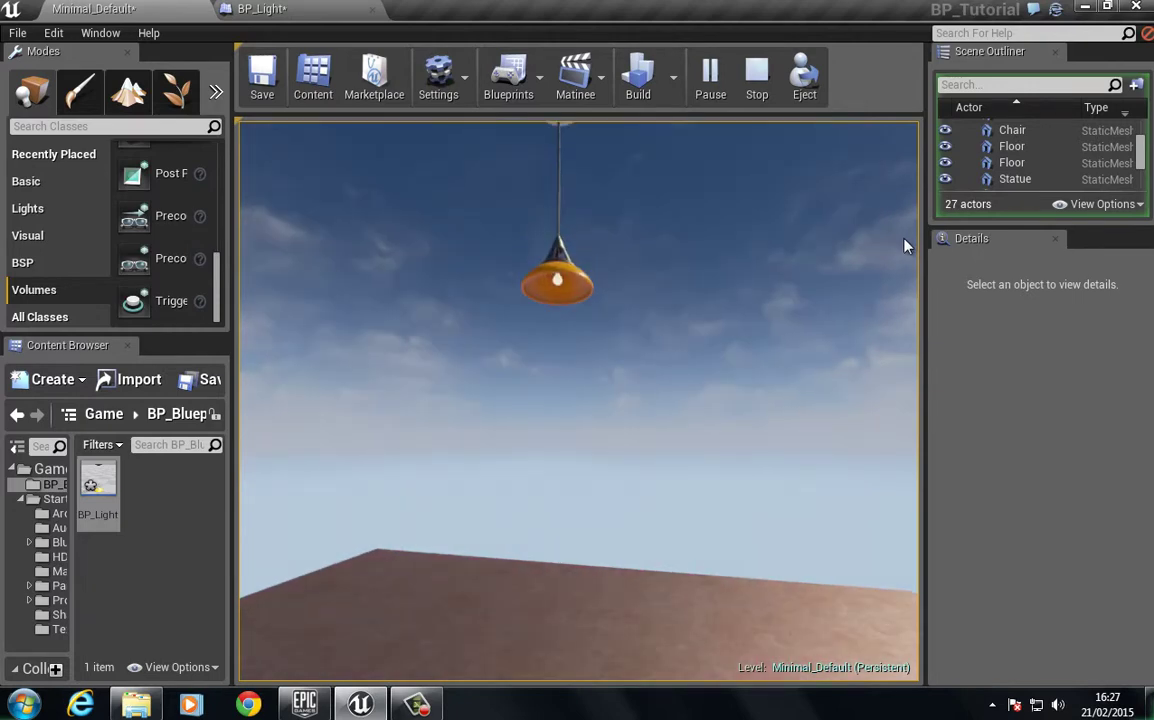
key("w")
key("s")
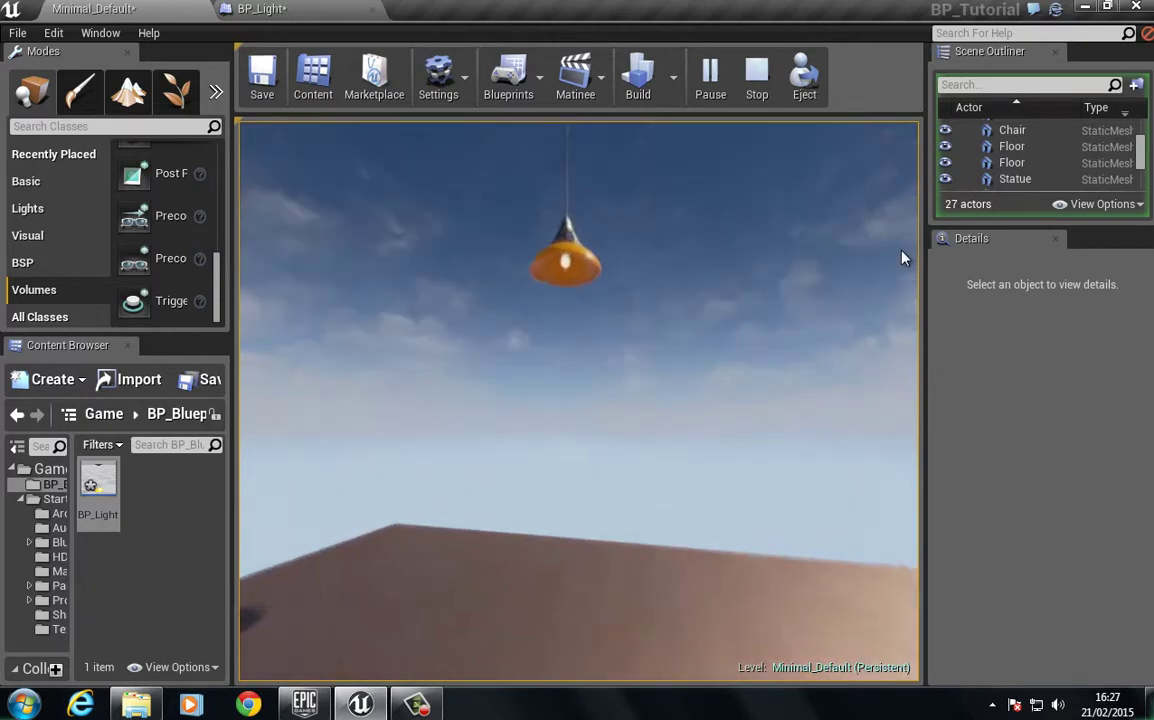
key("w")
key("s")
key("w")
key("s")
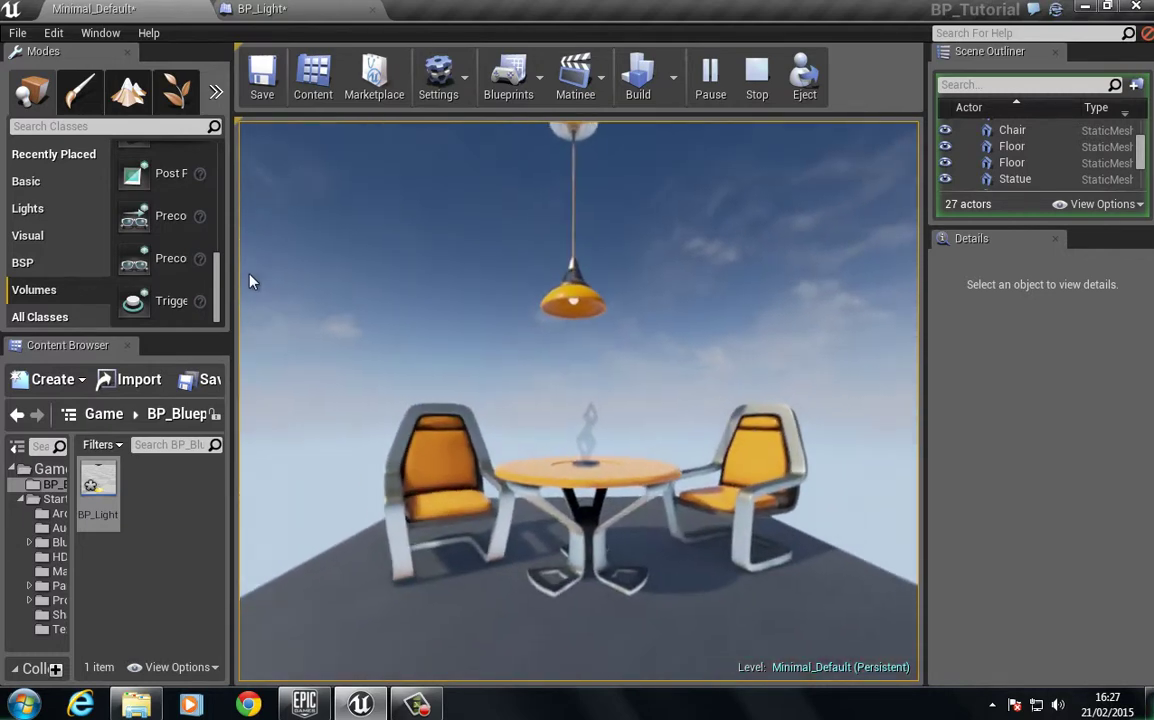
- Walk into the table lamp's trigger area again to recheck its light, and end the play session
key("w")
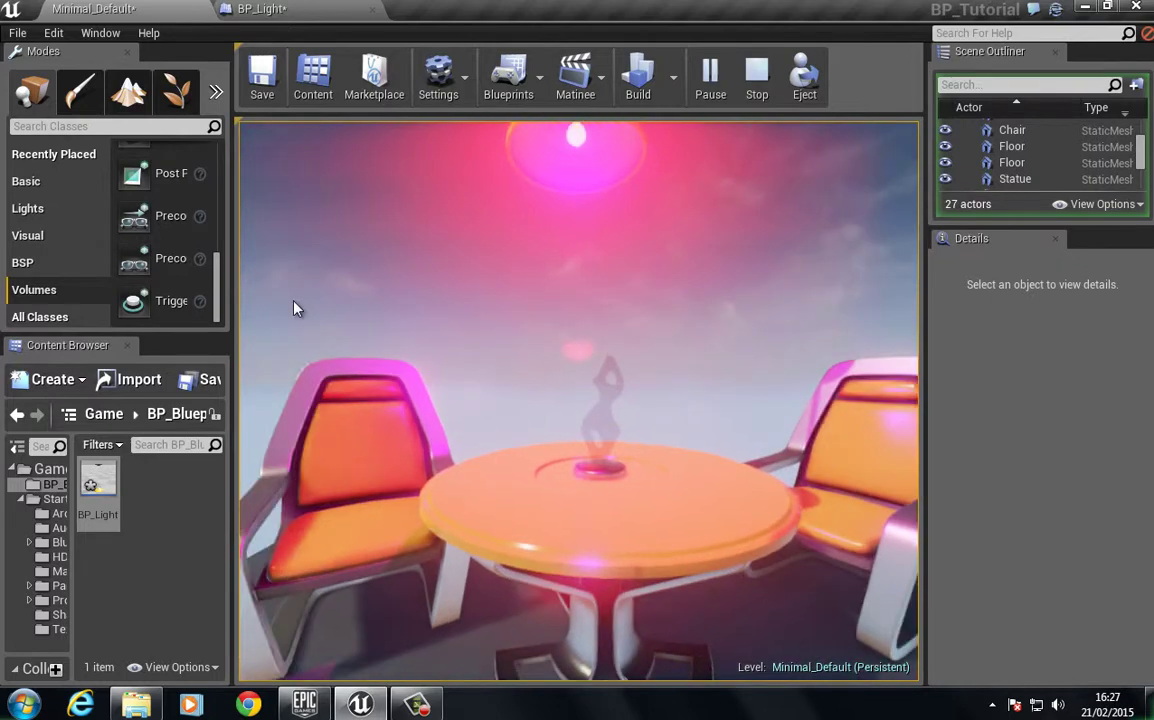
key("s")
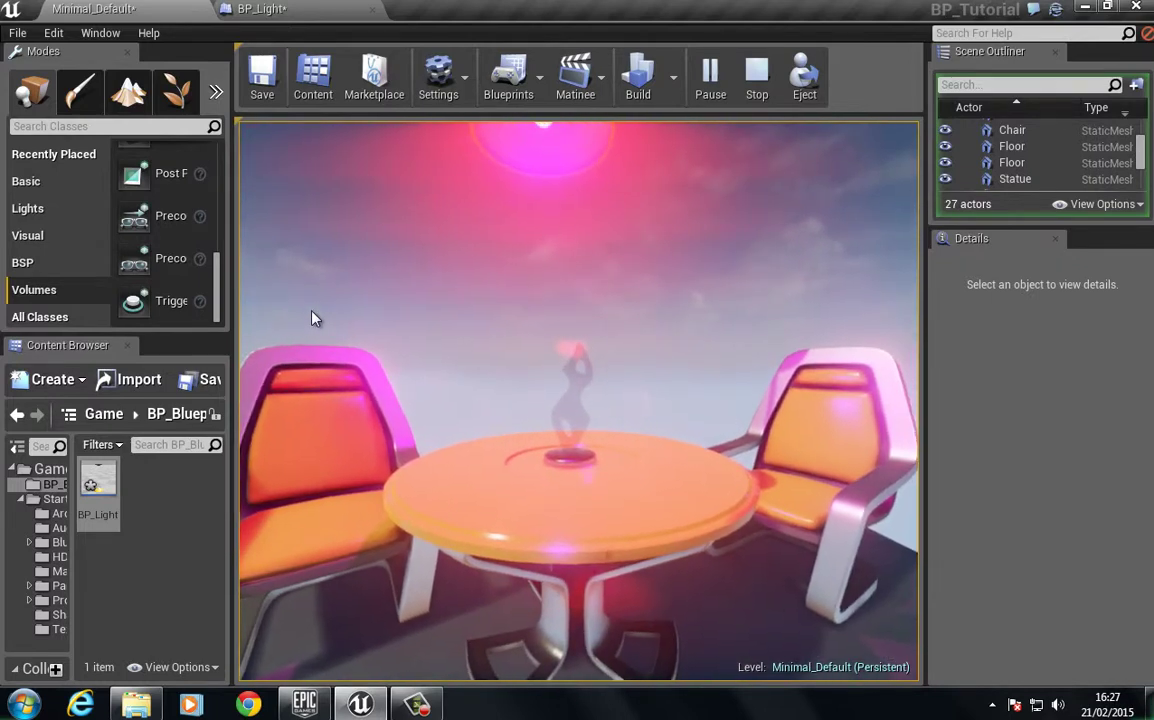
key("Escape")
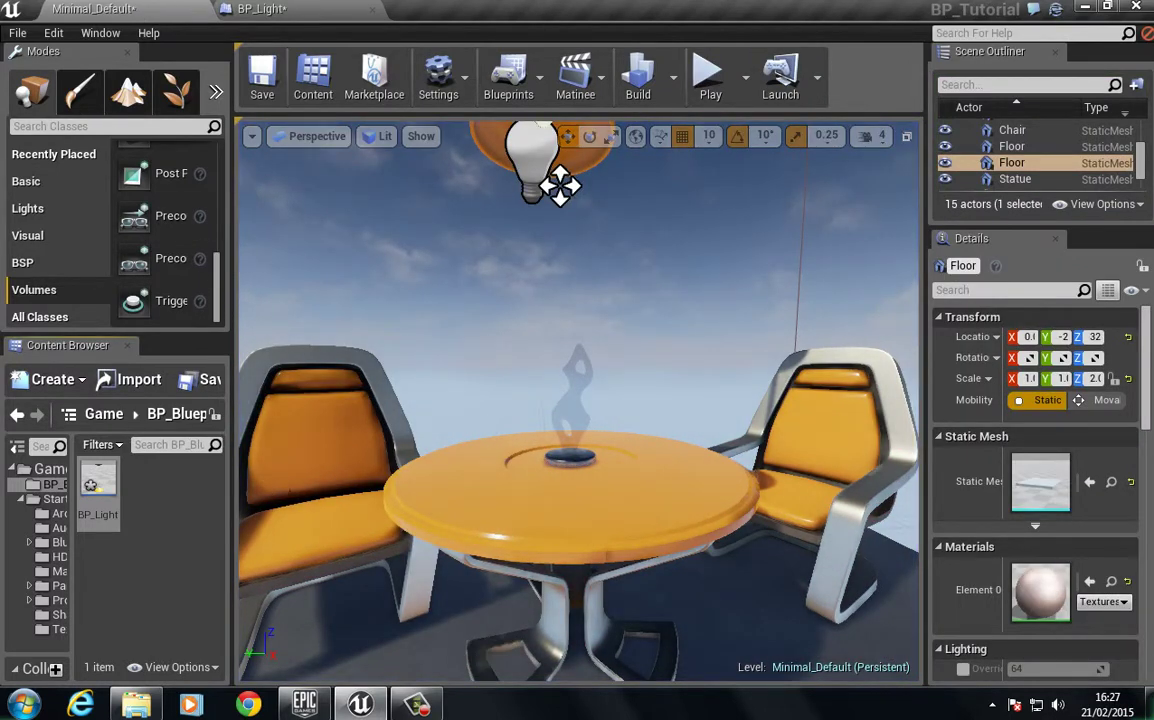
key("s")
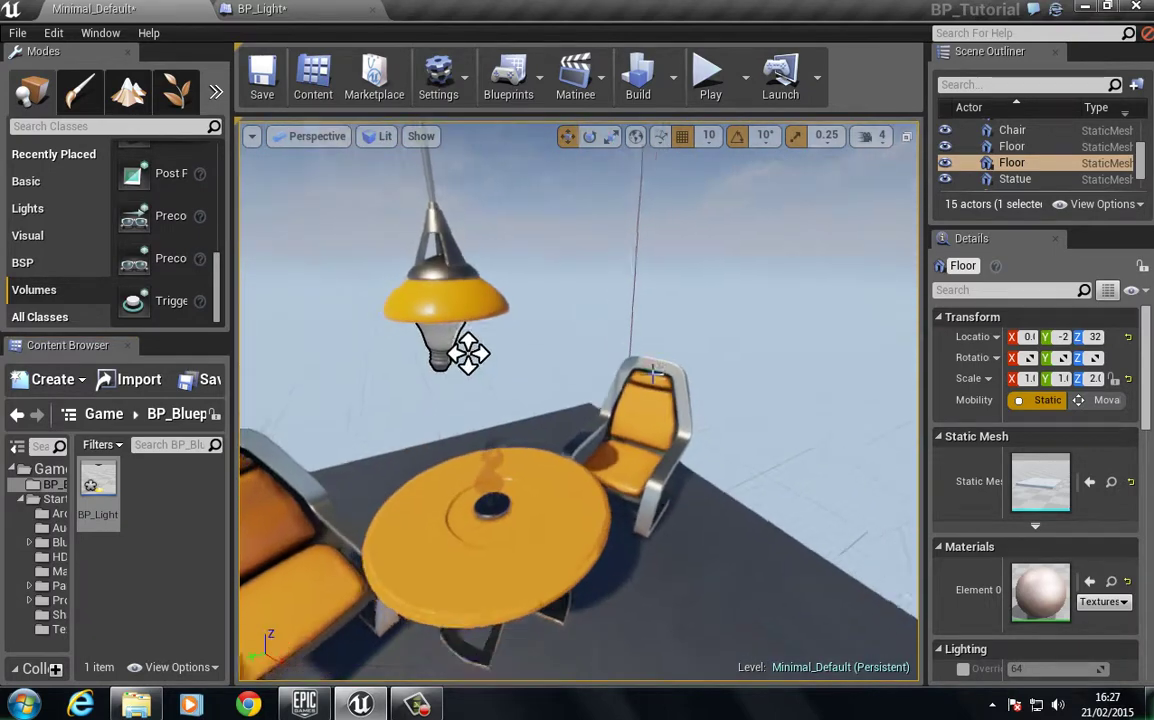